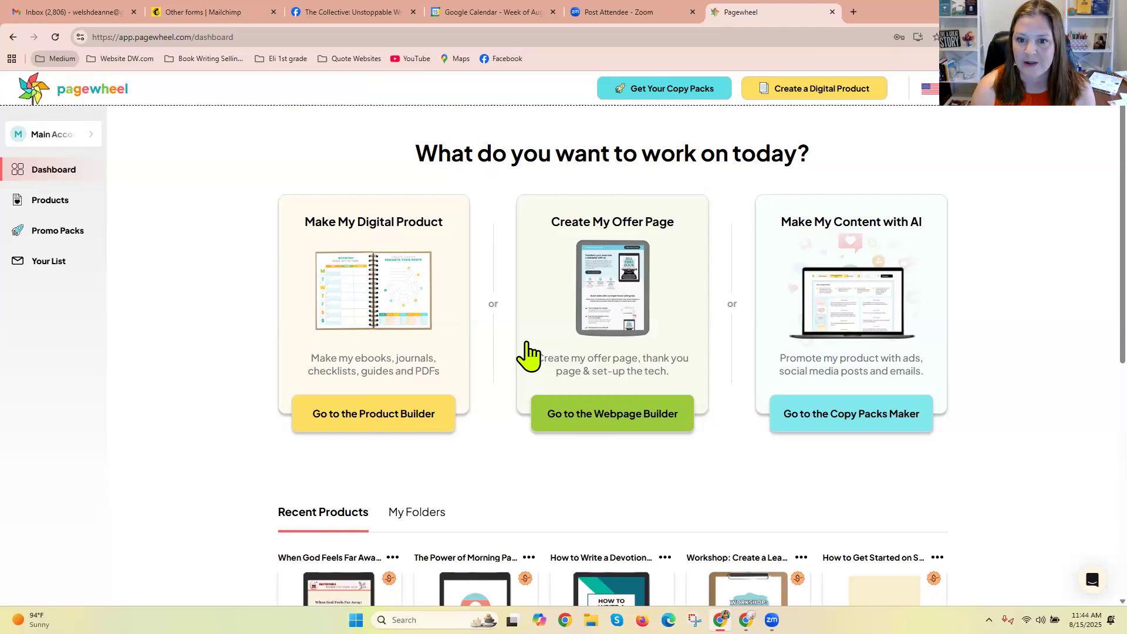
# Open The Power of Morning Pages Guide from the recent products and approve its preview for publishing.
pyautogui.scroll(-3, 1086, 282)
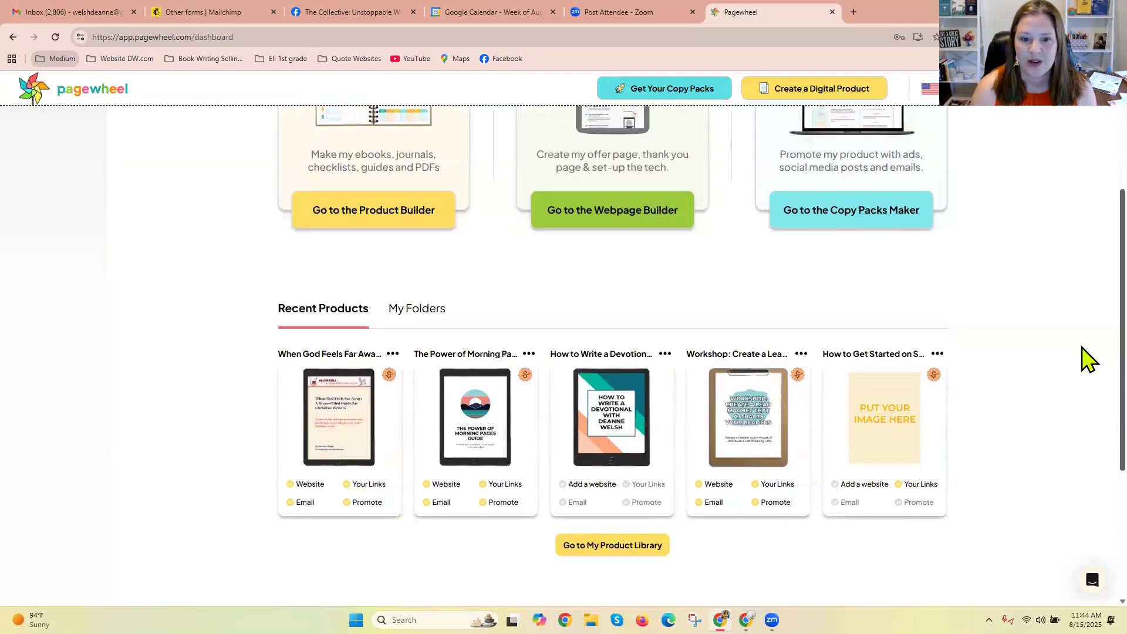
pyautogui.click(480, 393)
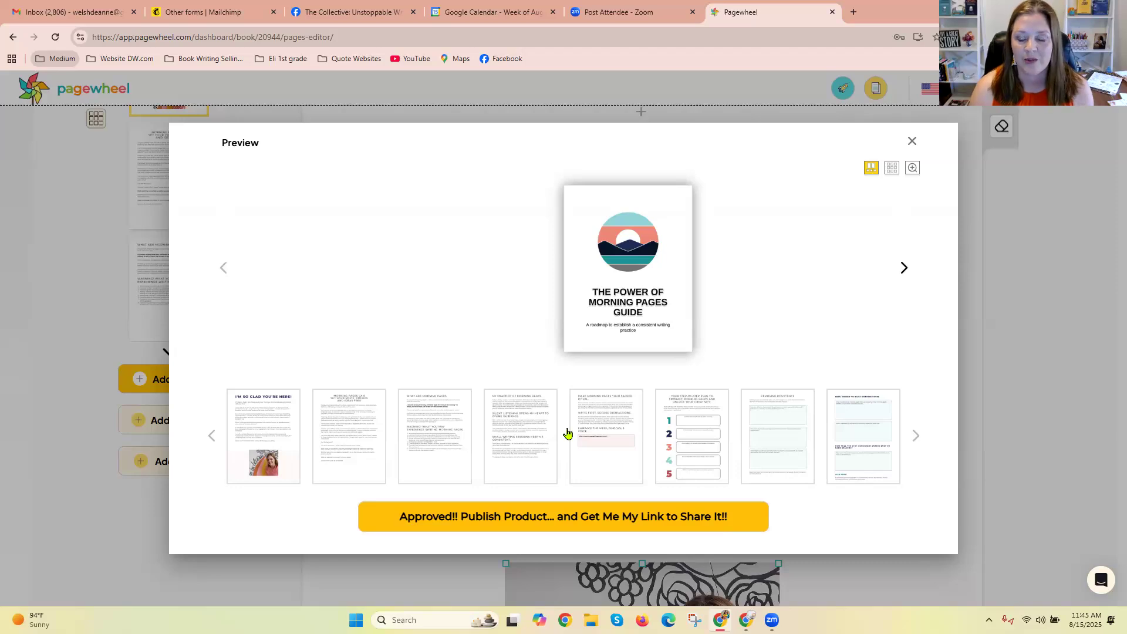
pyautogui.click(424, 528)
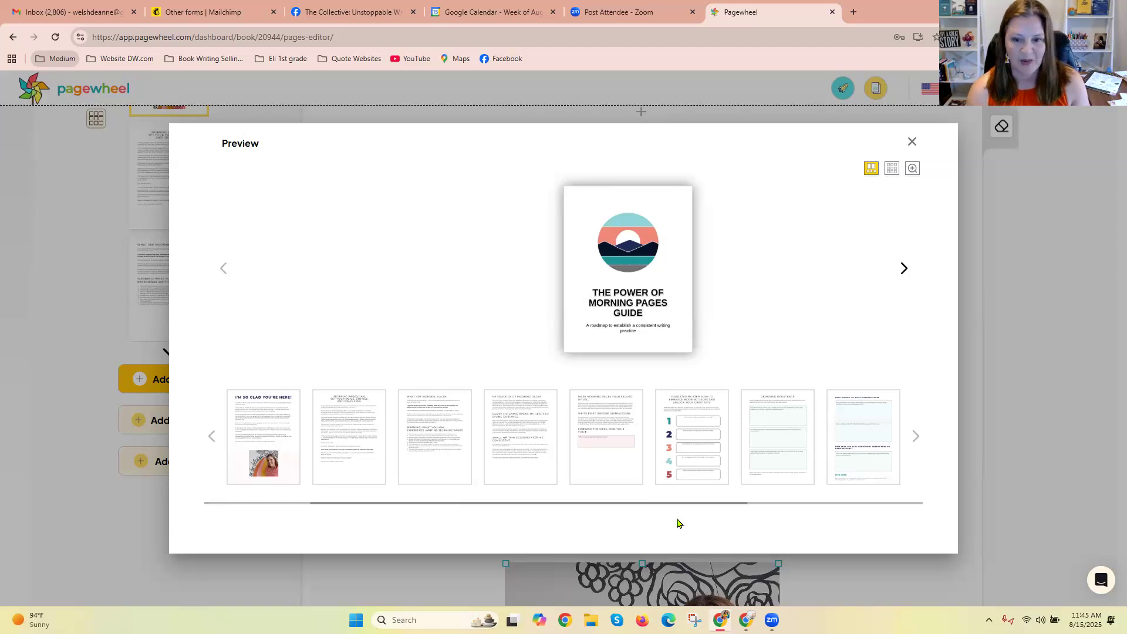
# Switch to the !OFFERS Bunny MASTER spreadsheet in Google Sheets and open the sales page link of The Power of Morning Pages Guide.
pyautogui.hotkey('alt', 'Tab')
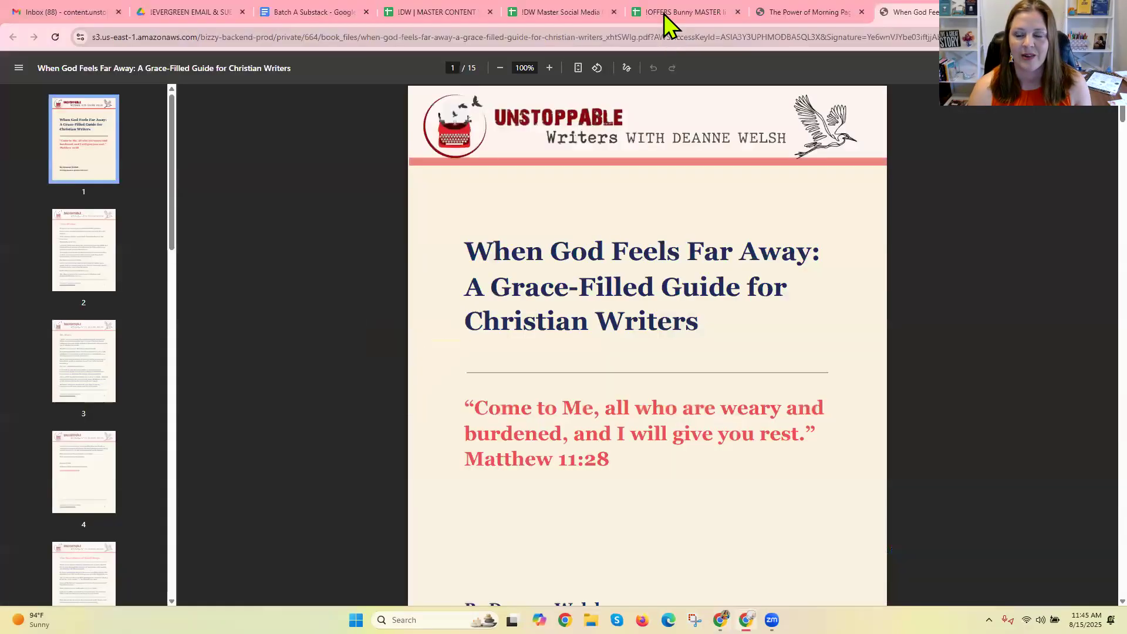
pyautogui.click(663, 13)
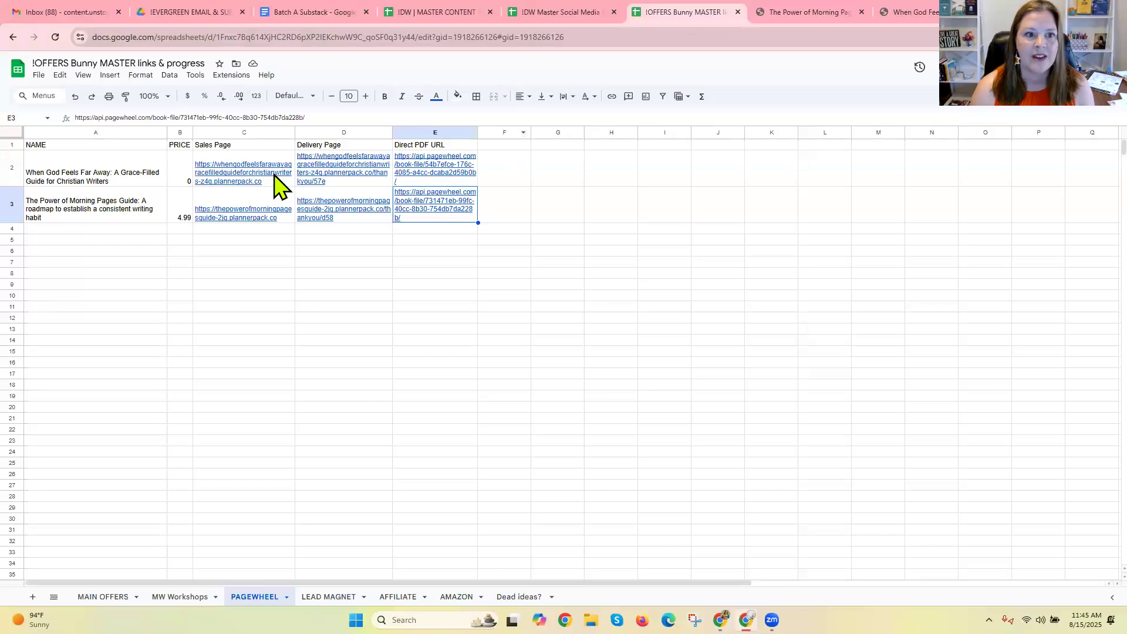
pyautogui.click(264, 187)
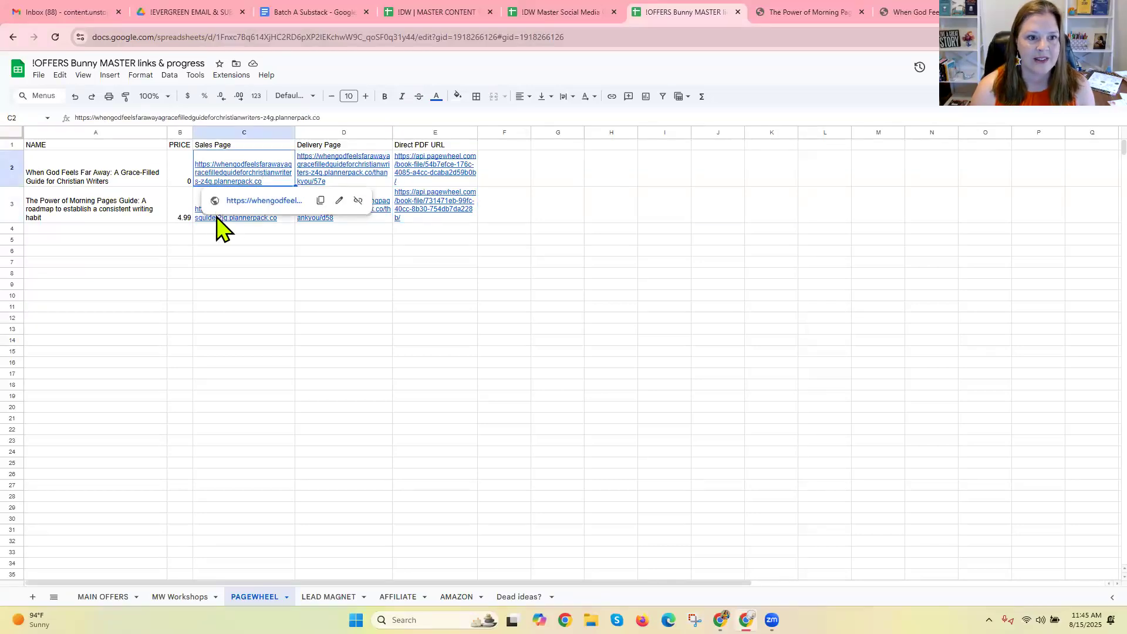
pyautogui.click(238, 218)
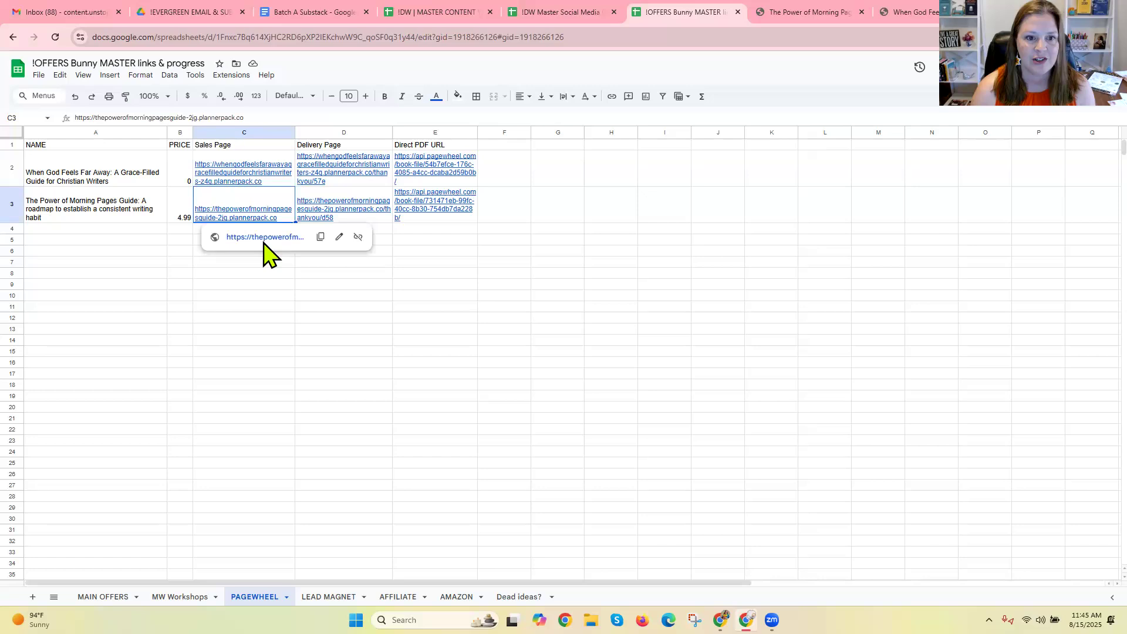
pyautogui.click(263, 239)
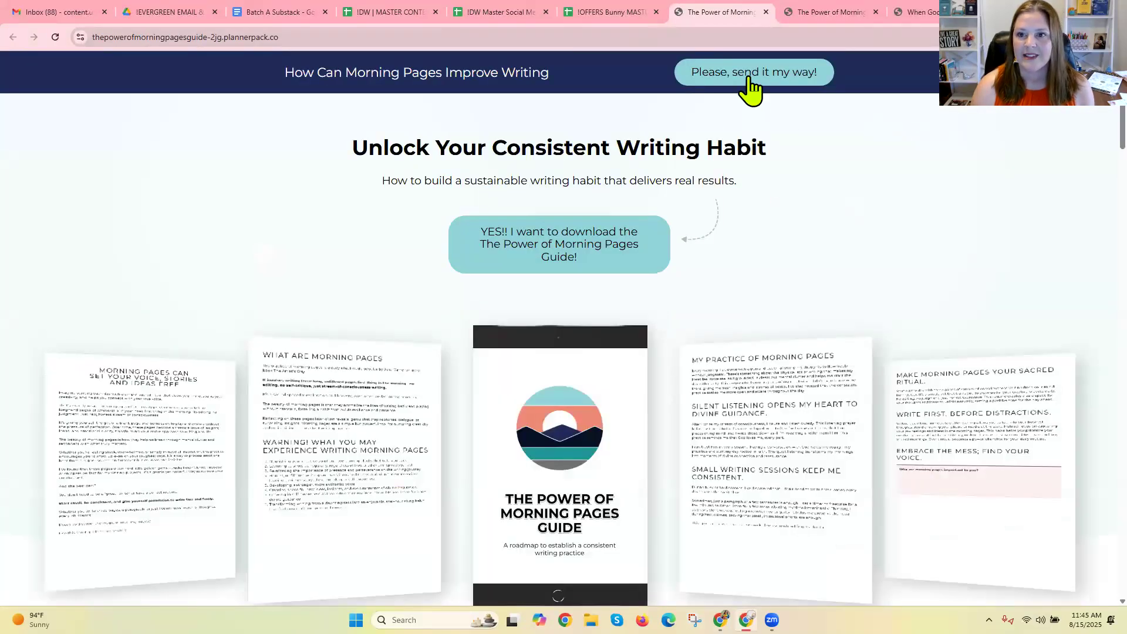
# Examine the guide's sales page, including its benefits, author section, sign-up form and frequently asked questions.
pyautogui.scroll(-12, 1089, 187)
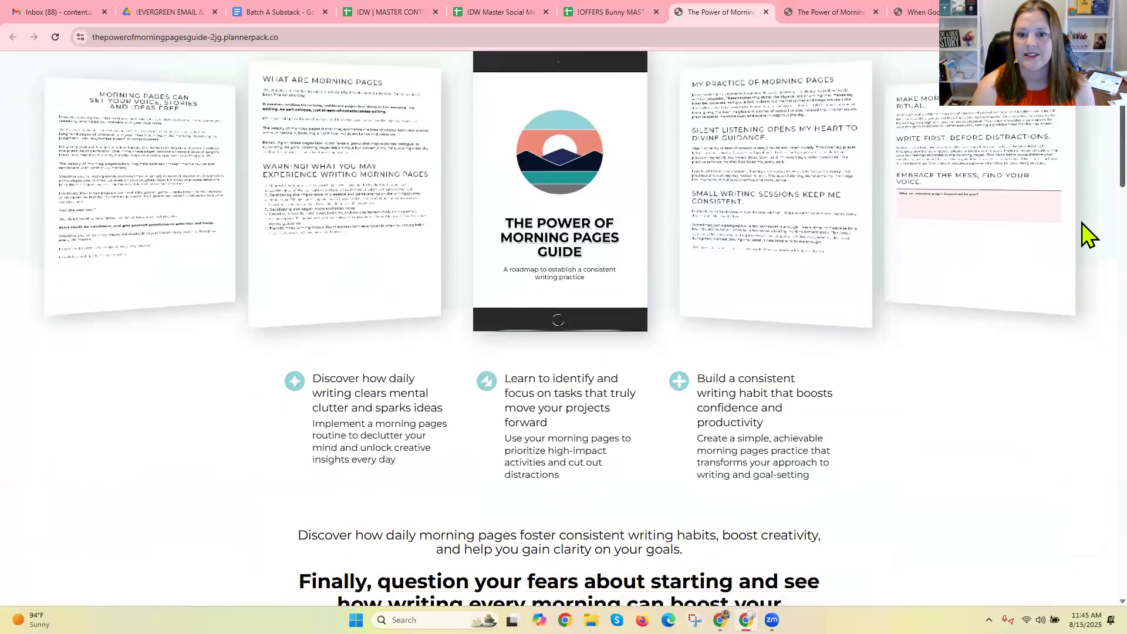
pyautogui.scroll(-4, 1089, 305)
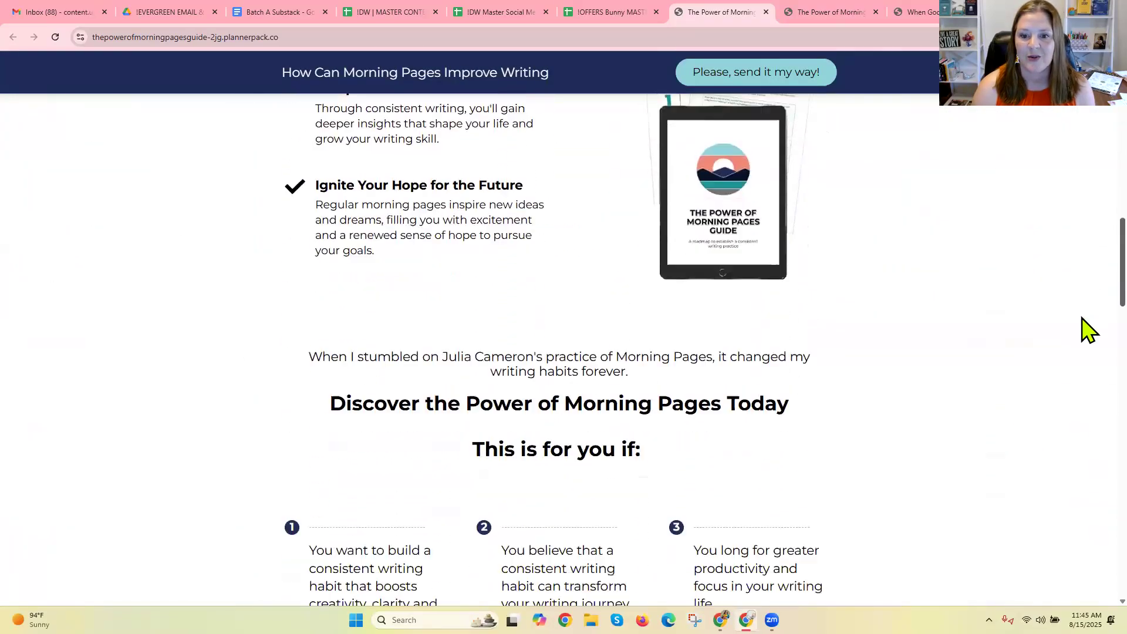
pyautogui.scroll(-7, 1089, 328)
pyautogui.scroll(4, 1089, 355)
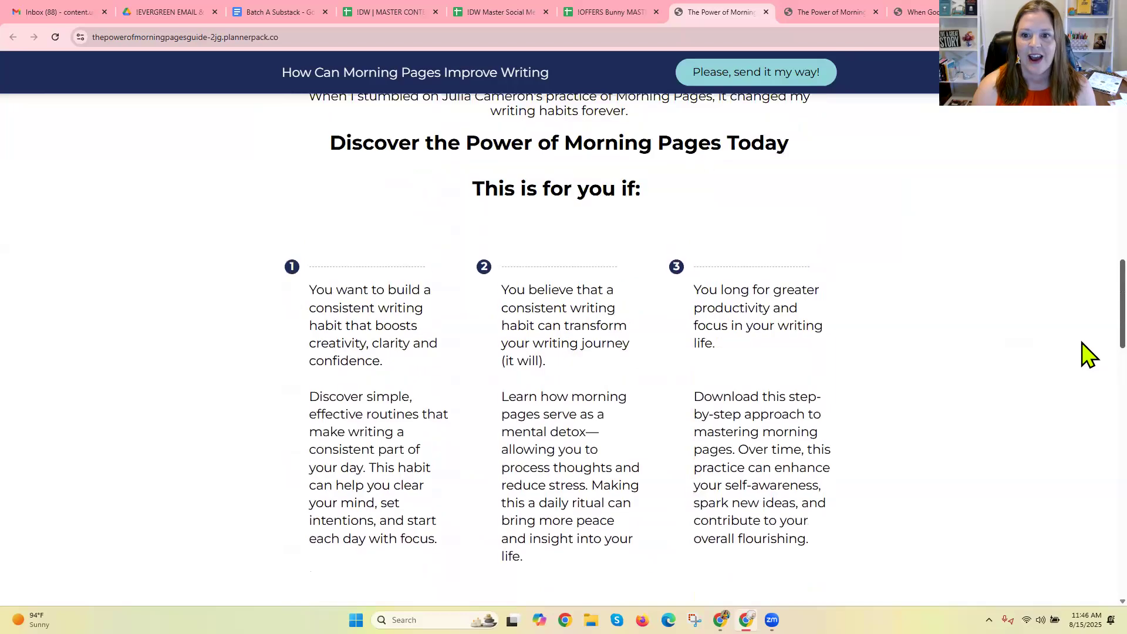
pyautogui.scroll(-12, 1089, 355)
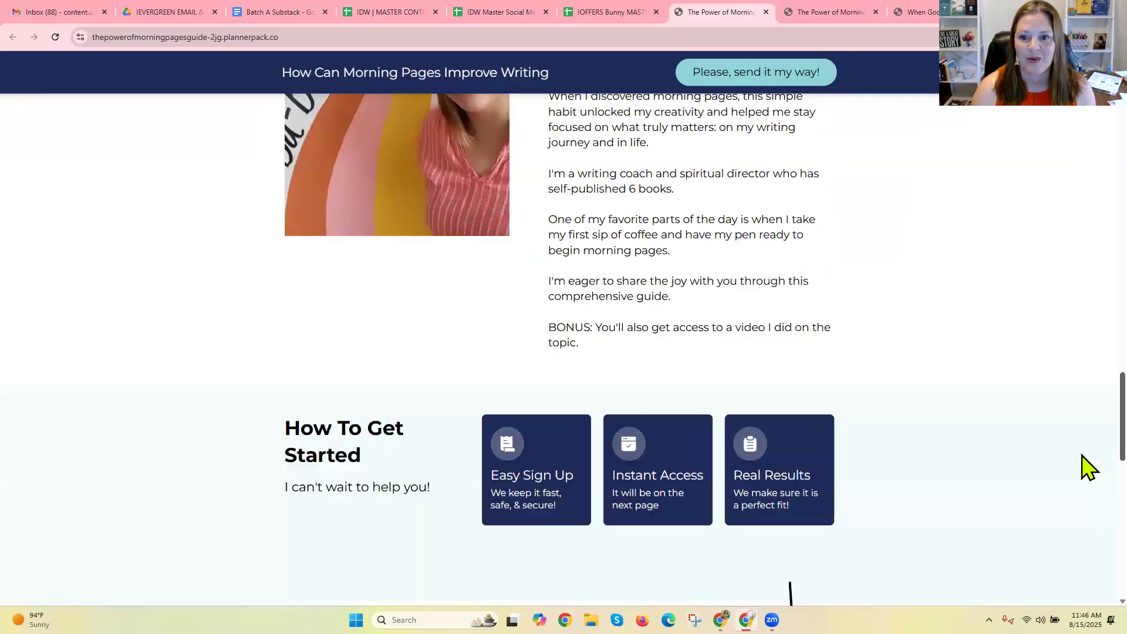
pyautogui.scroll(-12, 1089, 521)
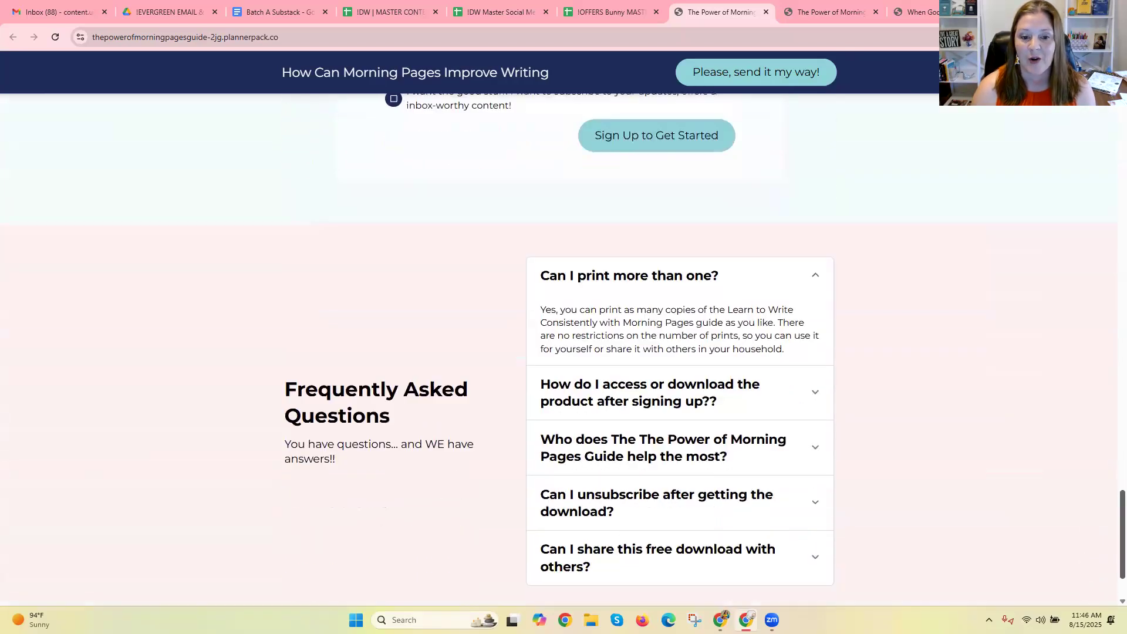
pyautogui.scroll(20, 775, 179)
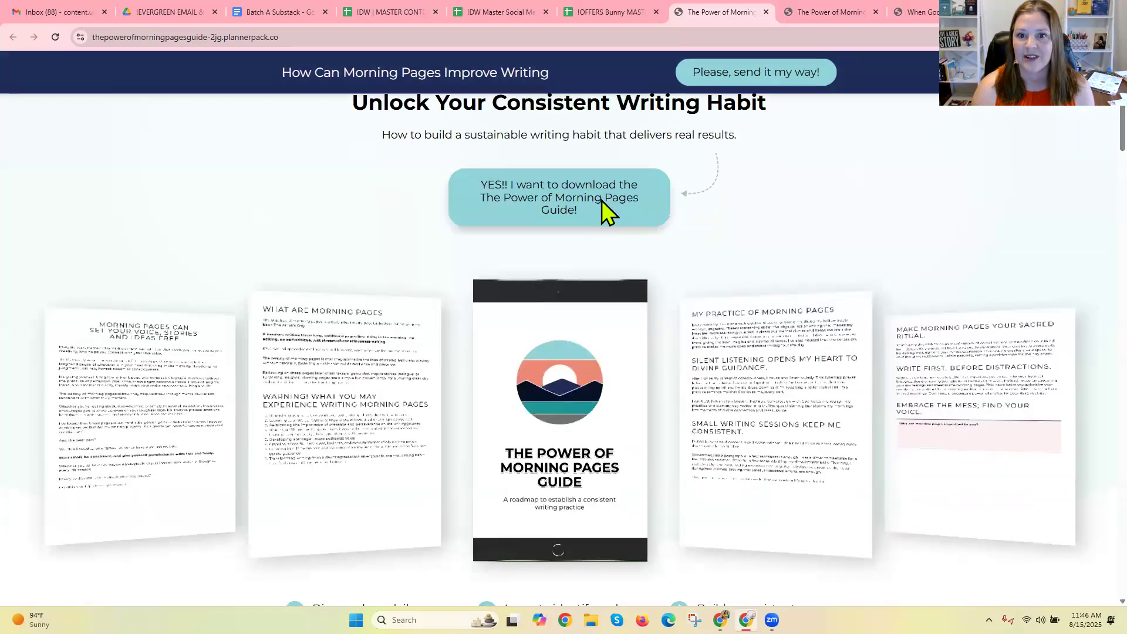
pyautogui.scroll(-7, 603, 203)
pyautogui.scroll(-20, 787, 227)
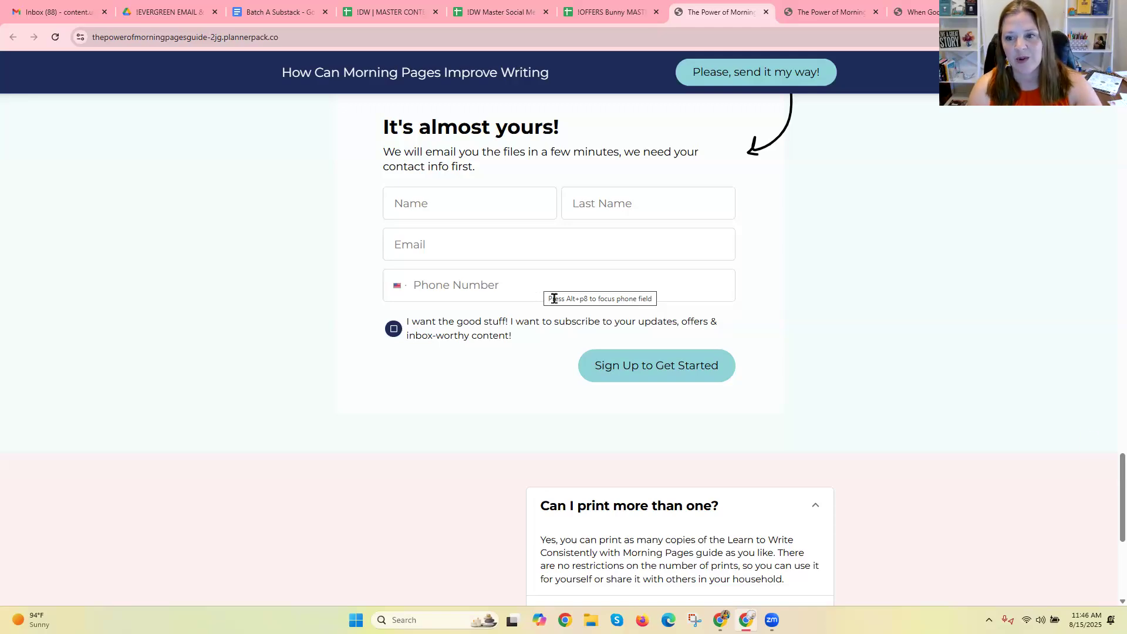
pyautogui.scroll(15, 1086, 353)
pyautogui.scroll(10, 1087, 280)
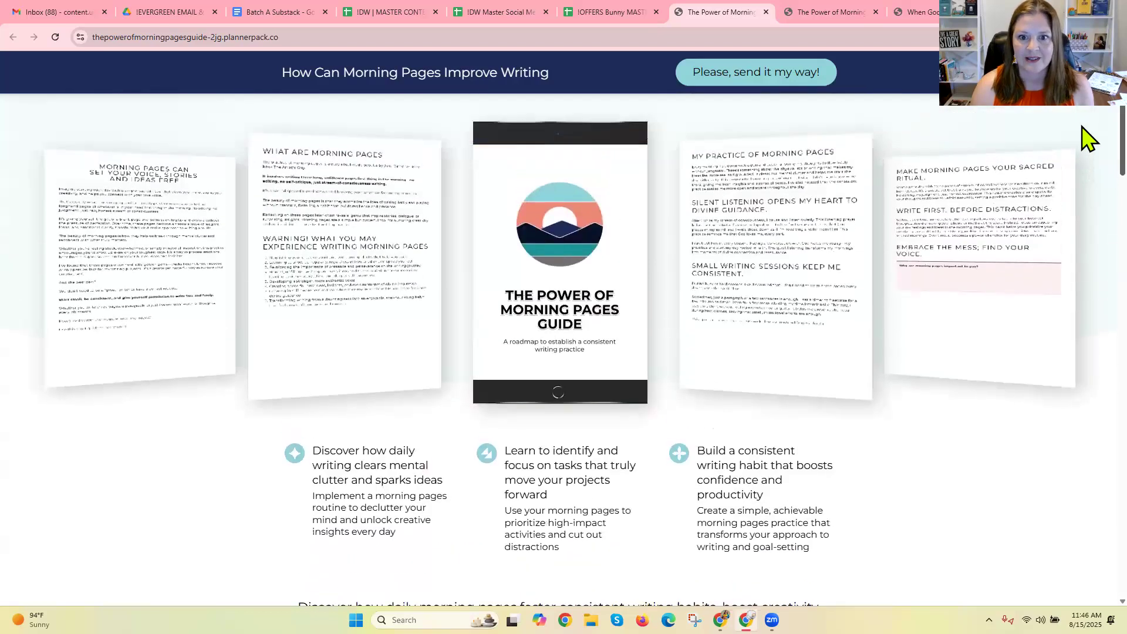
pyautogui.scroll(4, 1088, 129)
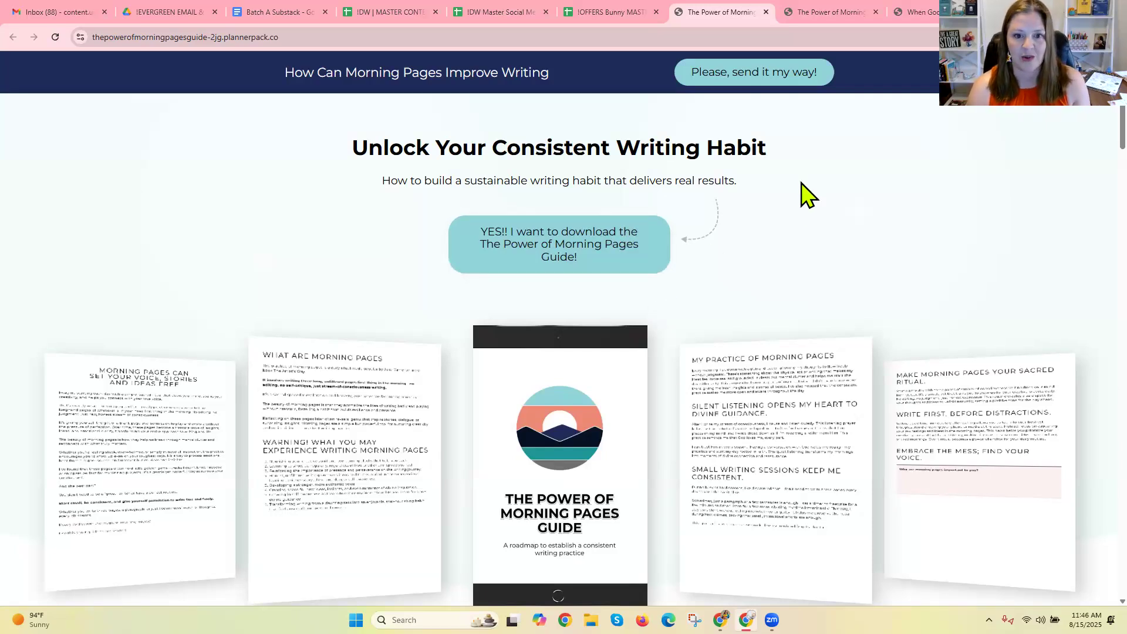
# Switch to Mailchimp and look over its home page and the Popup Forms page.
pyautogui.hotkey('alt', 'Tab')
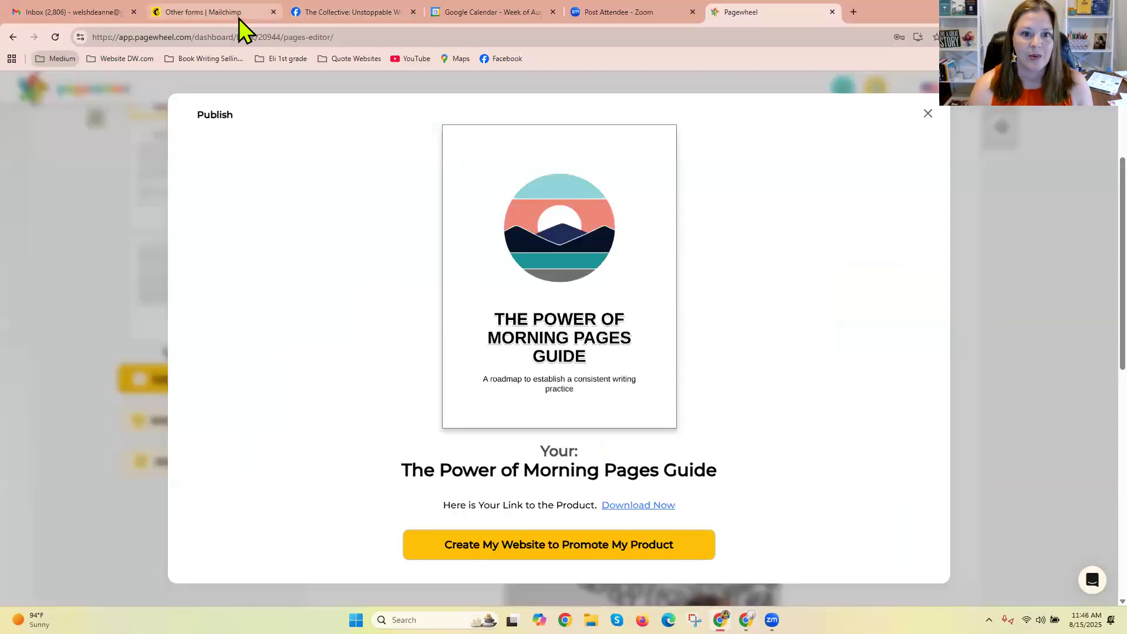
pyautogui.click(238, 18)
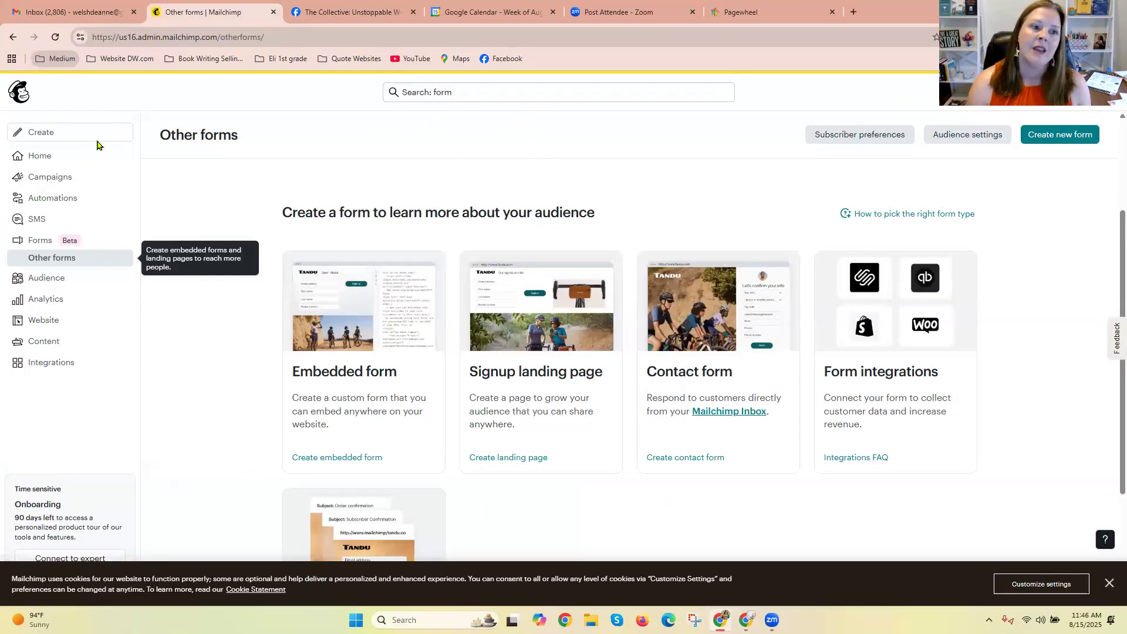
pyautogui.click(66, 156)
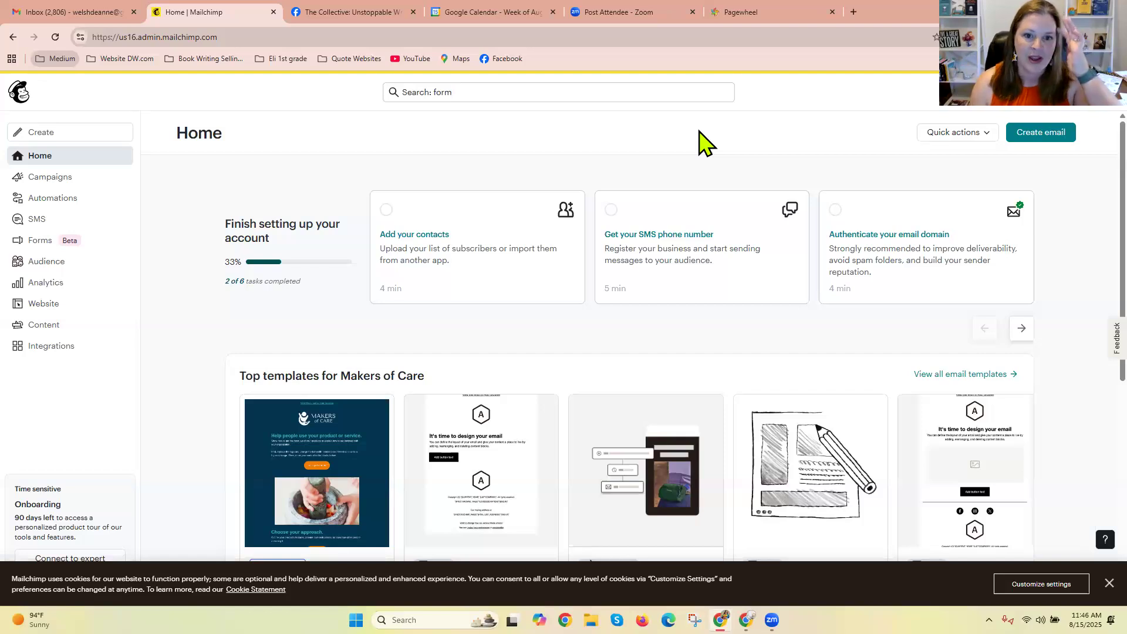
pyautogui.click(43, 248)
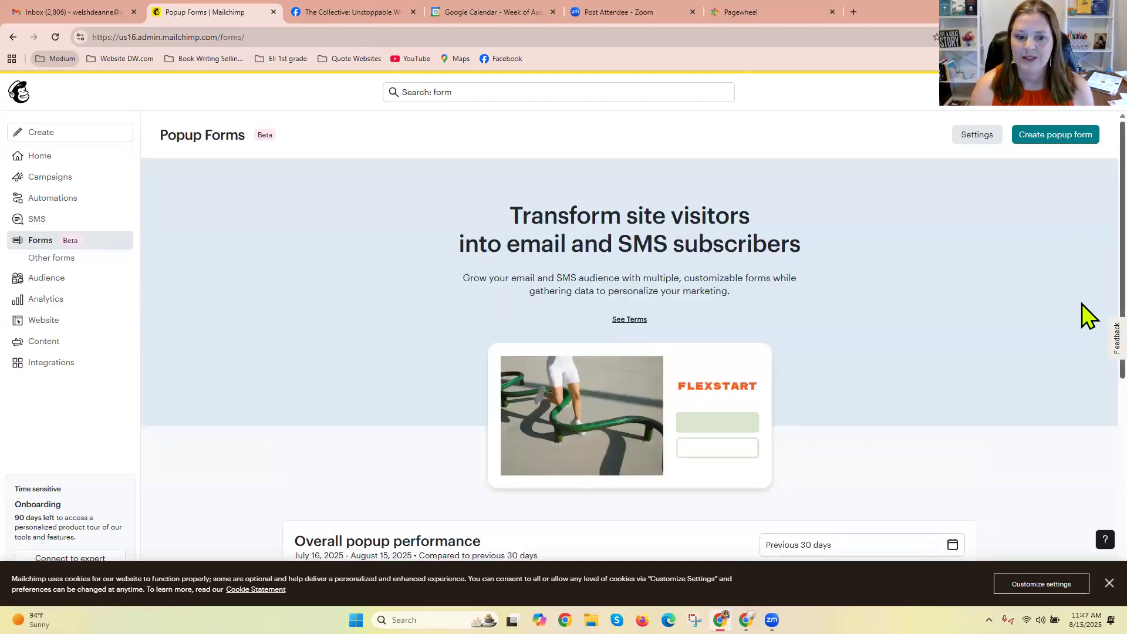
pyautogui.scroll(-3, 1088, 317)
pyautogui.scroll(-4, 1088, 349)
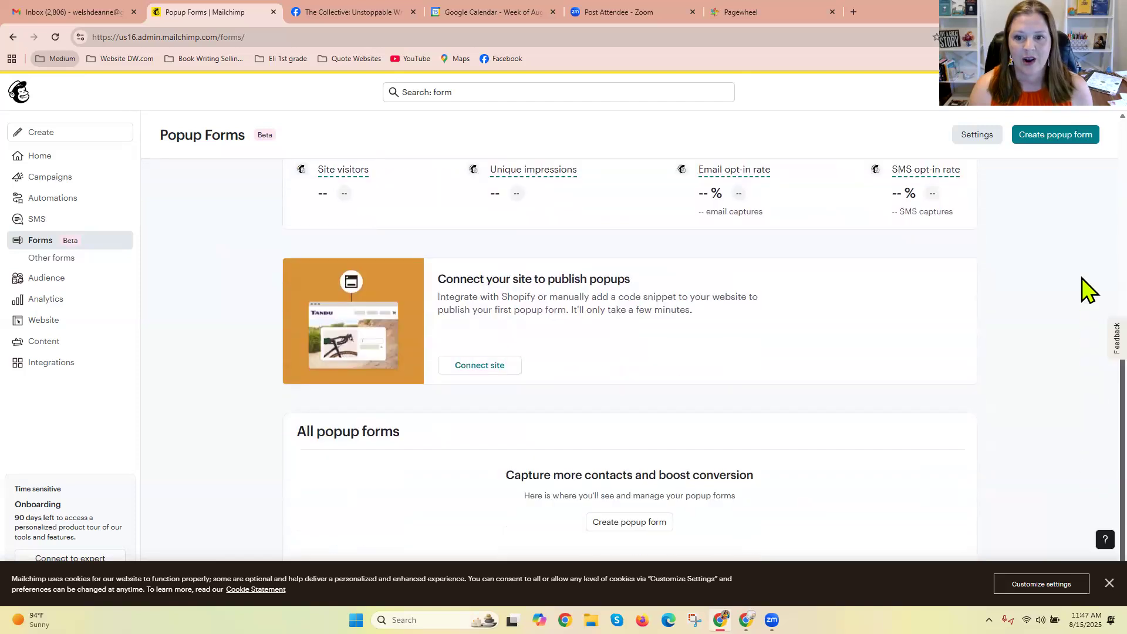
pyautogui.scroll(7, 1087, 289)
# Start a new embedded form from Mailchimp's other form types.
pyautogui.click(77, 262)
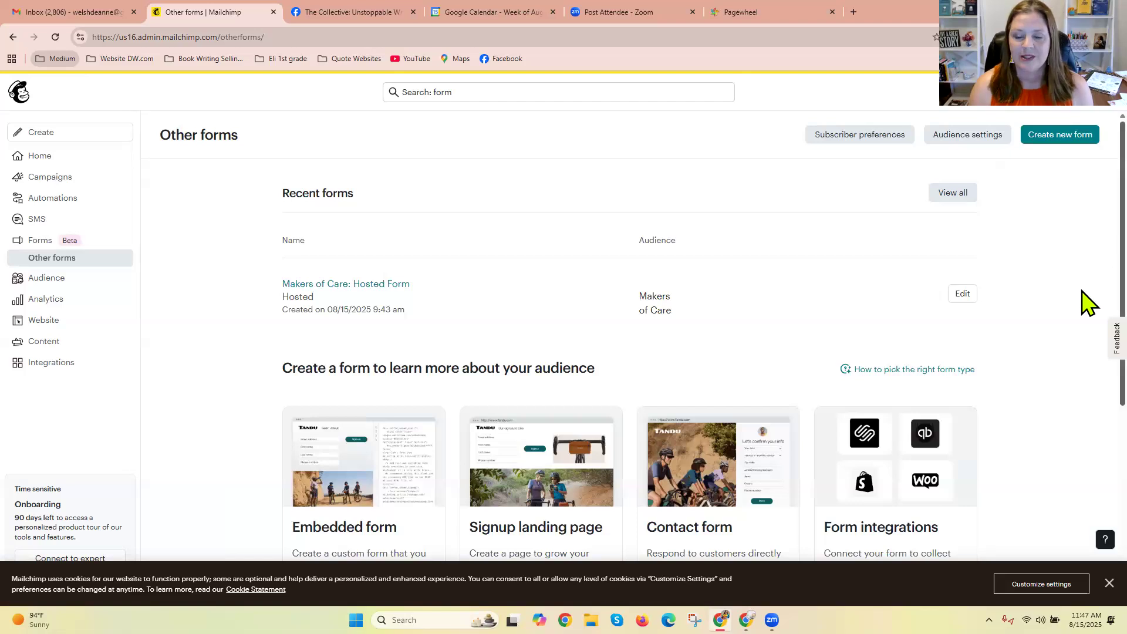
pyautogui.scroll(-3, 1089, 297)
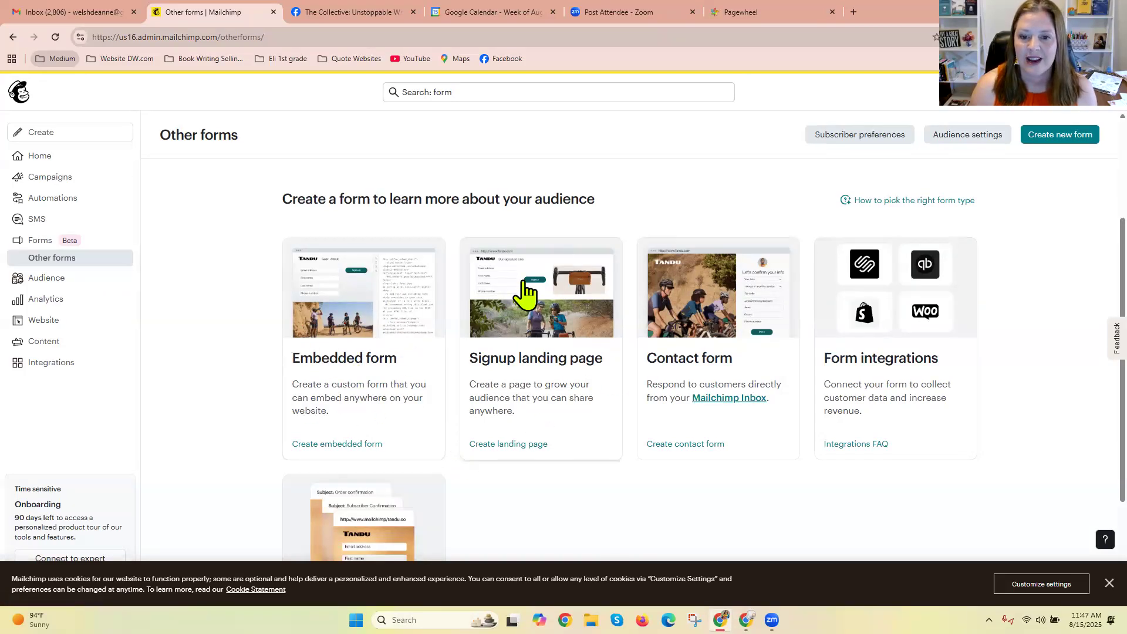
pyautogui.click(373, 376)
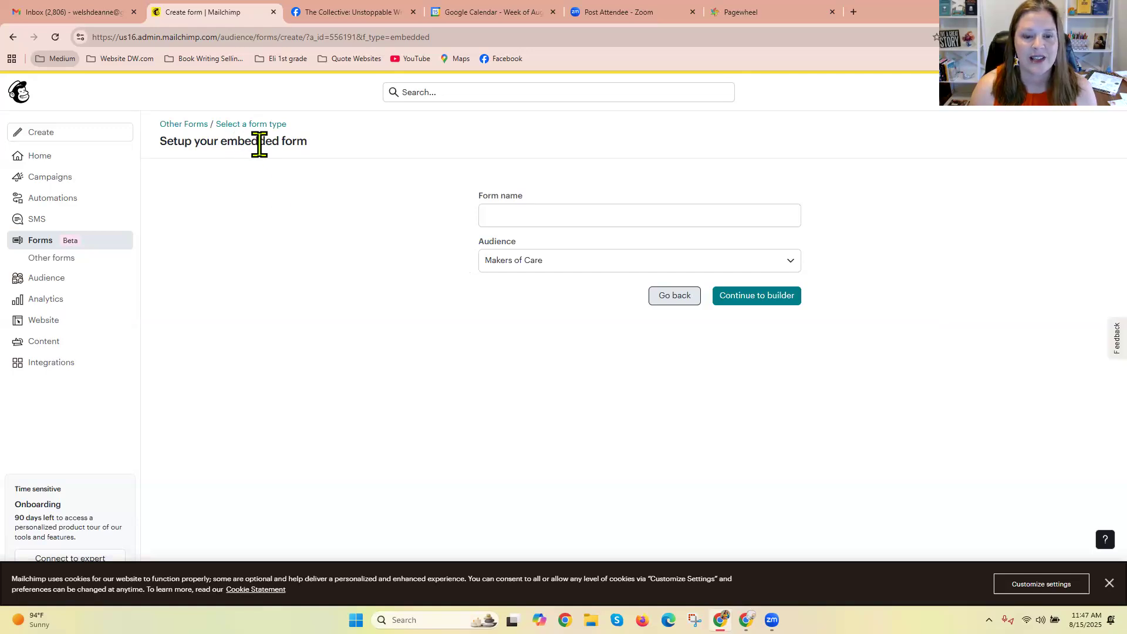
# Name the embedded form Lead Magnet 1, keep Makers of Care as its audience, and continue to the builder.
pyautogui.click(542, 216)
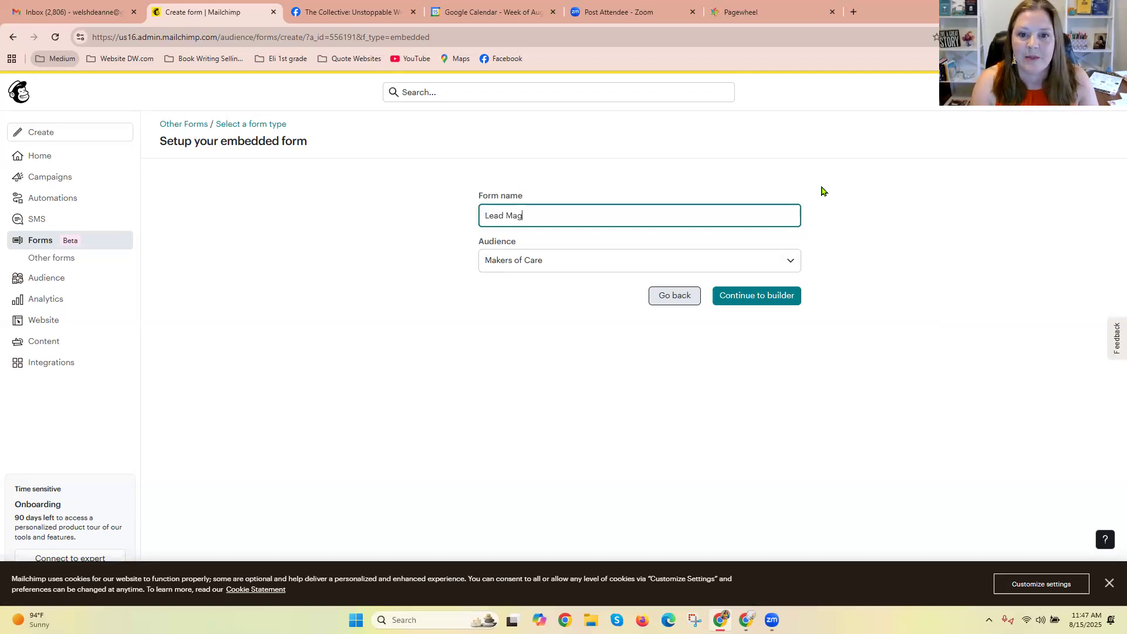
pyautogui.click(775, 268)
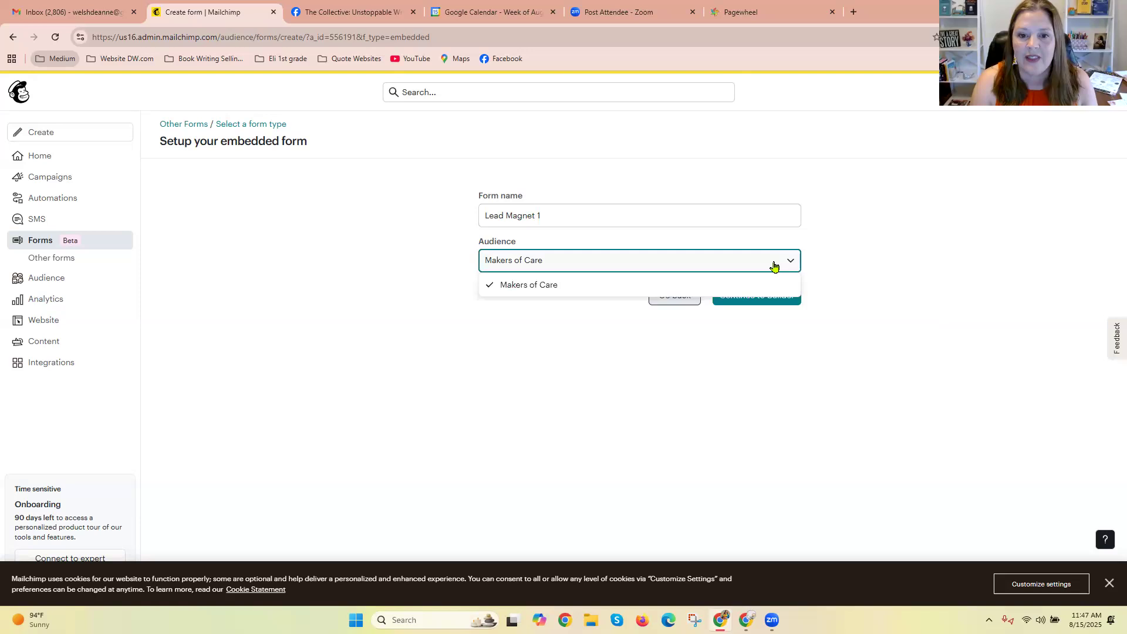
pyautogui.click(775, 267)
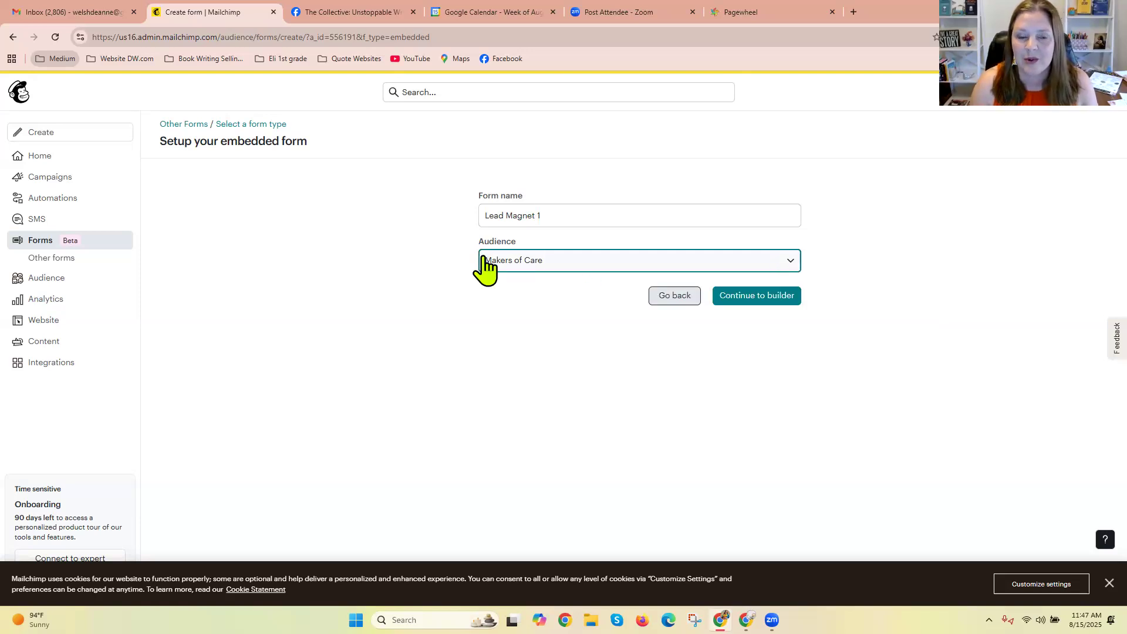
pyautogui.click(772, 302)
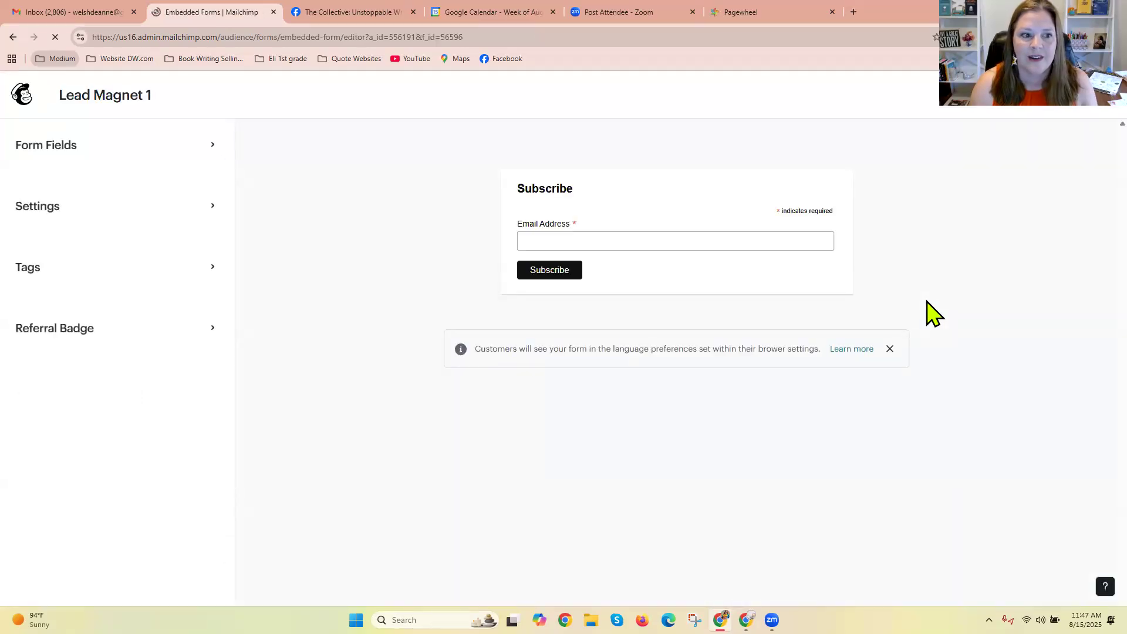
# Enable the First name field on the Lead Magnet 1 form and return to the form builder's main options.
pyautogui.click(216, 153)
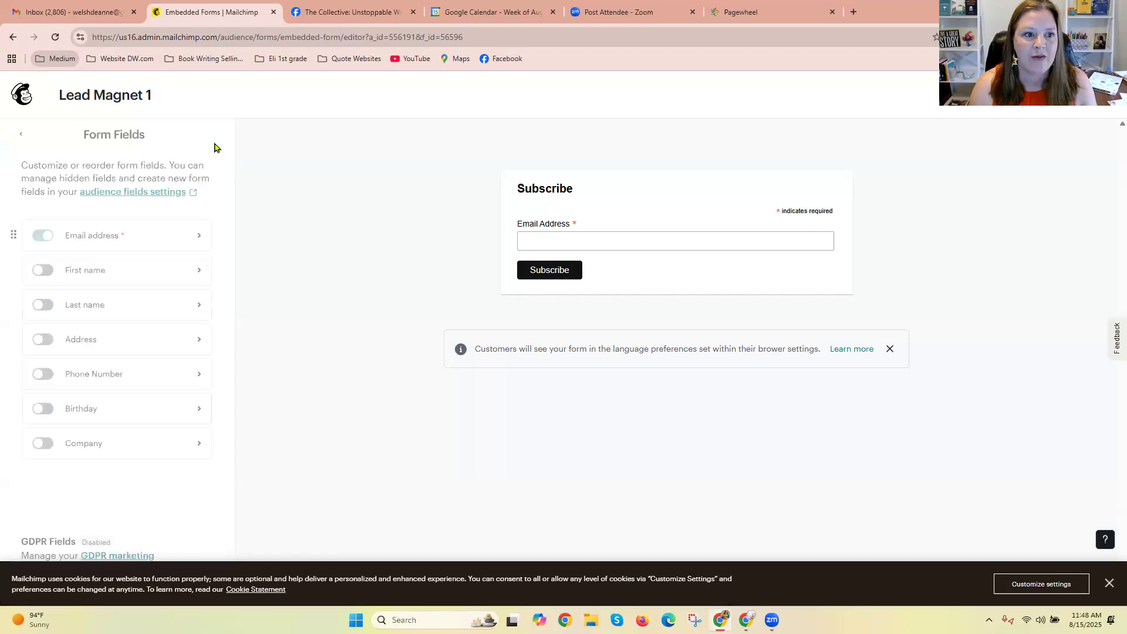
pyautogui.click(108, 278)
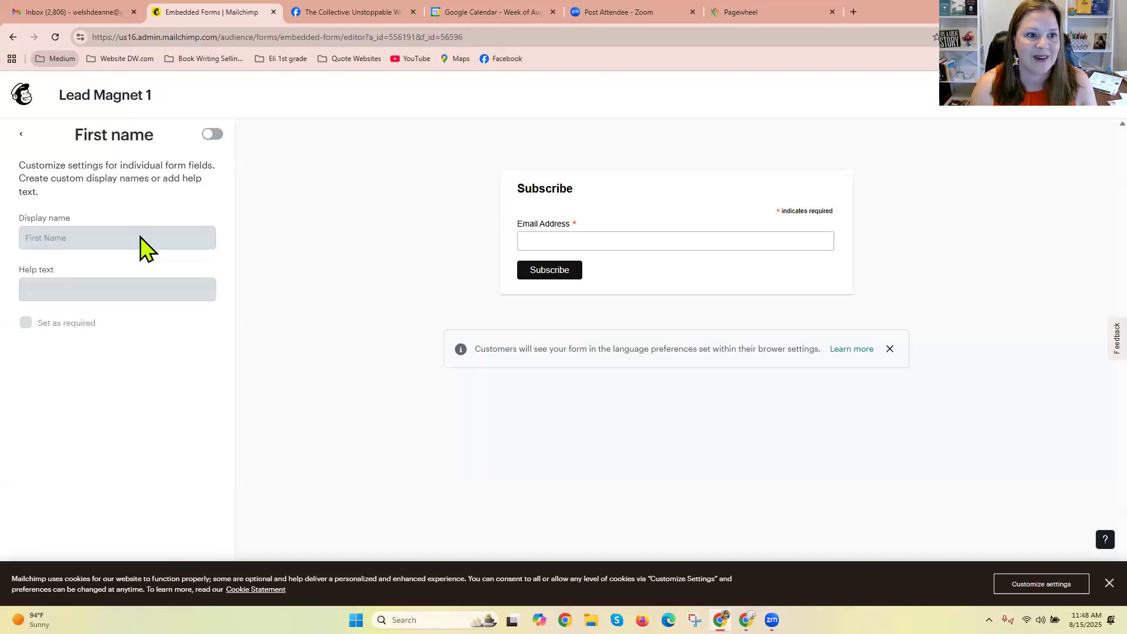
pyautogui.click(212, 135)
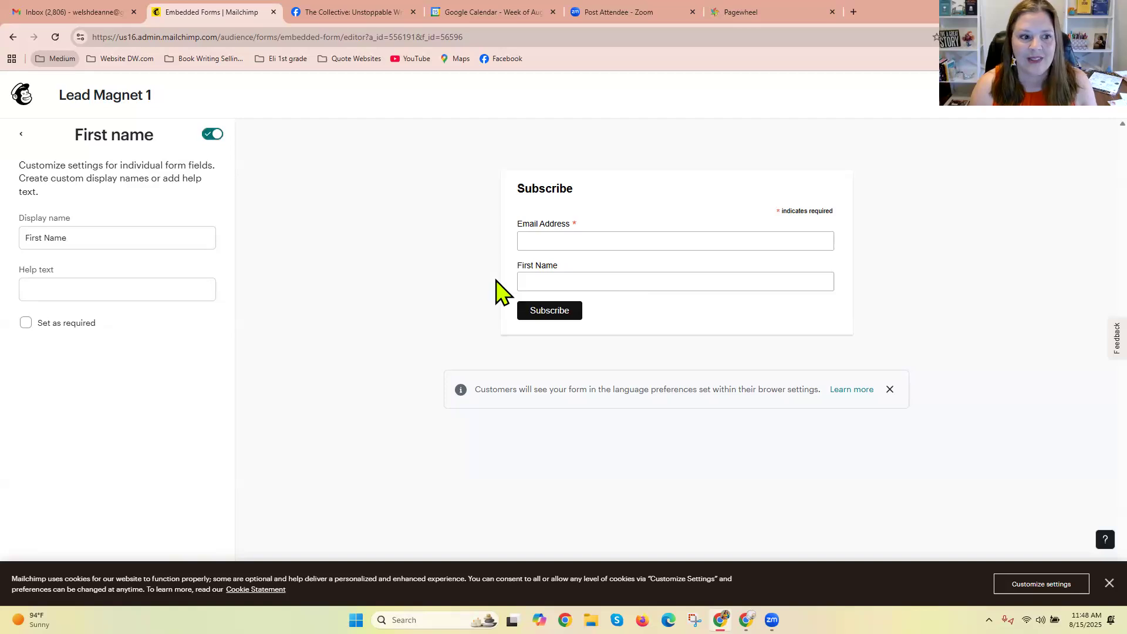
pyautogui.click(21, 136)
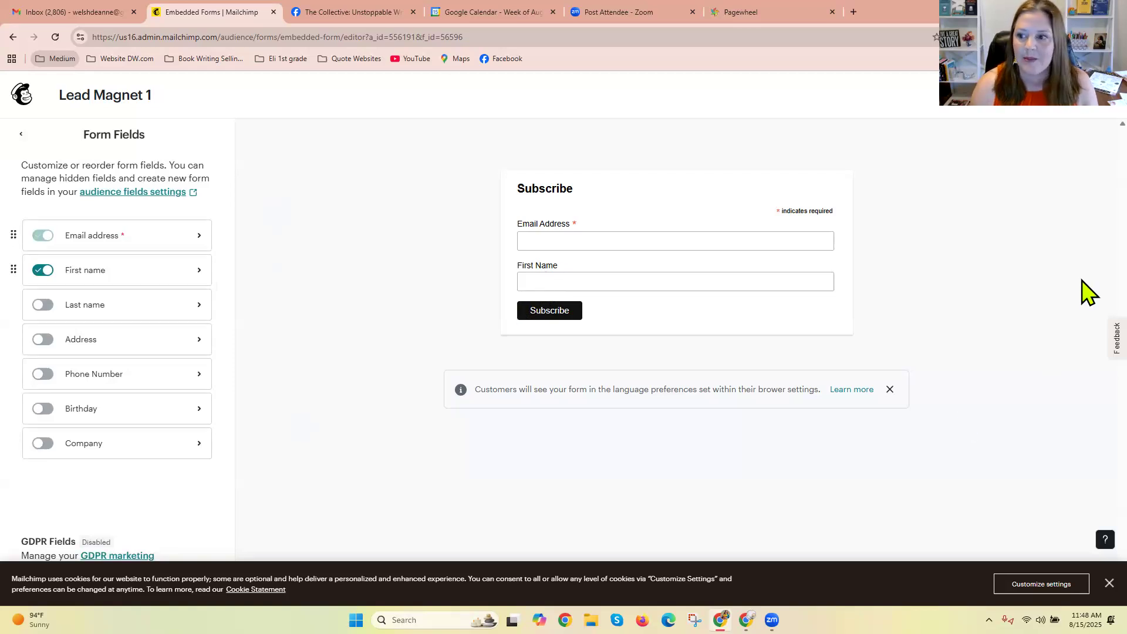
pyautogui.click(19, 137)
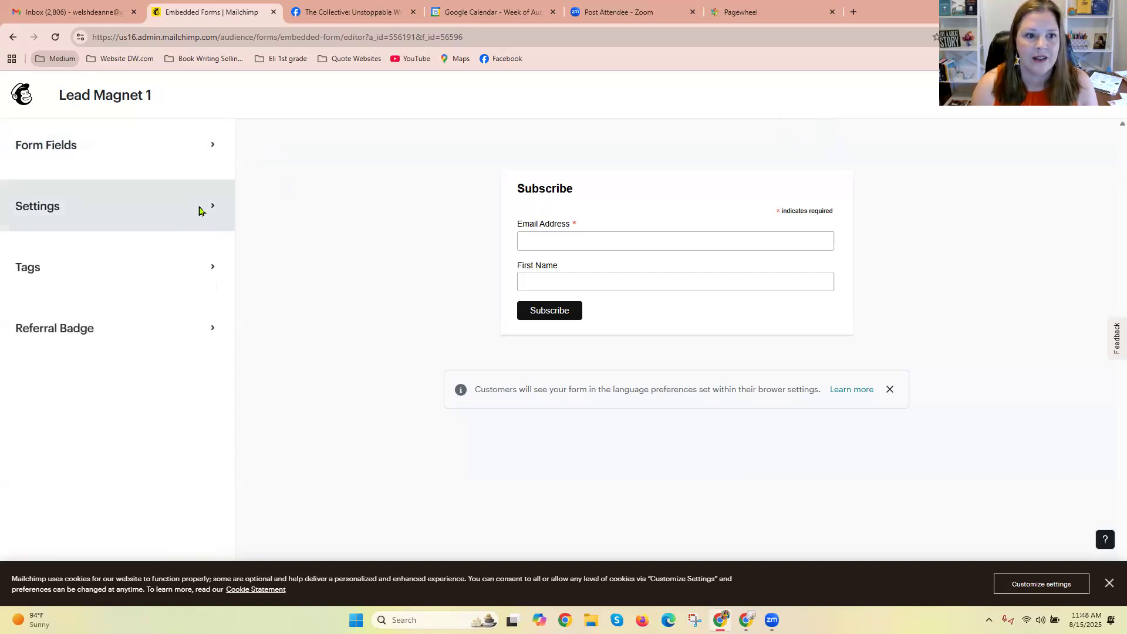
# Review the Lead Magnet 1 form's settings and the help article on customizing forms, and return to the builder's main options.
pyautogui.click(201, 209)
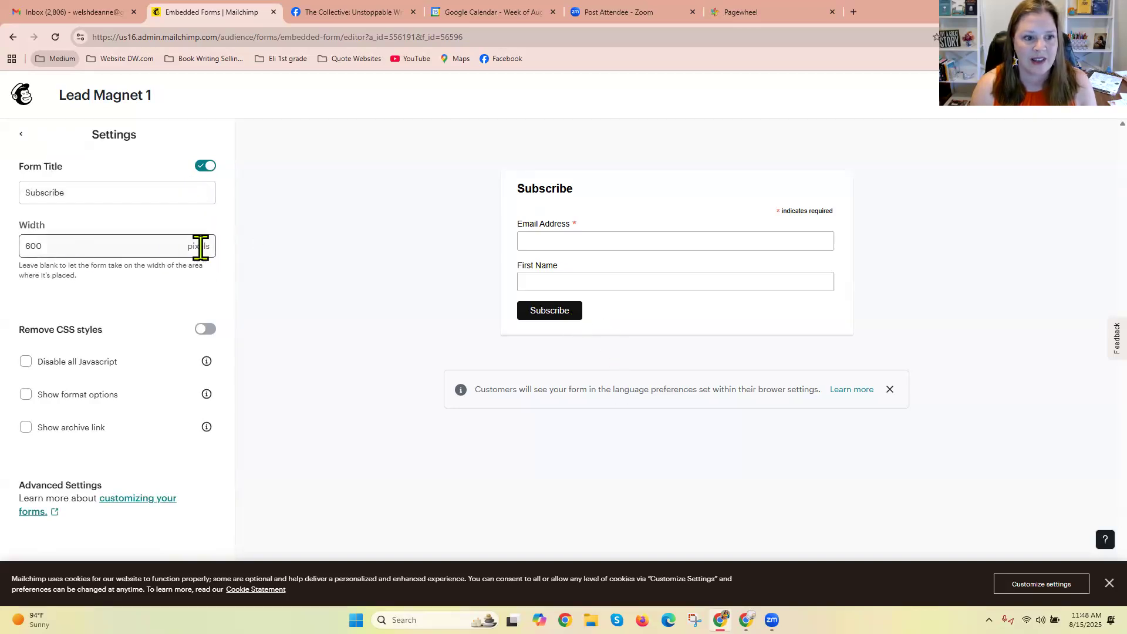
pyautogui.click(154, 500)
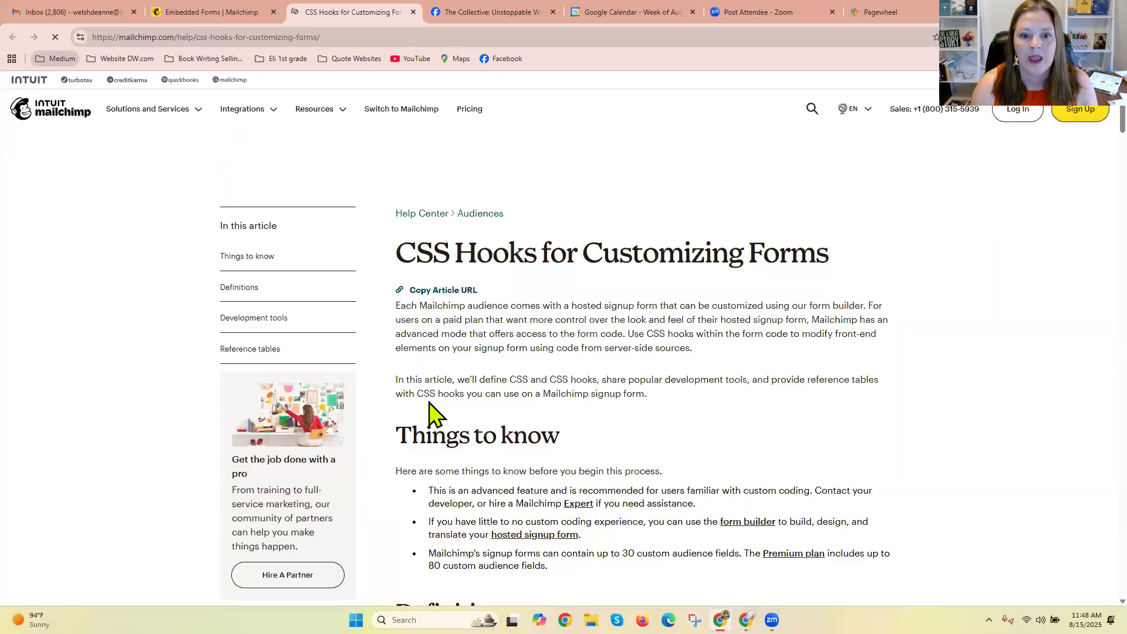
pyautogui.click(238, 14)
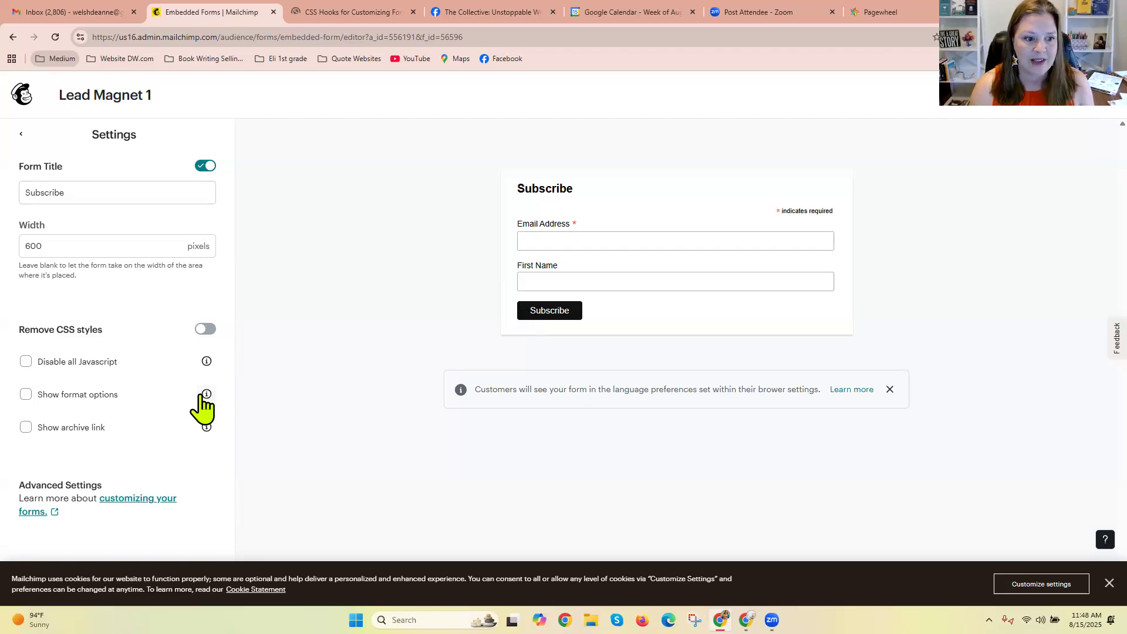
pyautogui.click(23, 136)
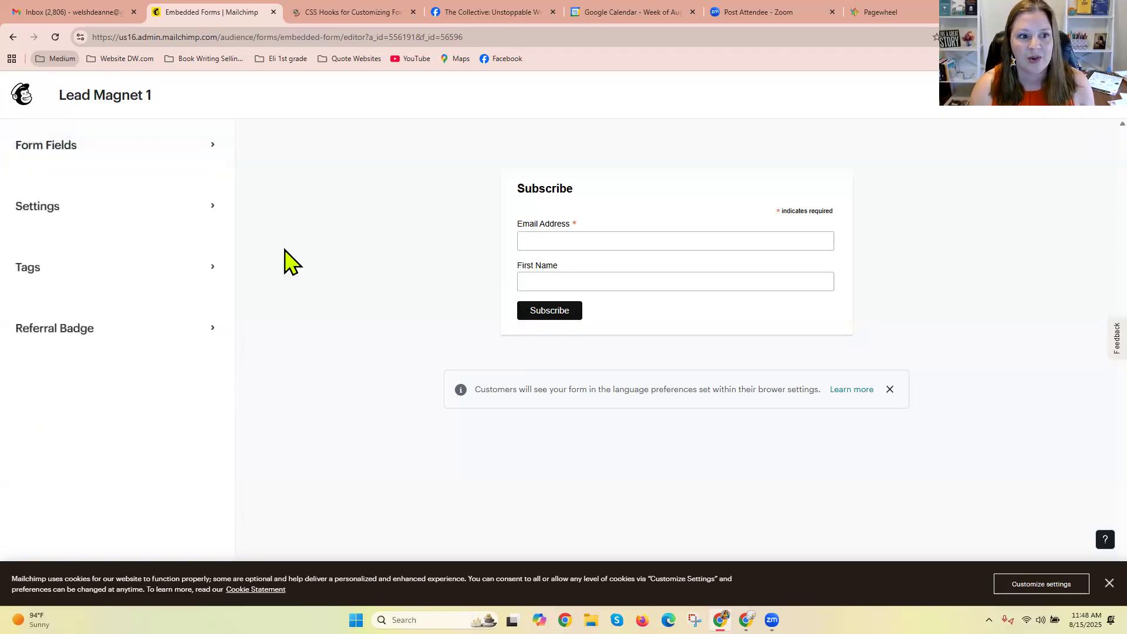
# Try showing the format options and archive link on the form, turn both off again, and leave the form settings.
pyautogui.click(213, 222)
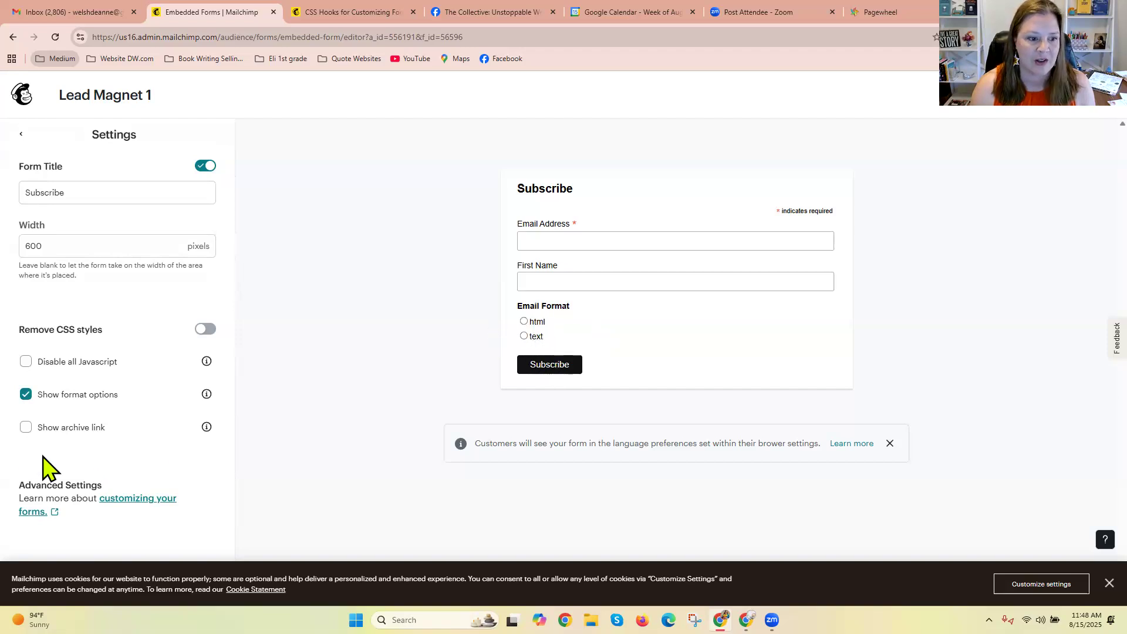
pyautogui.click(26, 429)
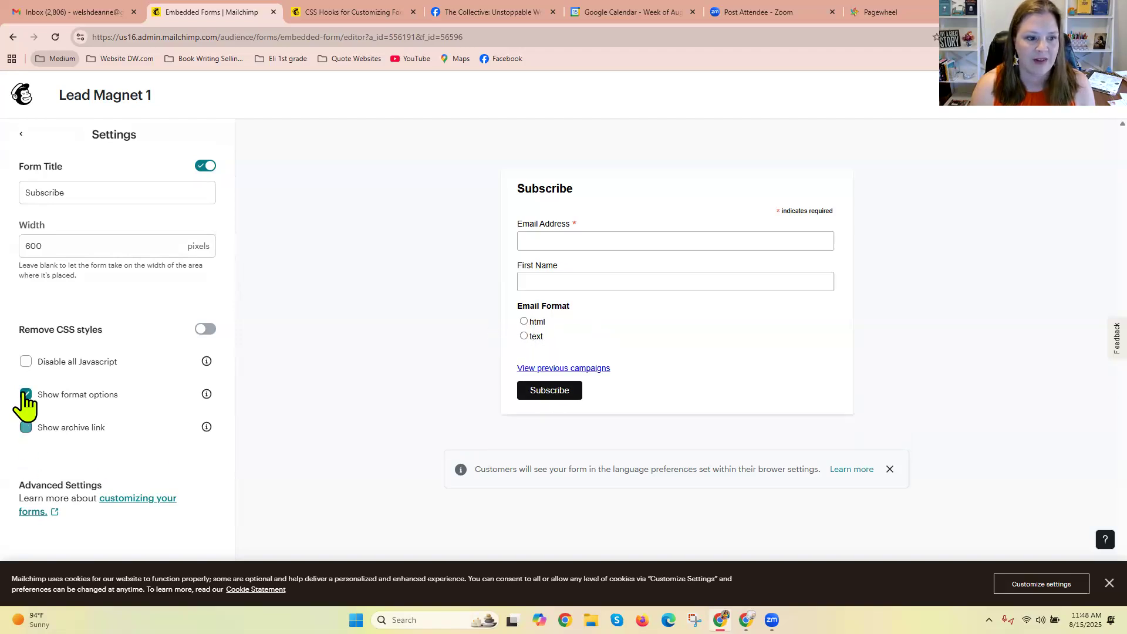
pyautogui.click(25, 394)
pyautogui.click(18, 136)
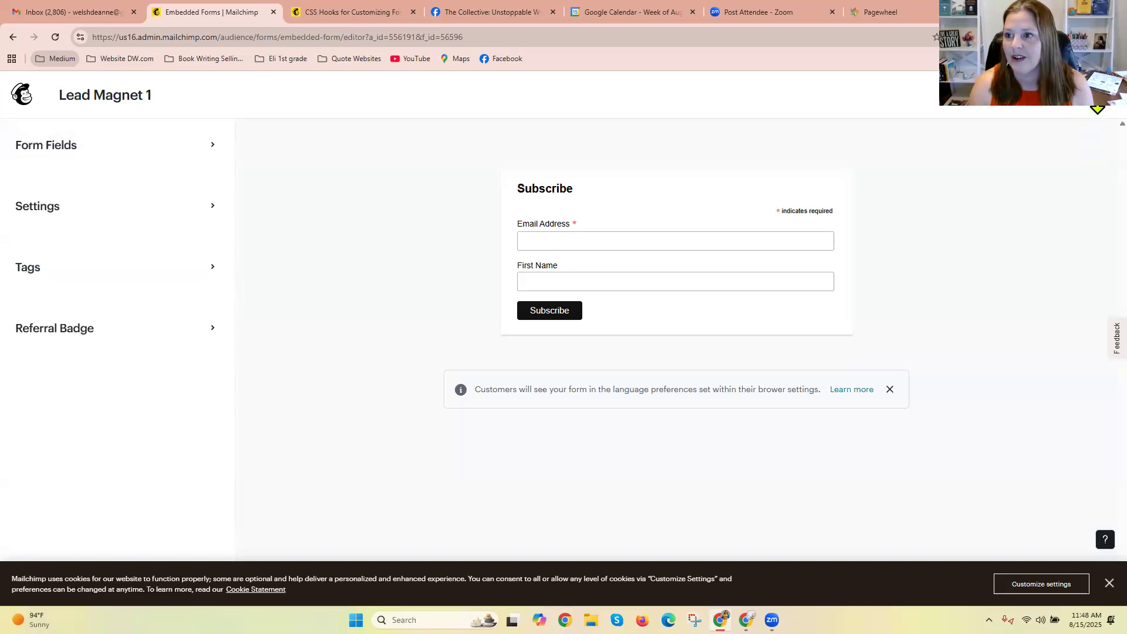
# View the finished form's embed code, and exit the builder to the Other forms list.
pyautogui.click(1091, 99)
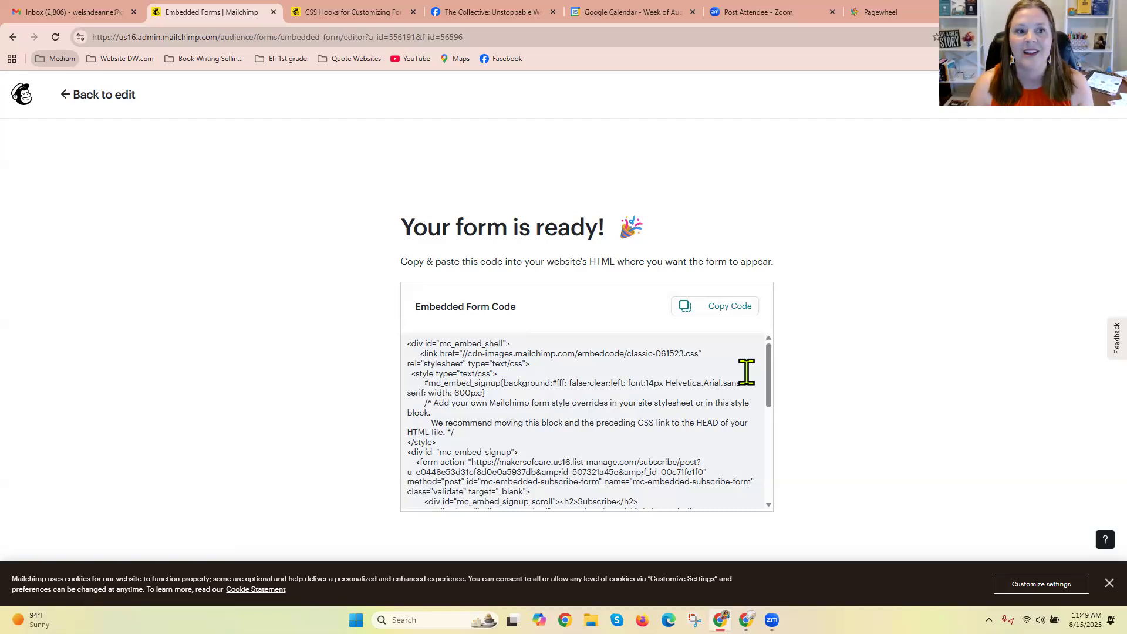
pyautogui.click(66, 95)
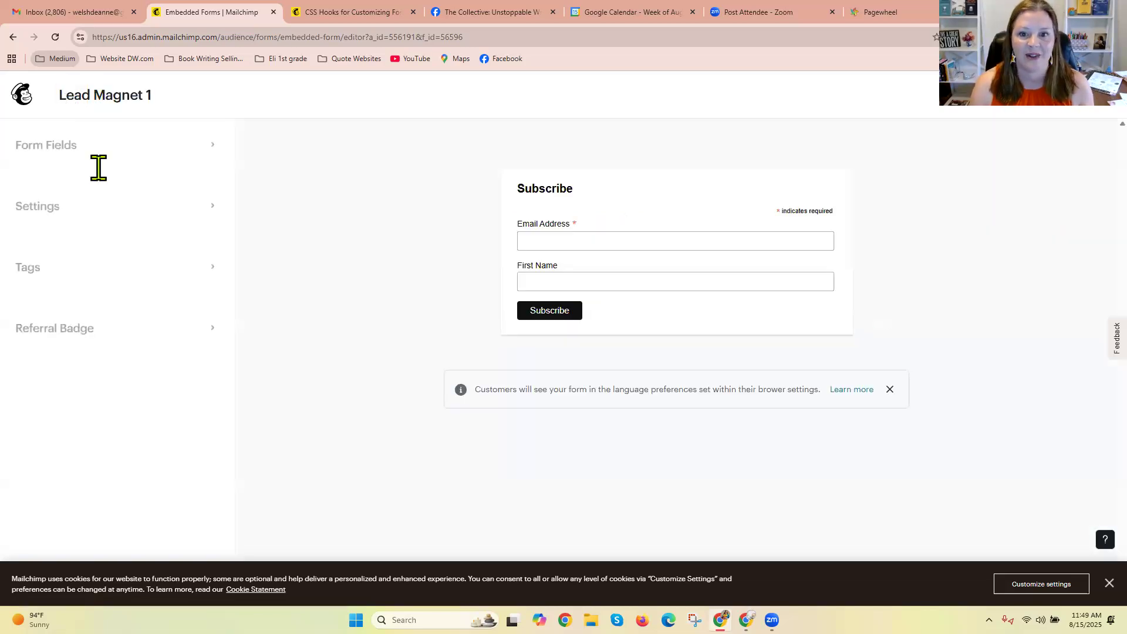
pyautogui.click(24, 101)
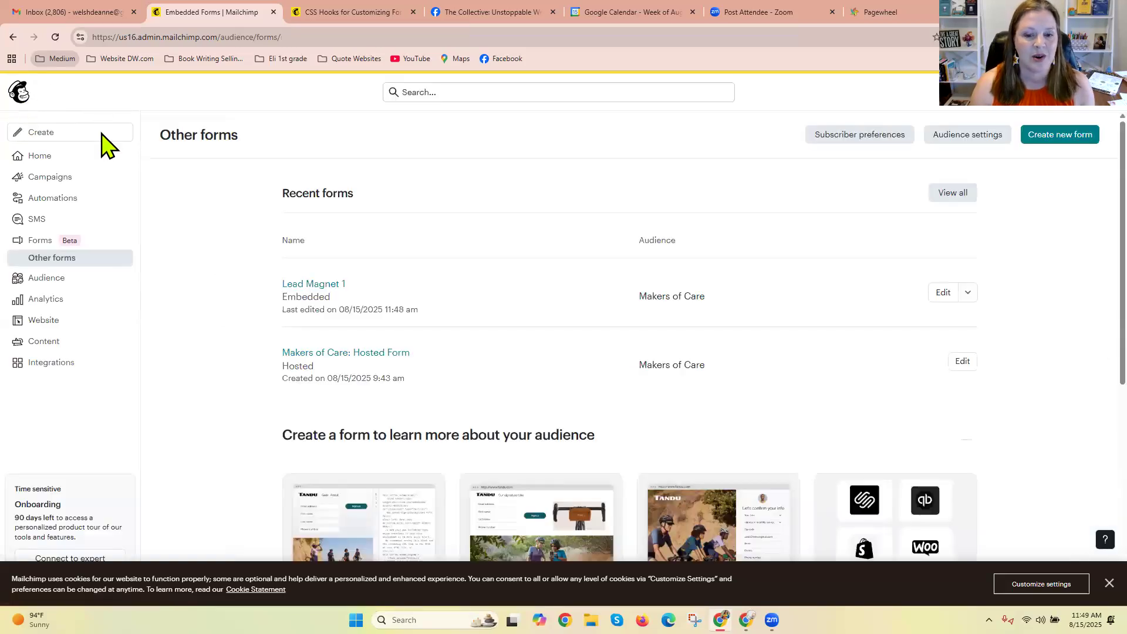
pyautogui.click(57, 265)
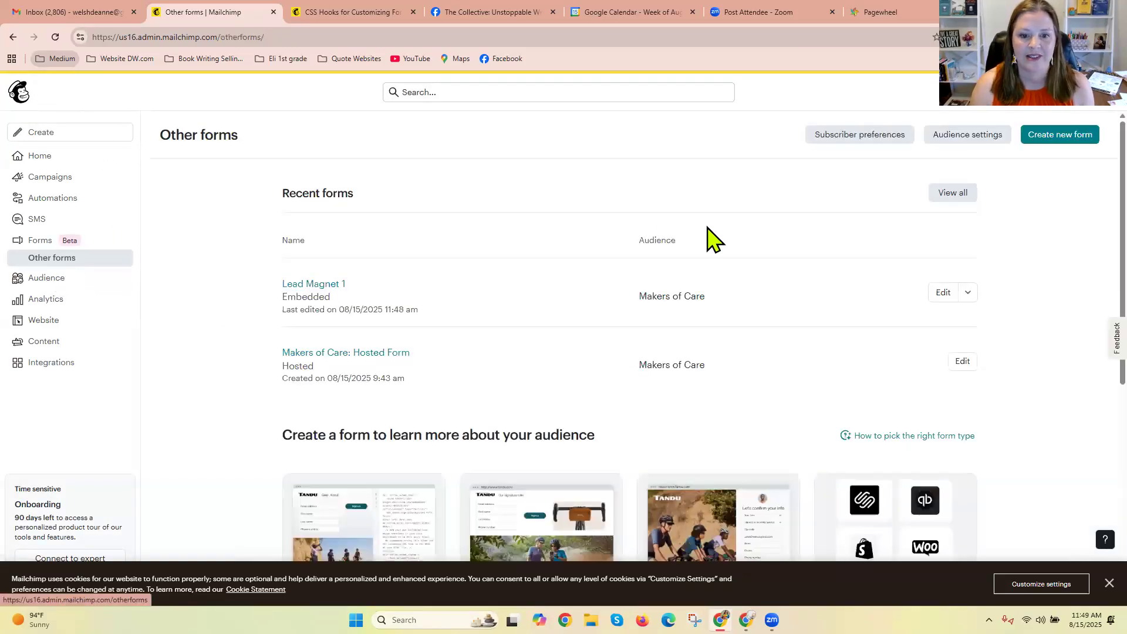
# Delete the Lead Magnet 1 embedded form, confirming the deletion with the word DELETE.
pyautogui.scroll(-1, 1089, 220)
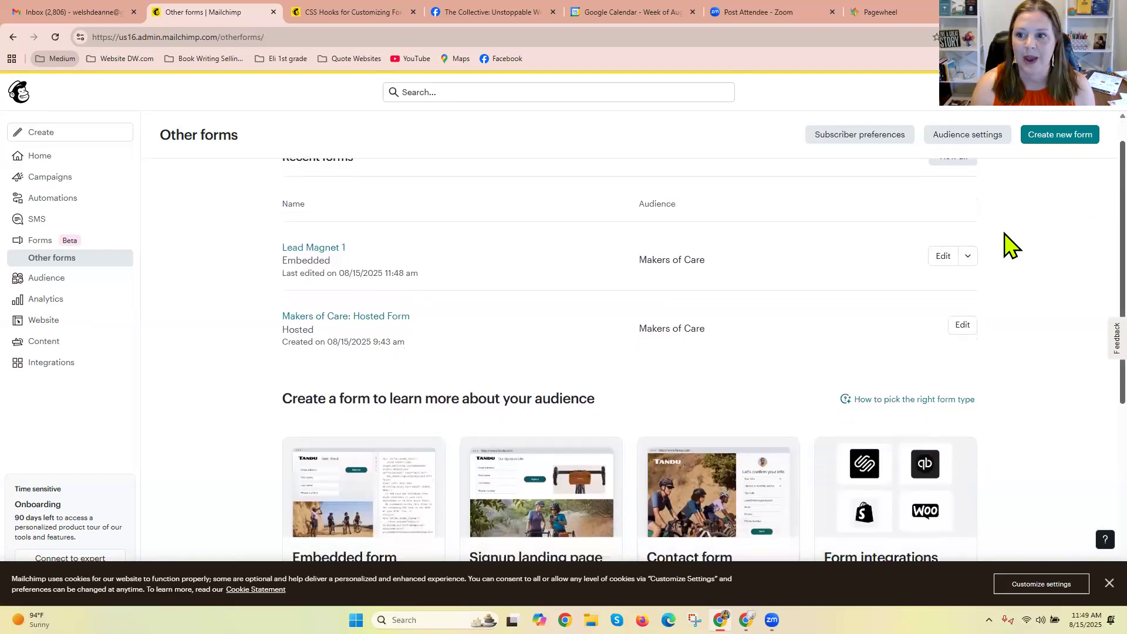
pyautogui.click(968, 258)
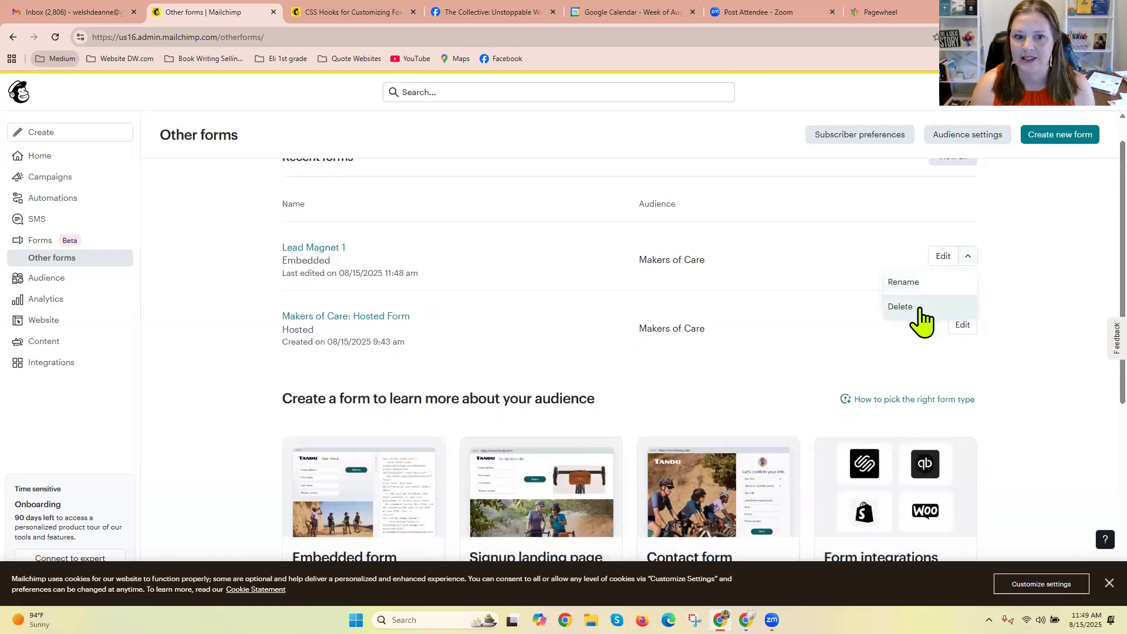
pyautogui.click(916, 306)
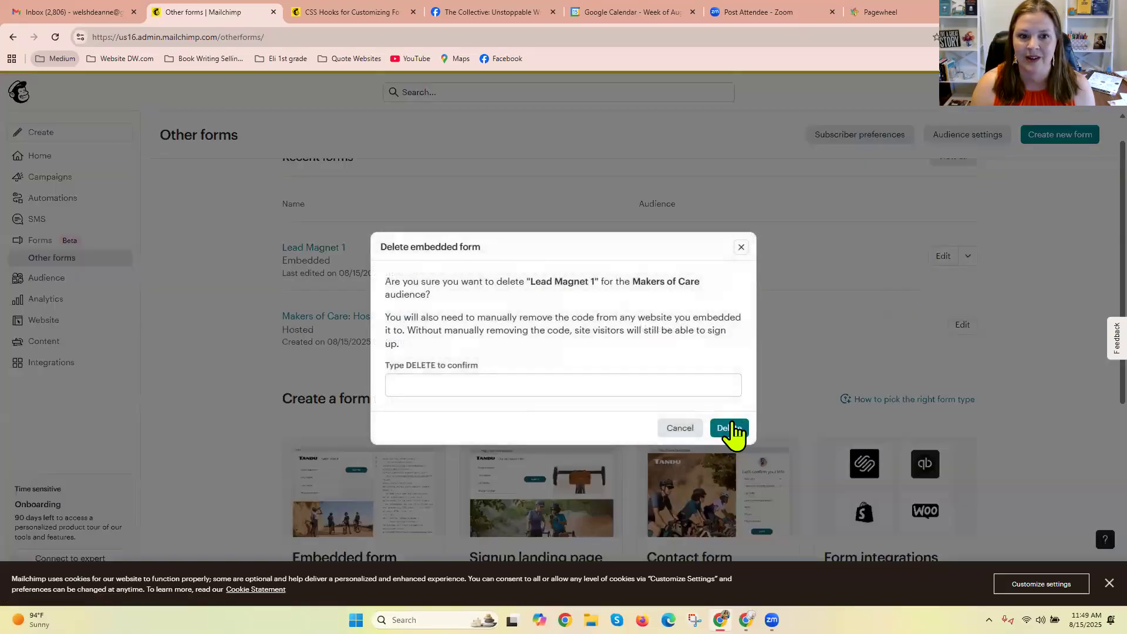
pyautogui.click(732, 427)
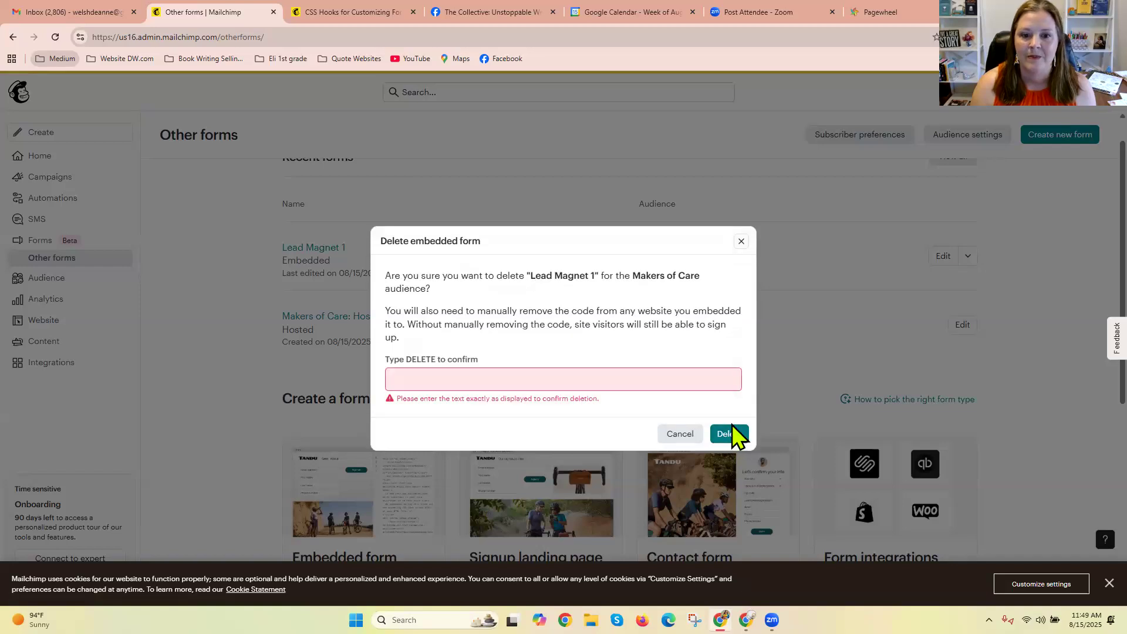
pyautogui.click(681, 382)
pyautogui.write('D')
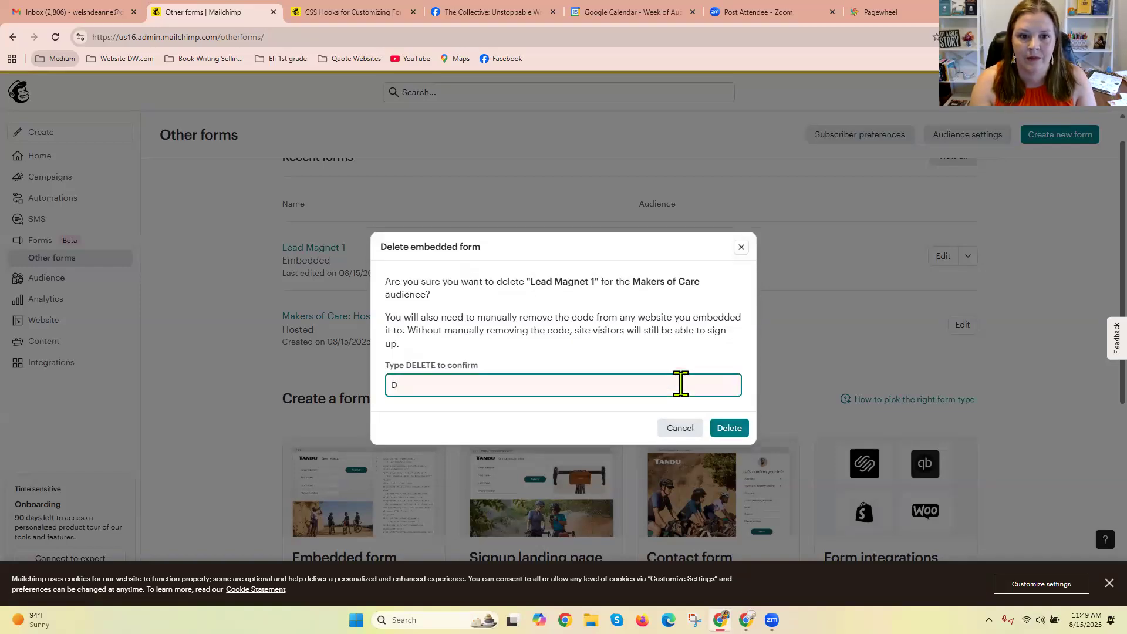
pyautogui.write('ELETE')
pyautogui.click(739, 429)
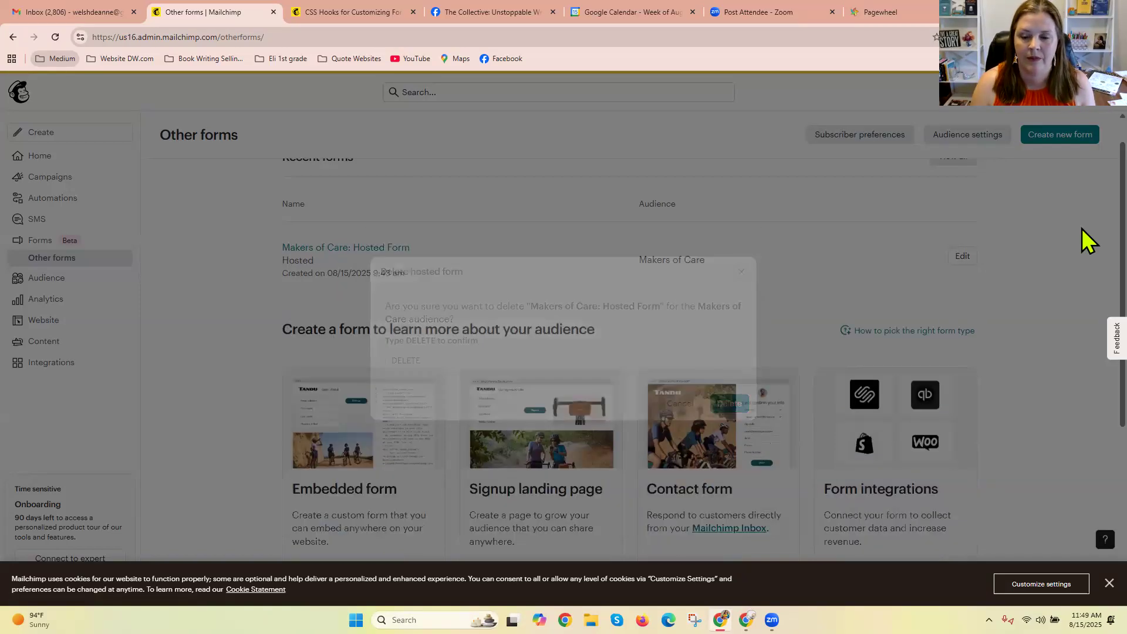
# Create a signup landing page named Lead Magnet 1, keep Makers of Care as its audience, and continue to the builder.
pyautogui.scroll(-3, 901, 369)
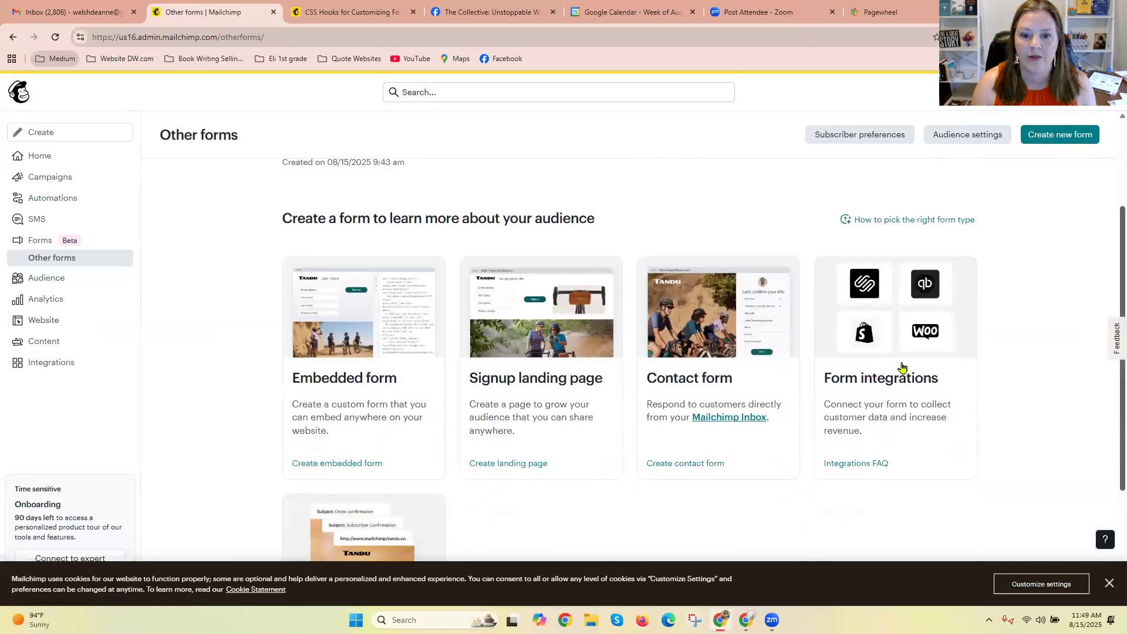
pyautogui.click(533, 383)
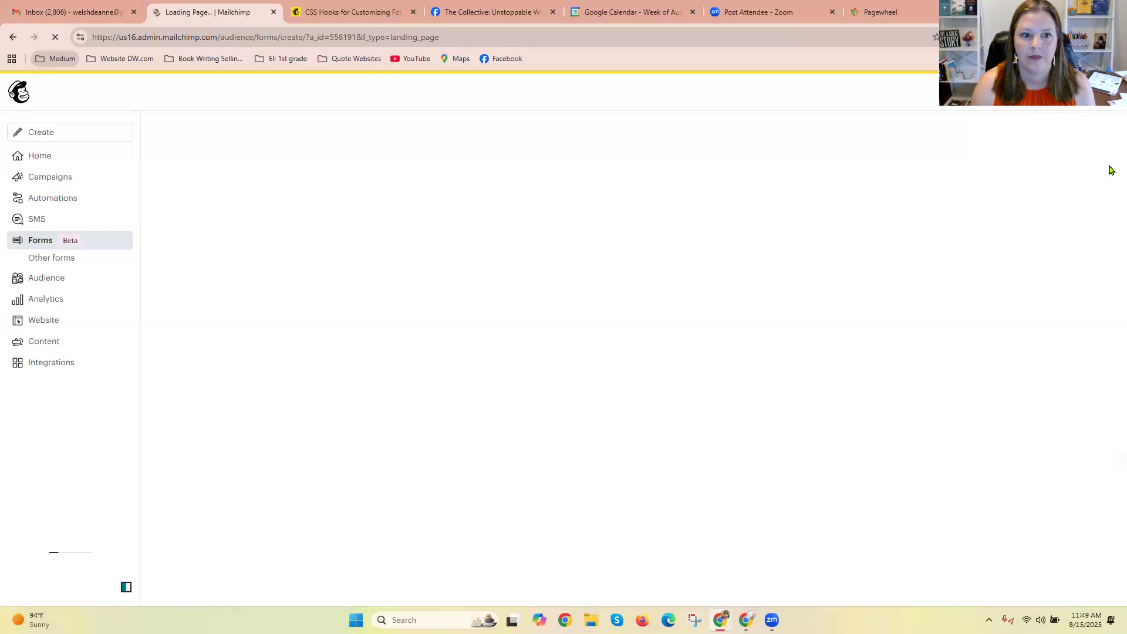
pyautogui.click(691, 214)
pyautogui.write('Lead ')
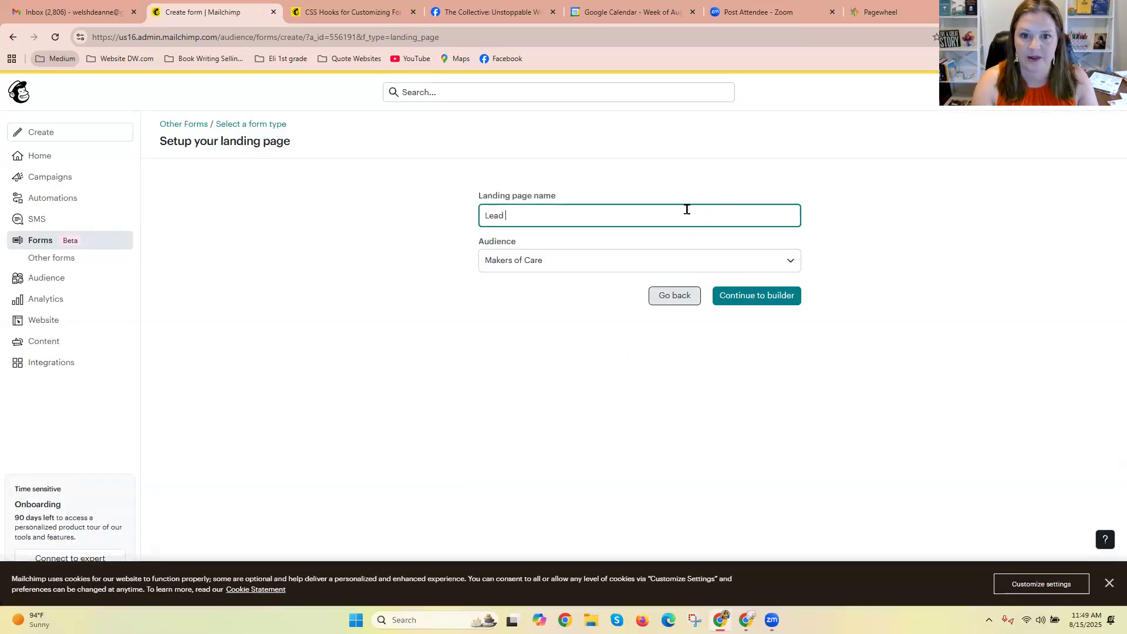
pyautogui.write('Magnet 1')
pyautogui.click(777, 296)
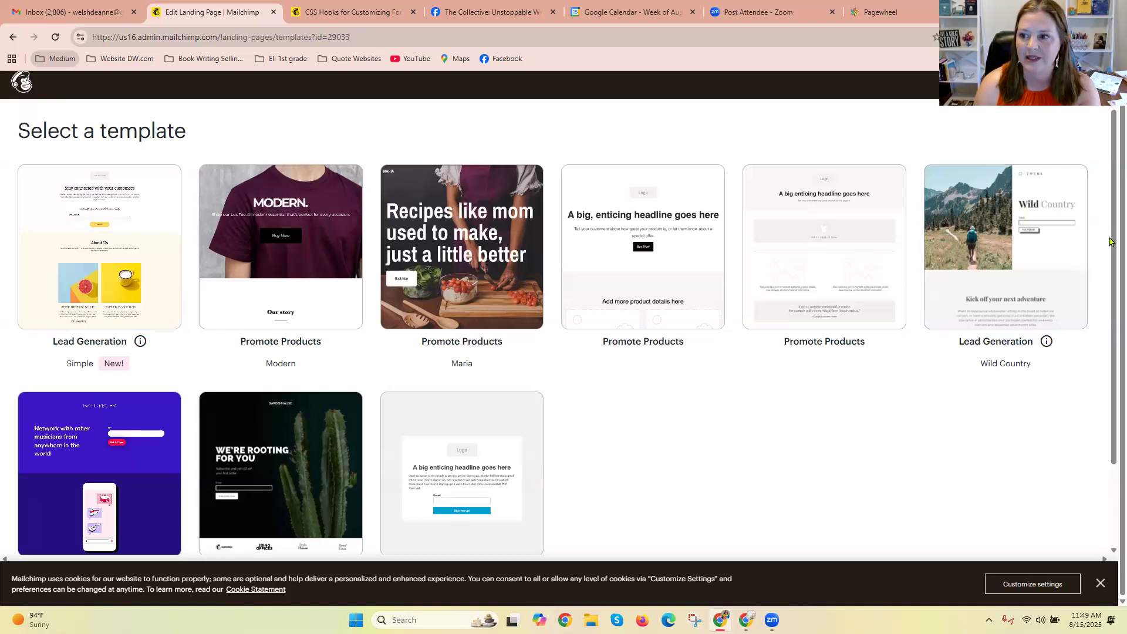
# Choose the Simple Lead Generation template for the landing page and accept the Shutterstock image terms.
pyautogui.moveTo(1111, 241)
pyautogui.mouseDown()
pyautogui.moveTo(1109, 320)
pyautogui.moveTo(1110, 237)
pyautogui.mouseUp()
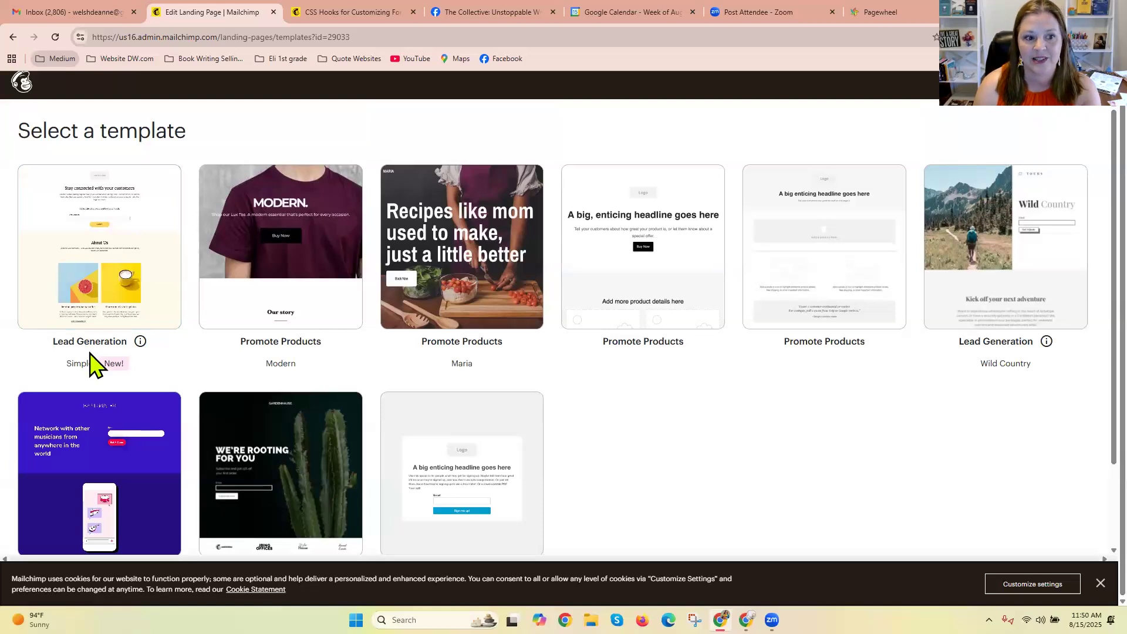
pyautogui.click(129, 230)
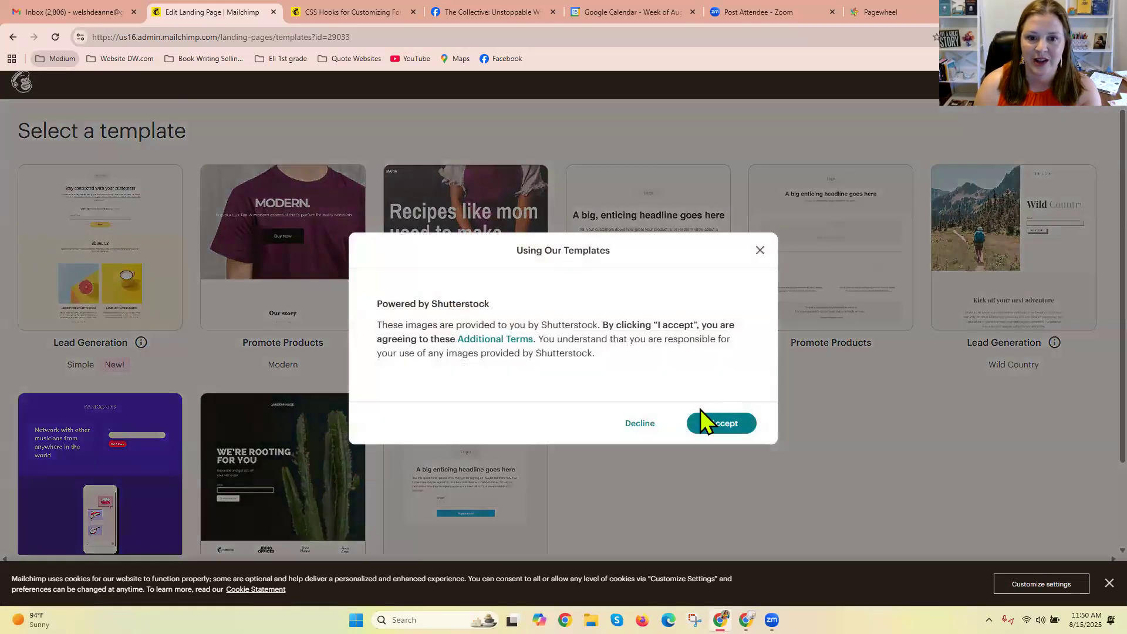
pyautogui.click(738, 430)
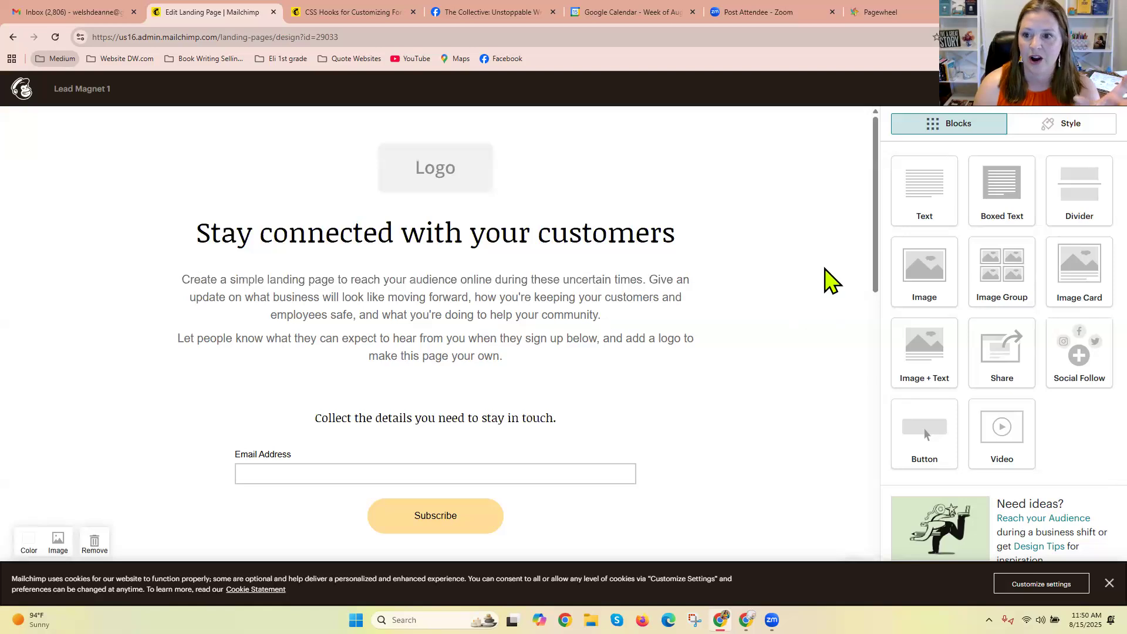
# Look over the template's sections and add an Image Group block directly below the "Stay connected with your customers" heading.
pyautogui.moveTo(876, 259); pyautogui.dragTo(882, 367)
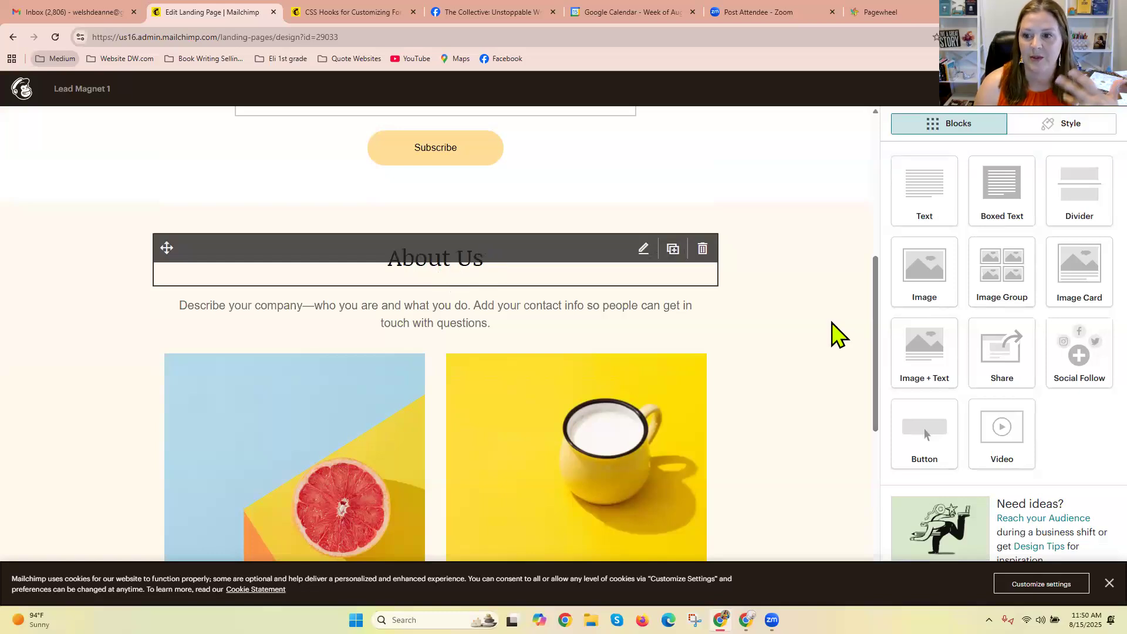
pyautogui.moveTo(875, 338); pyautogui.dragTo(892, 512)
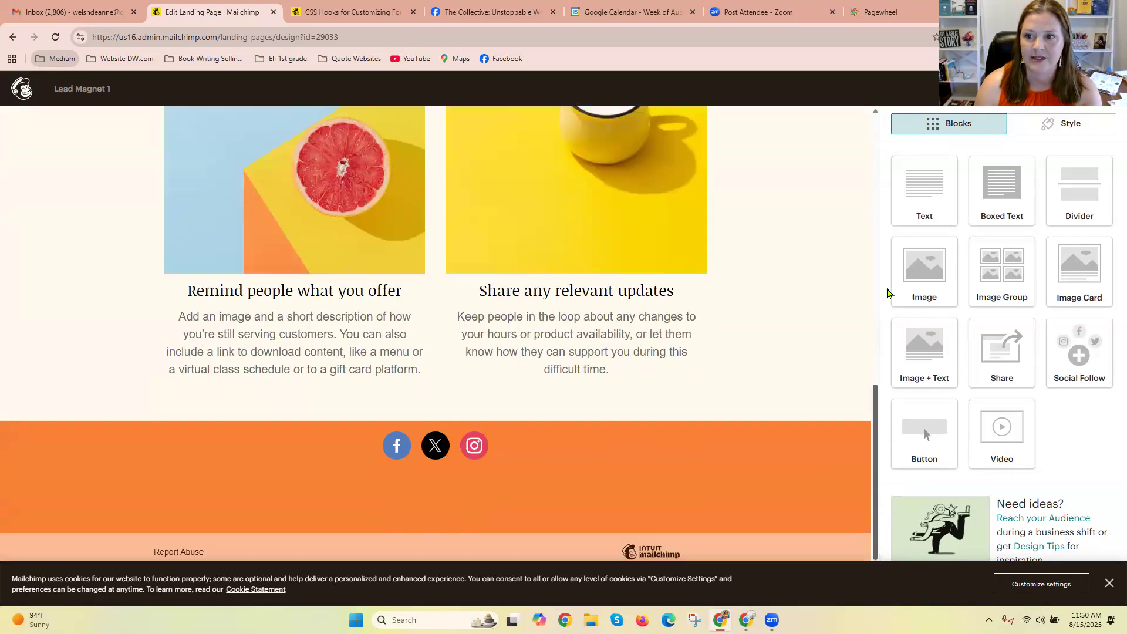
pyautogui.moveTo(888, 292); pyautogui.dragTo(886, 169)
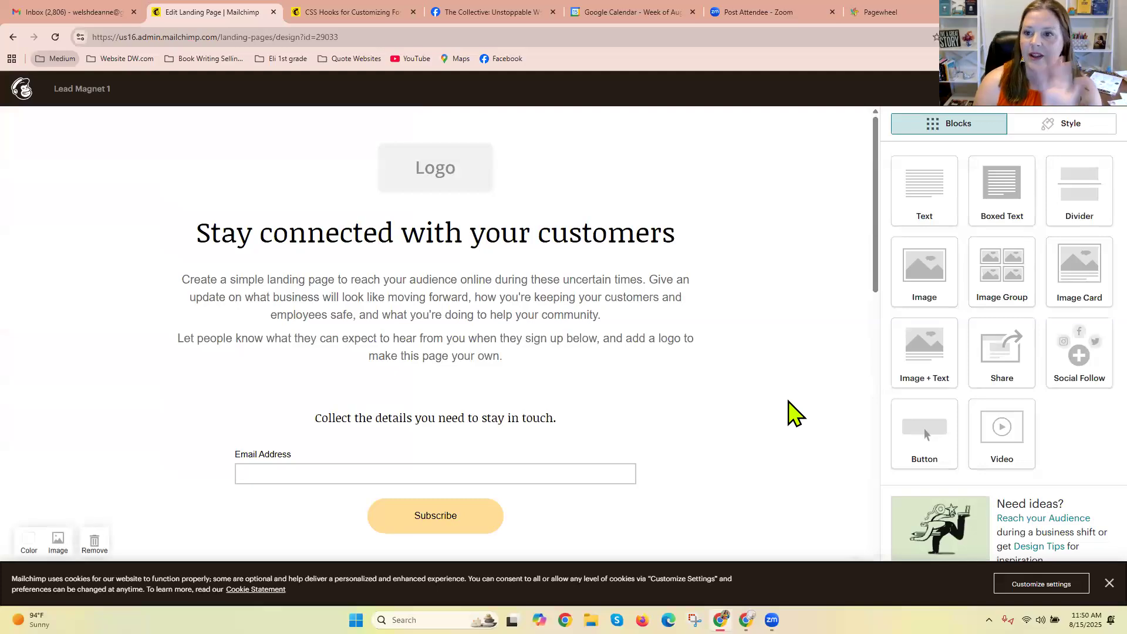
pyautogui.moveTo(998, 294); pyautogui.dragTo(643, 305)
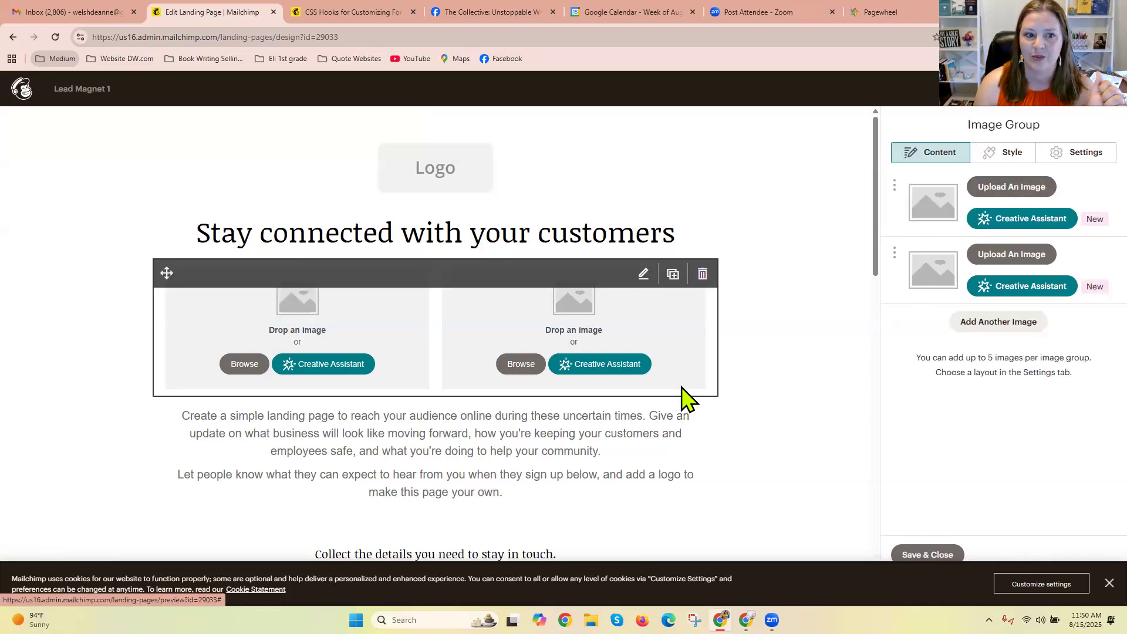
# Preview the landing page in desktop and mobile views, and return to the design editor.
pyautogui.click(1093, 104)
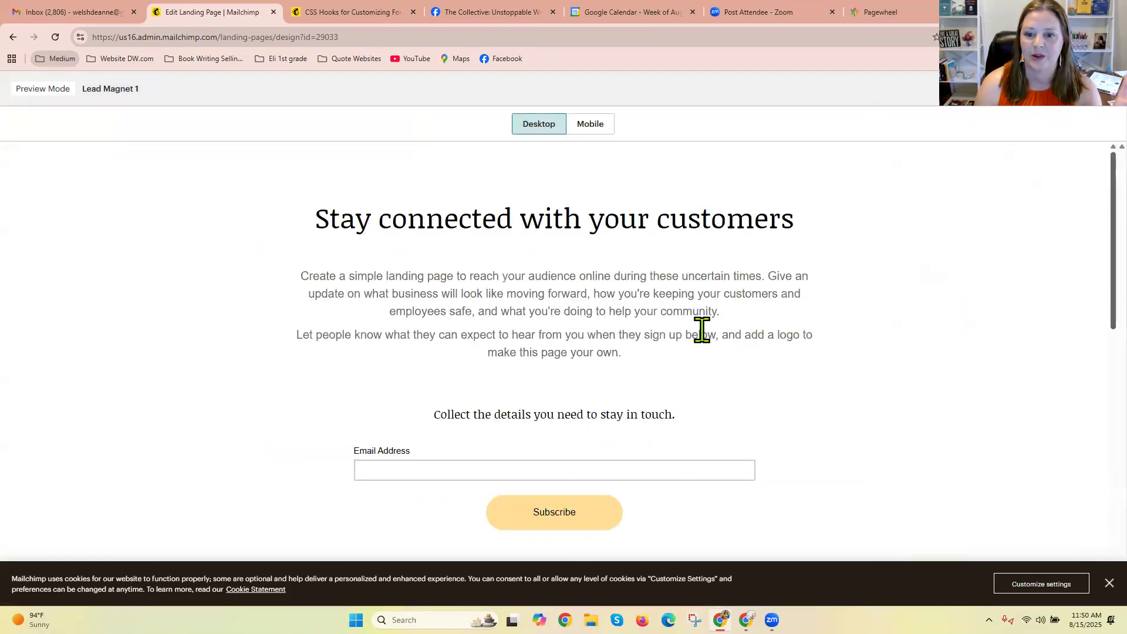
pyautogui.click(590, 124)
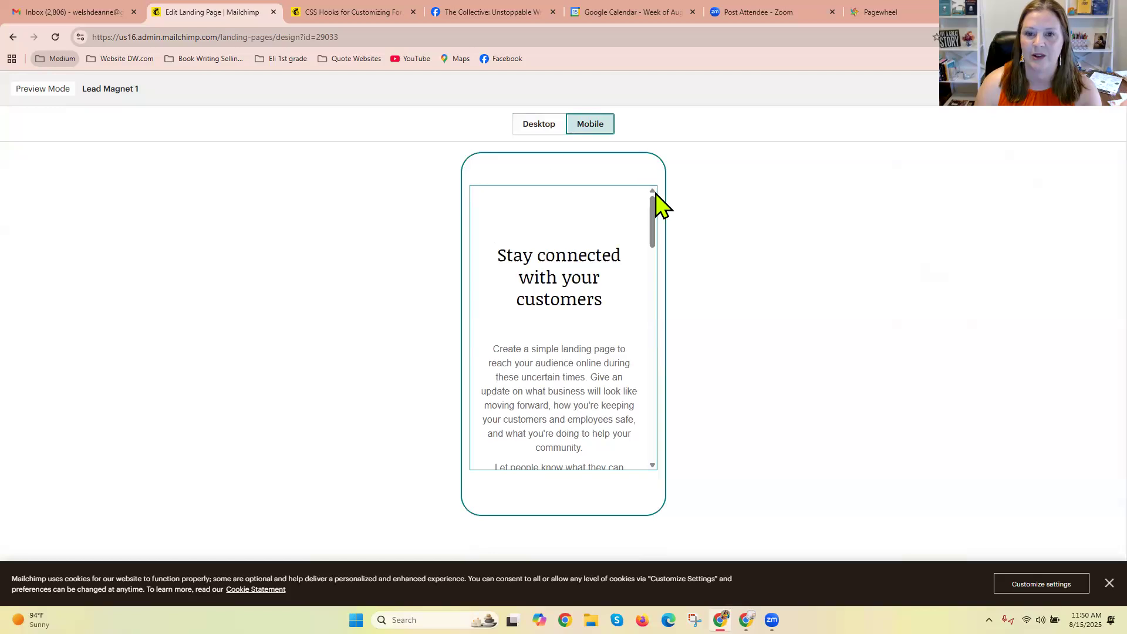
pyautogui.click(536, 124)
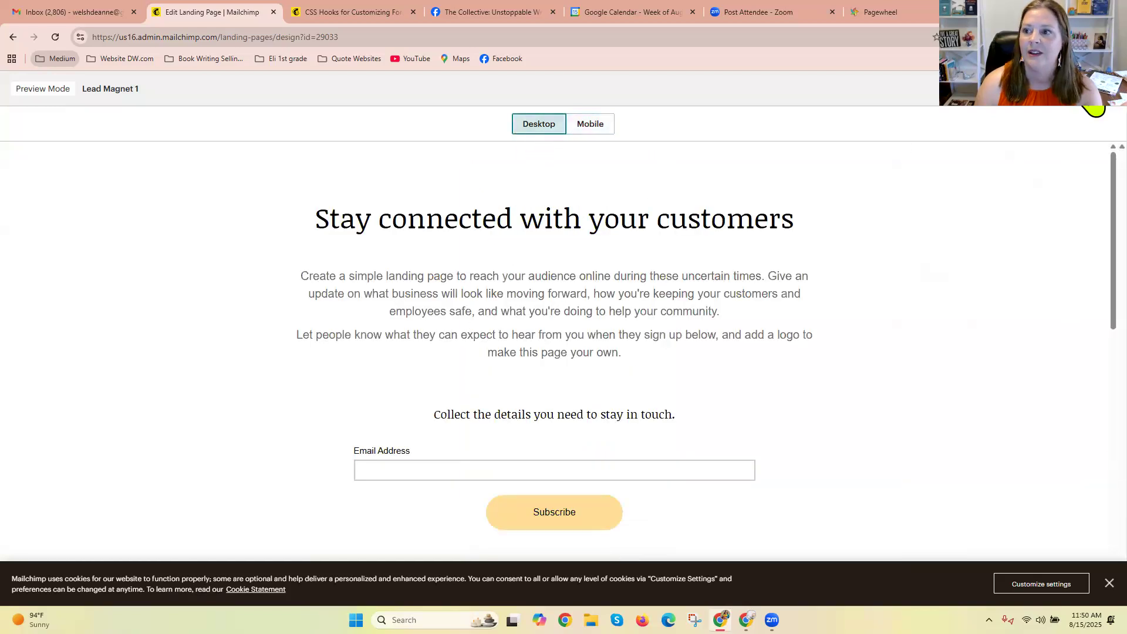
pyautogui.click(1096, 107)
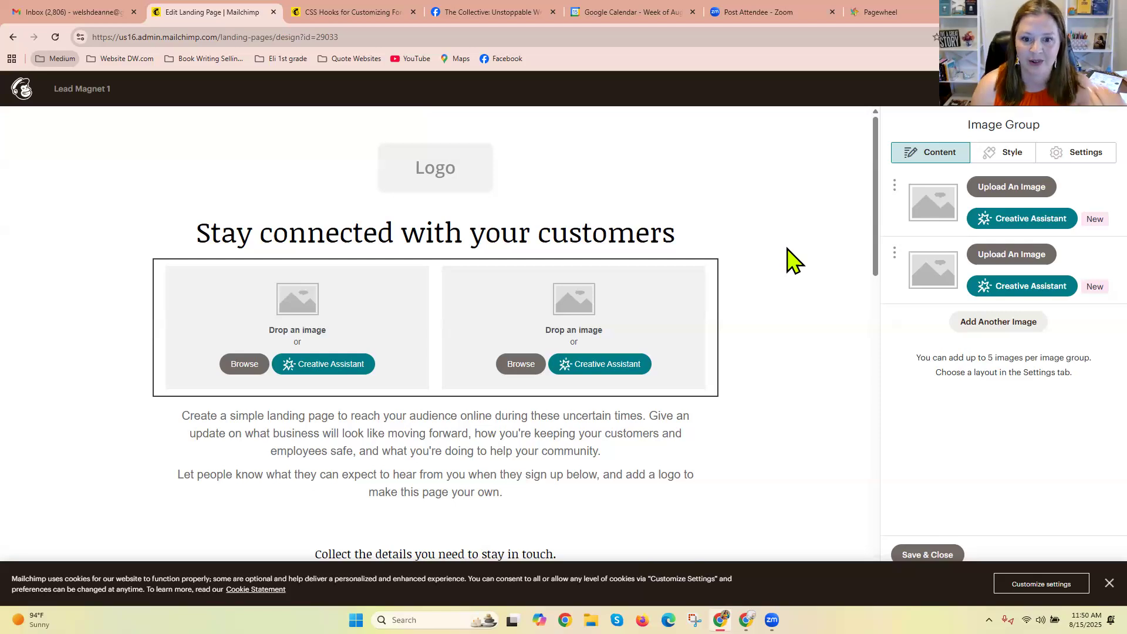
# Save and close the Image Group block, and dismiss the cookie notice.
pyautogui.moveTo(877, 272)
pyautogui.mouseDown()
pyautogui.moveTo(889, 439)
pyautogui.moveTo(876, 252)
pyautogui.mouseUp()
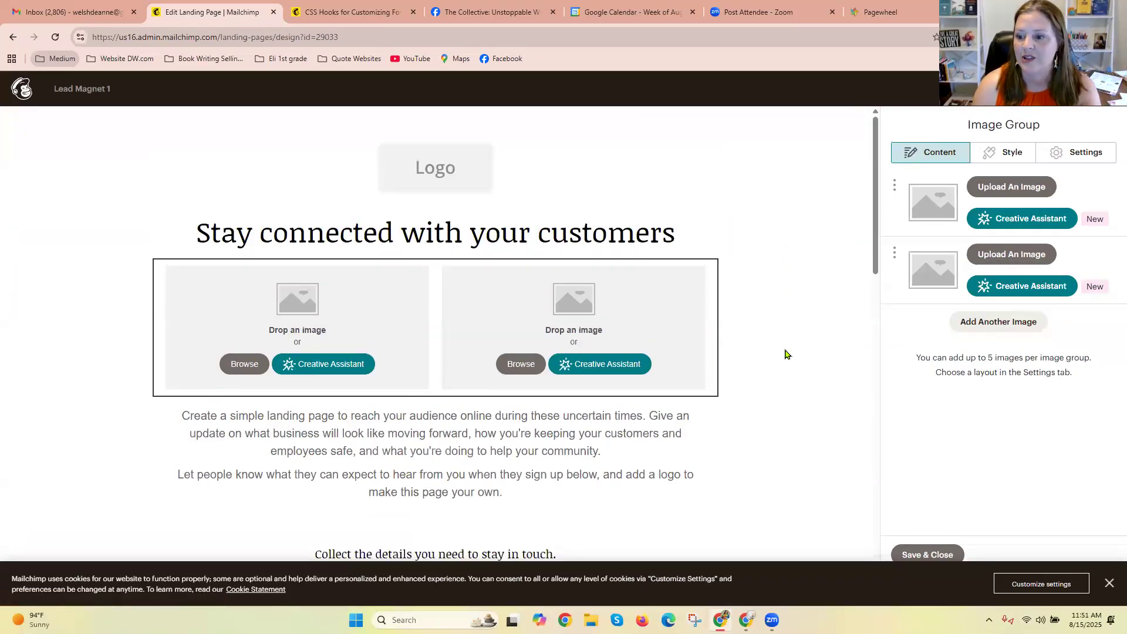
pyautogui.click(916, 557)
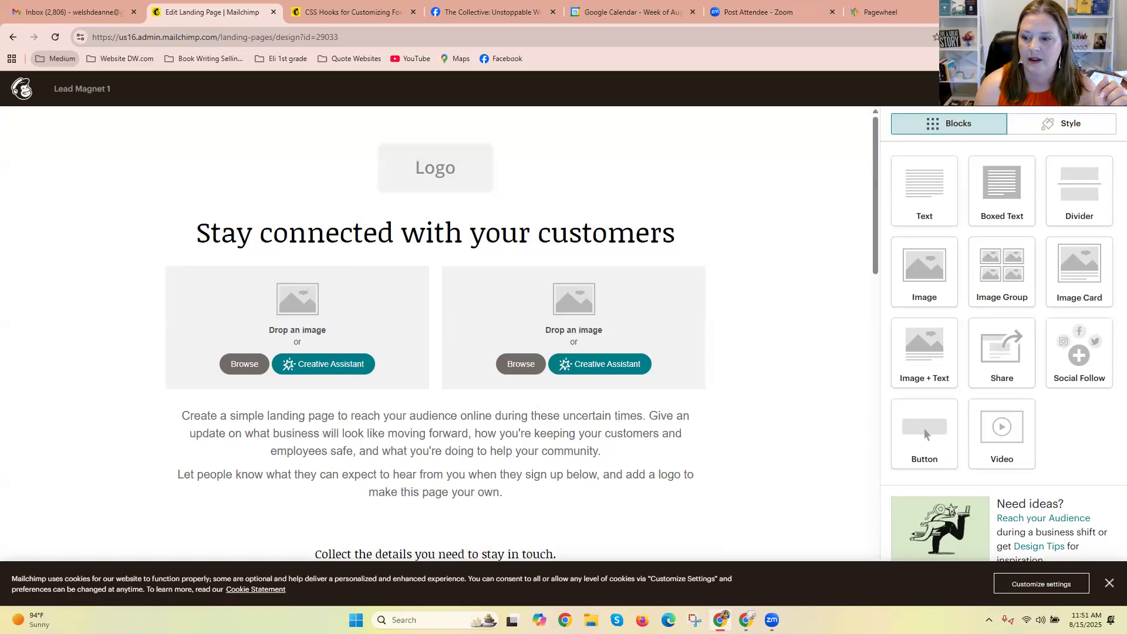
pyautogui.click(1093, 582)
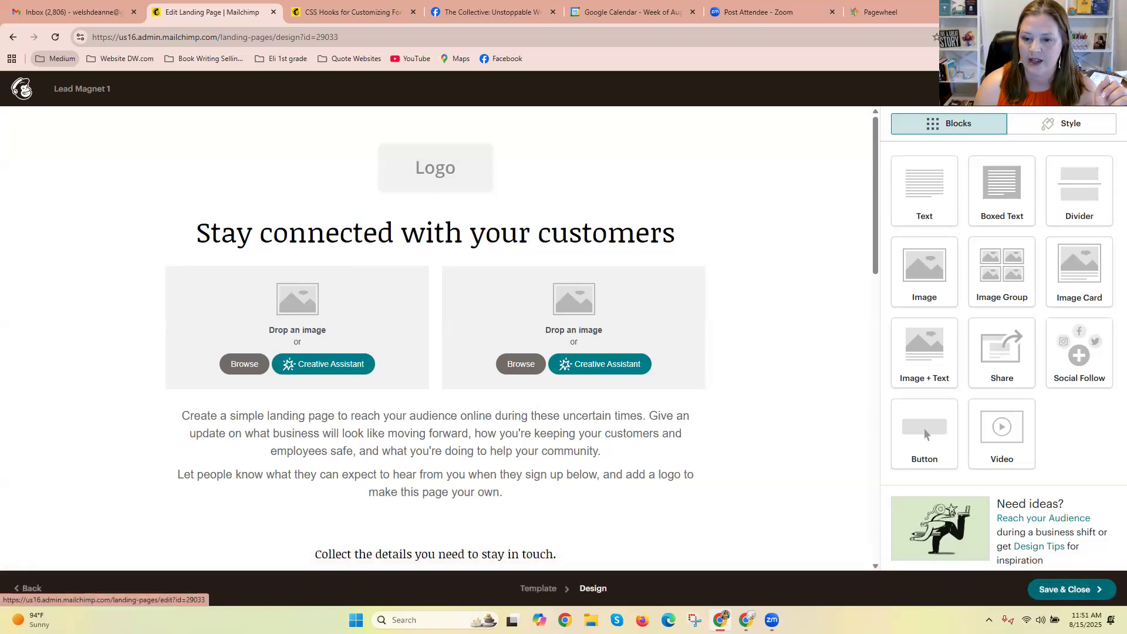
# Save and close the Lead Magnet 1 landing page design, copy the page's URL, and publish the page.
pyautogui.click(1078, 589)
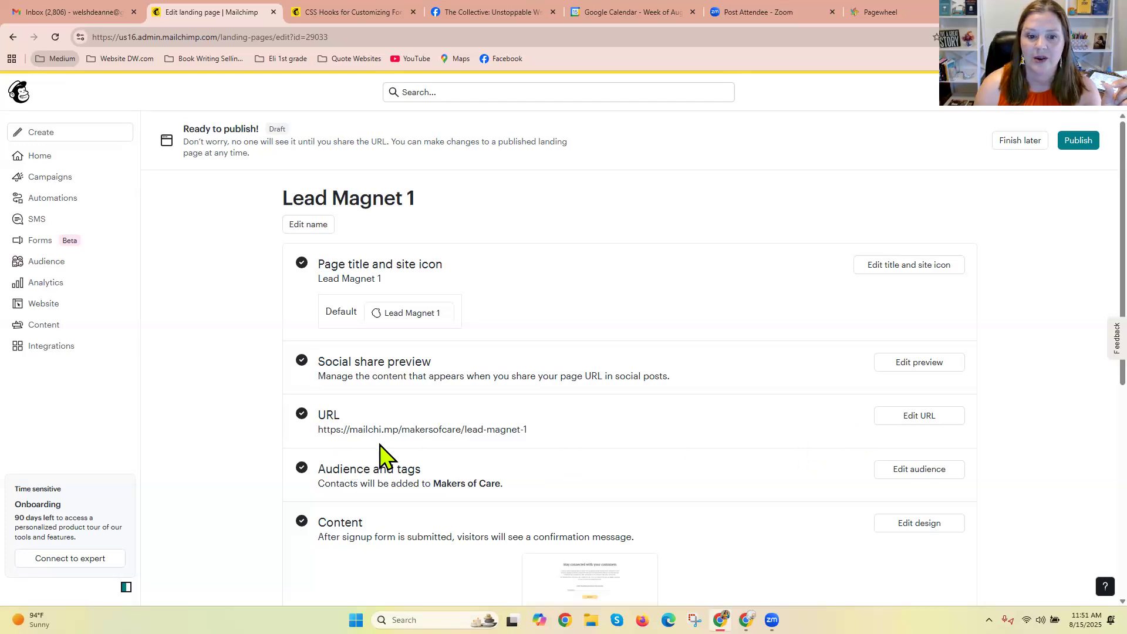
pyautogui.scroll(-2, 498, 320)
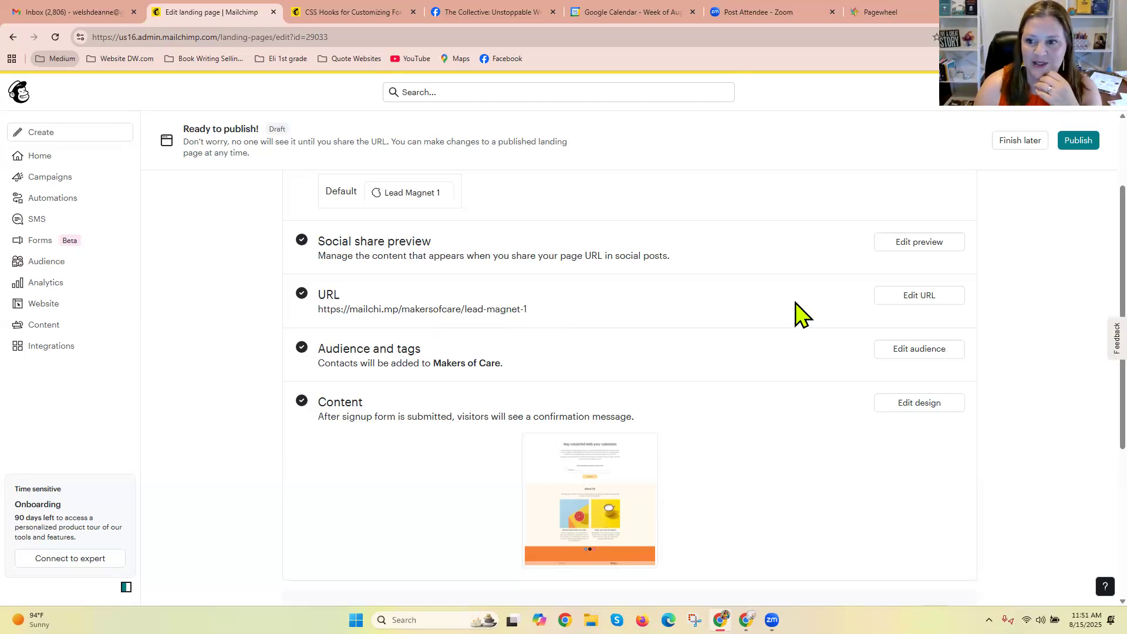
pyautogui.moveTo(527, 309); pyautogui.dragTo(315, 313)
pyautogui.hotkey('ctrl', 'c')
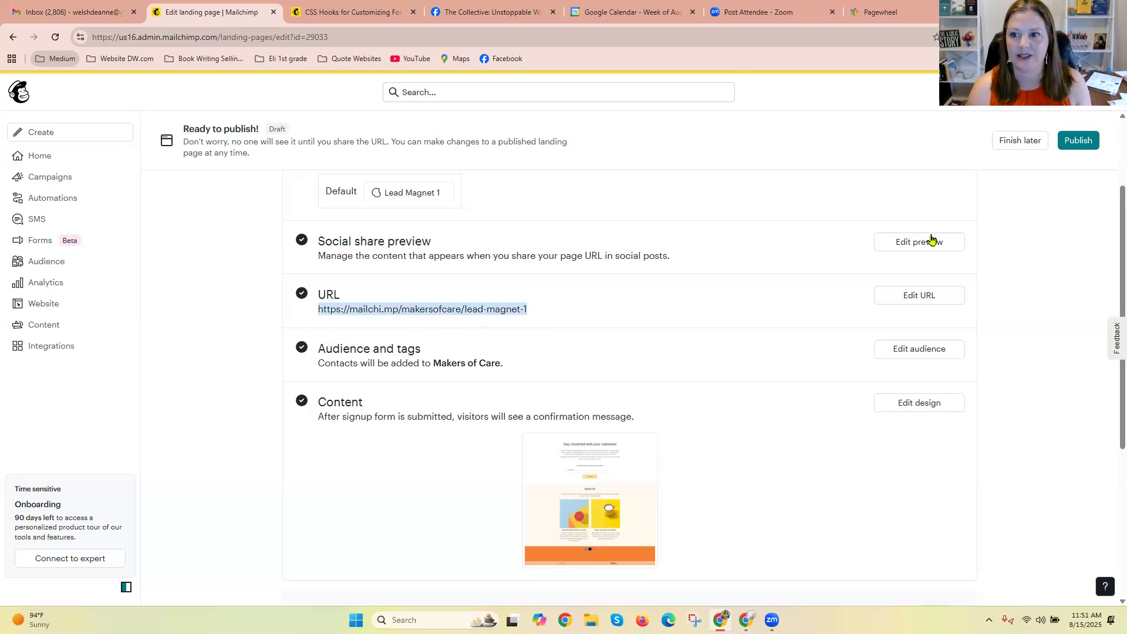
pyautogui.click(1087, 144)
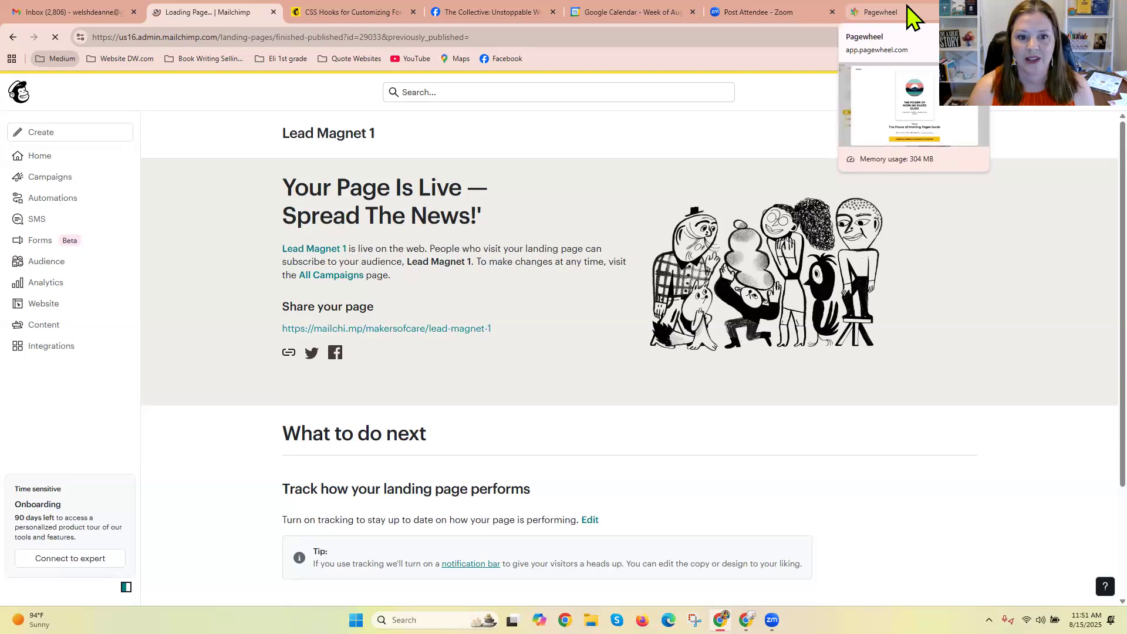
# Open the copied landing page URL in place of the Pagewheel page and look through the published page.
pyautogui.click(881, 12)
pyautogui.click(513, 37)
pyautogui.hotkey('ctrl', 'v')
pyautogui.press('Return')
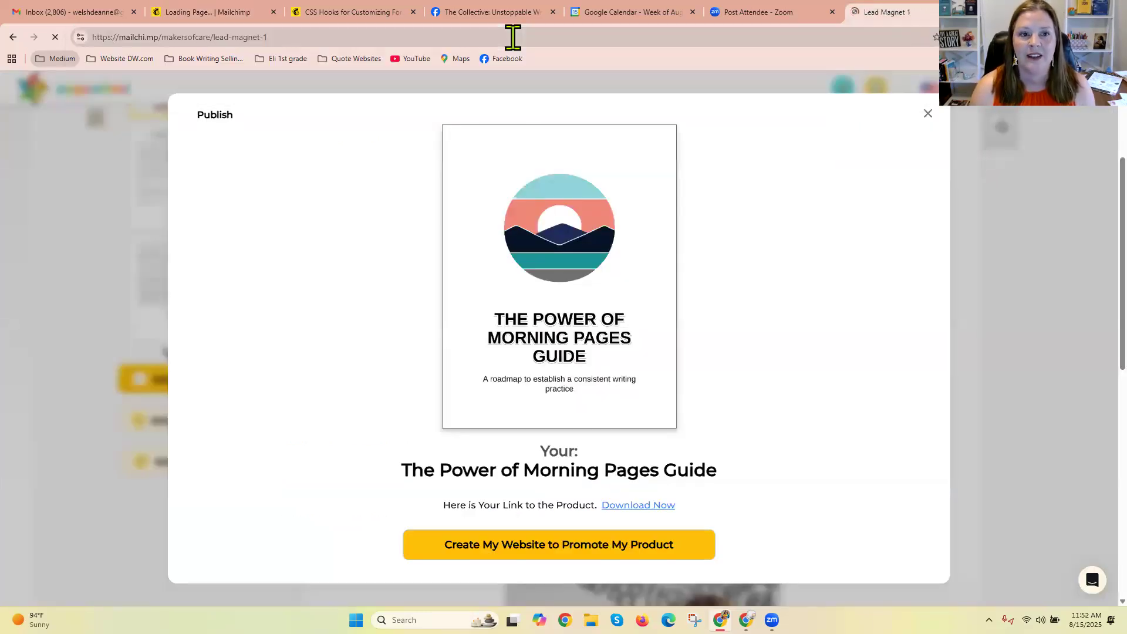
pyautogui.scroll(-4, 1086, 282)
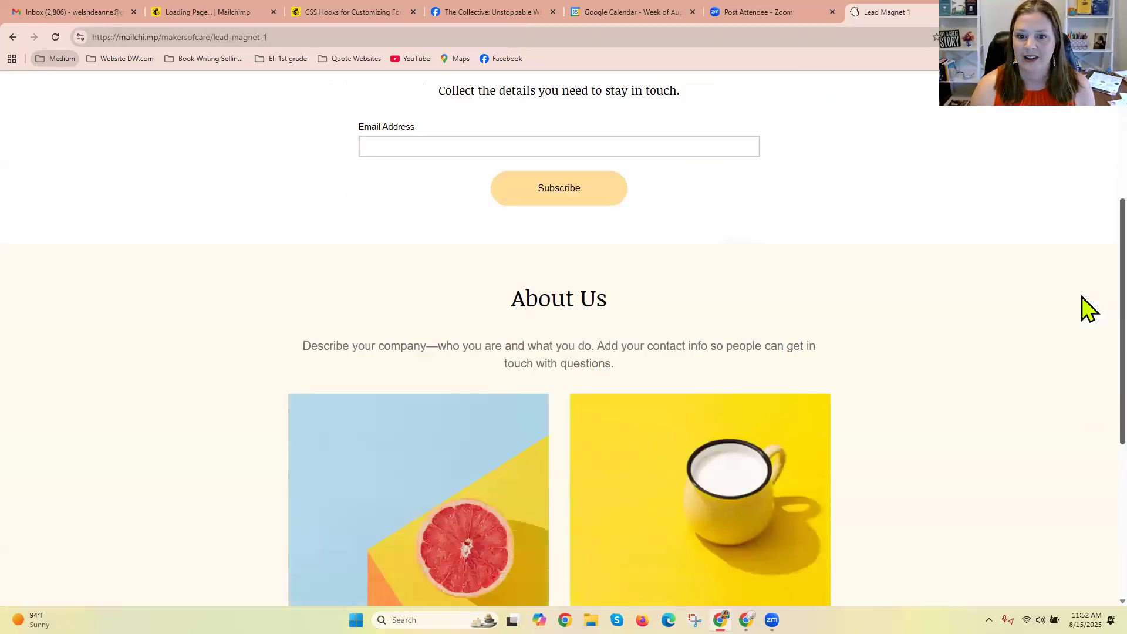
pyautogui.scroll(-1, 1082, 297)
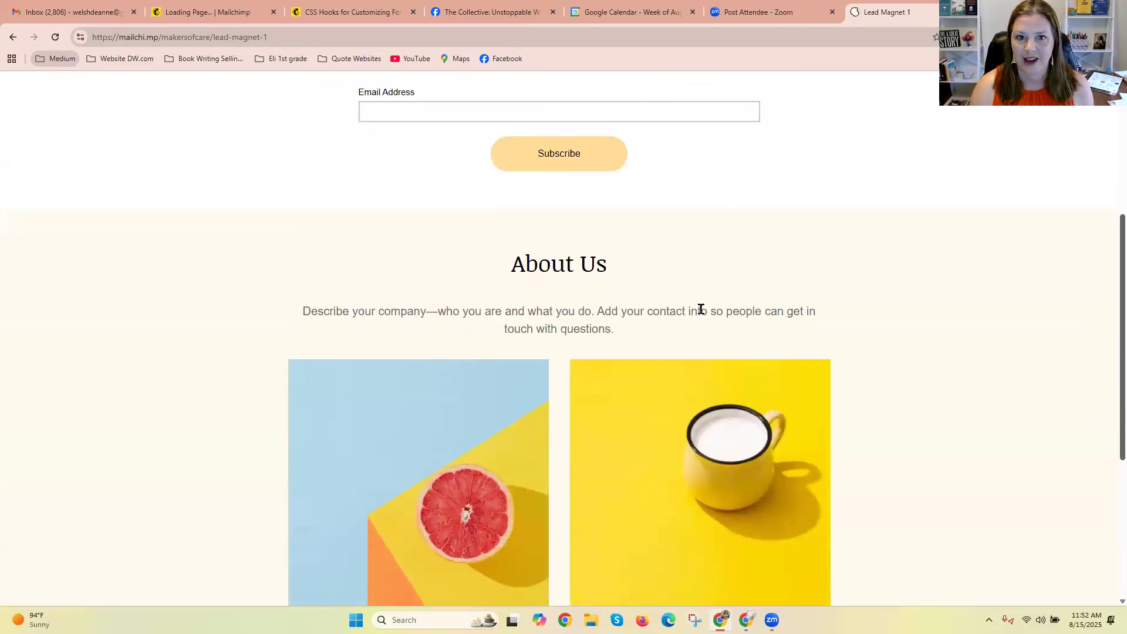
# Switch back to Mailchimp, review the suggestions for the published page, and look over the recommended and popular automation flow templates.
pyautogui.click(234, 15)
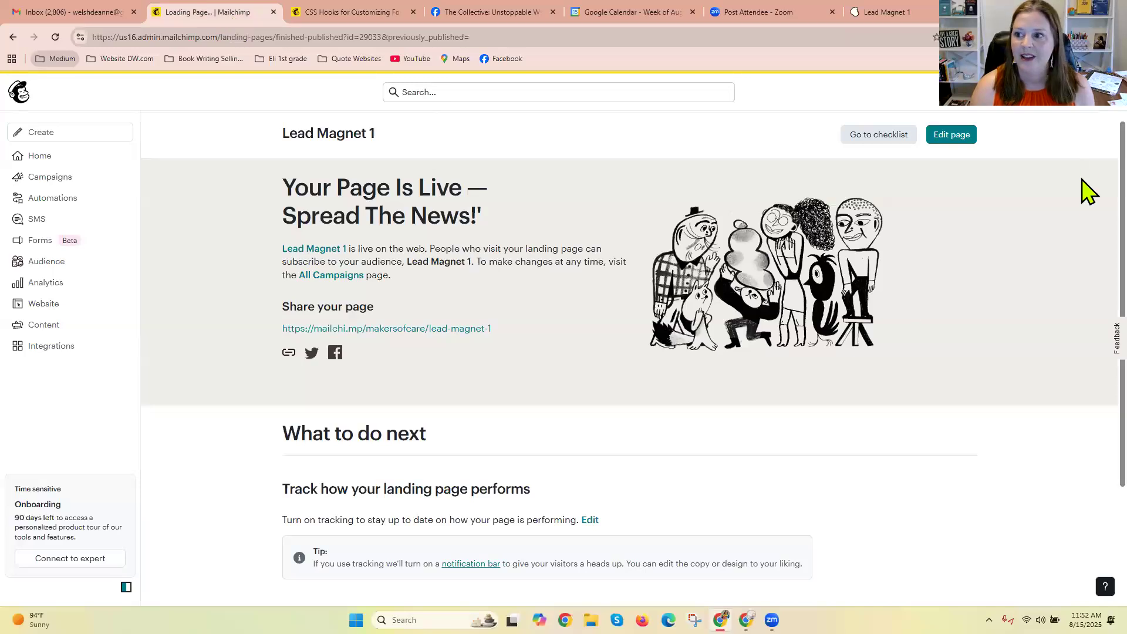
pyautogui.scroll(-2, 1086, 213)
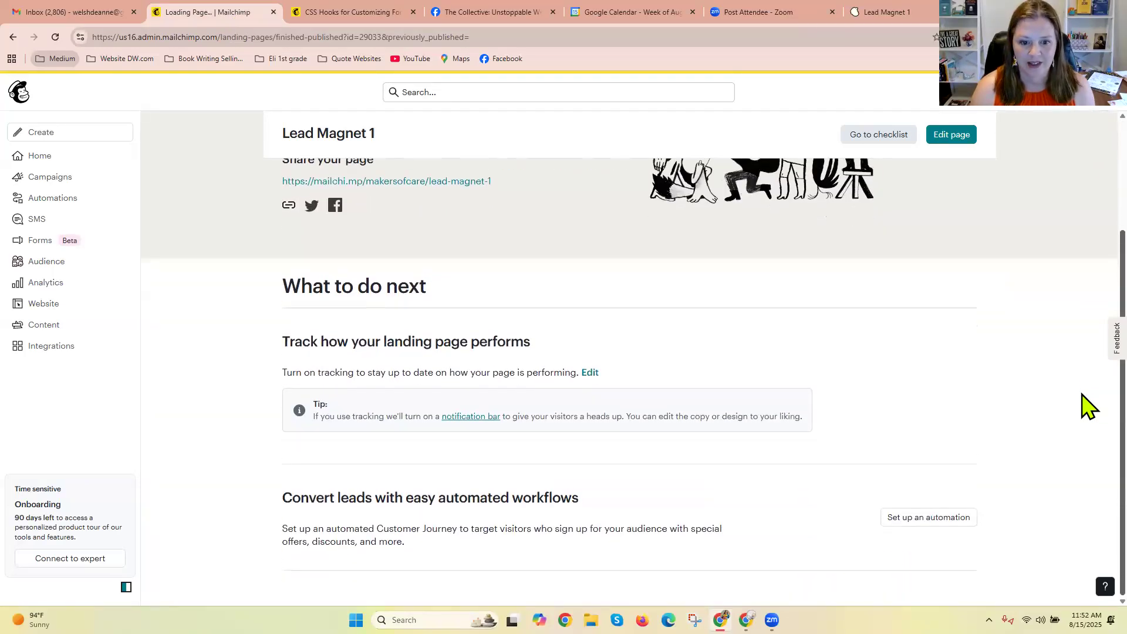
pyautogui.scroll(3, 1090, 235)
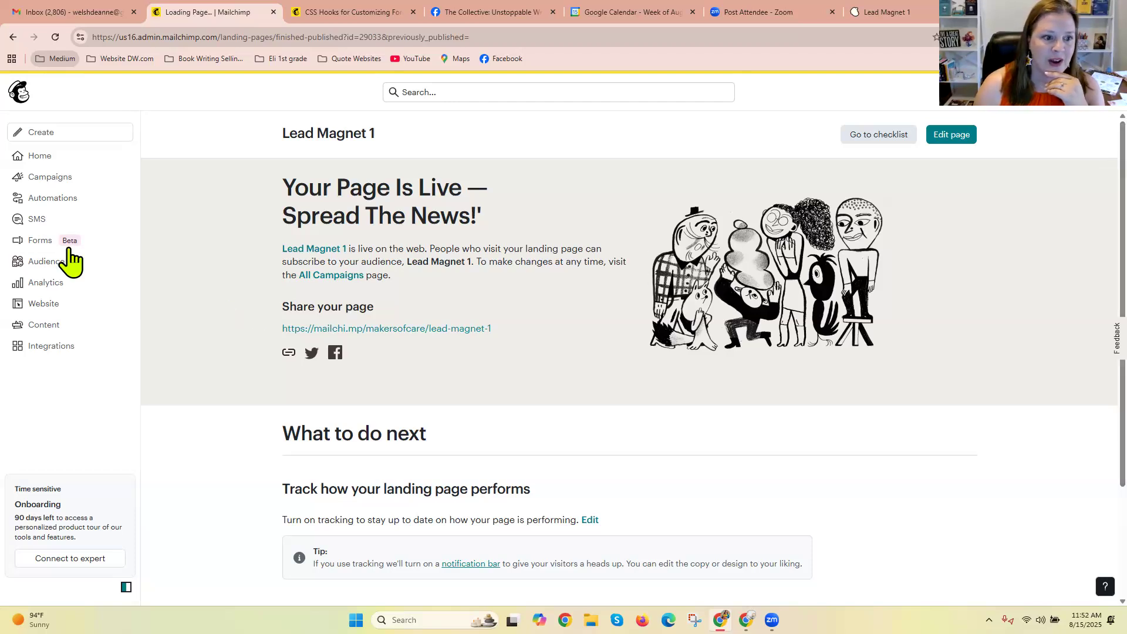
pyautogui.click(69, 202)
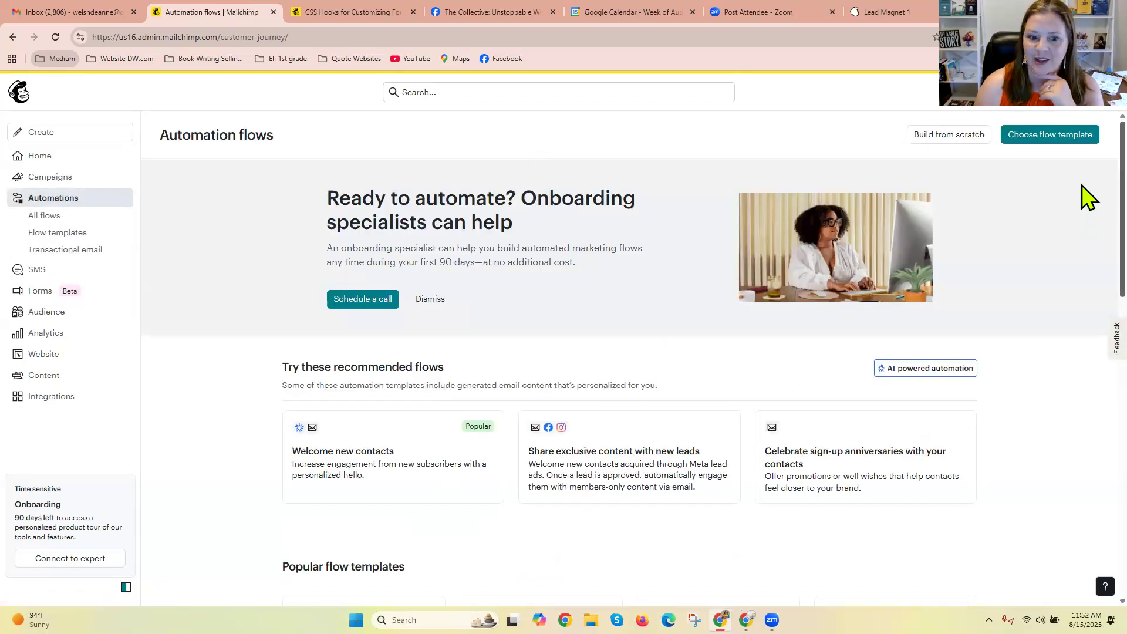
pyautogui.scroll(-4, 1089, 205)
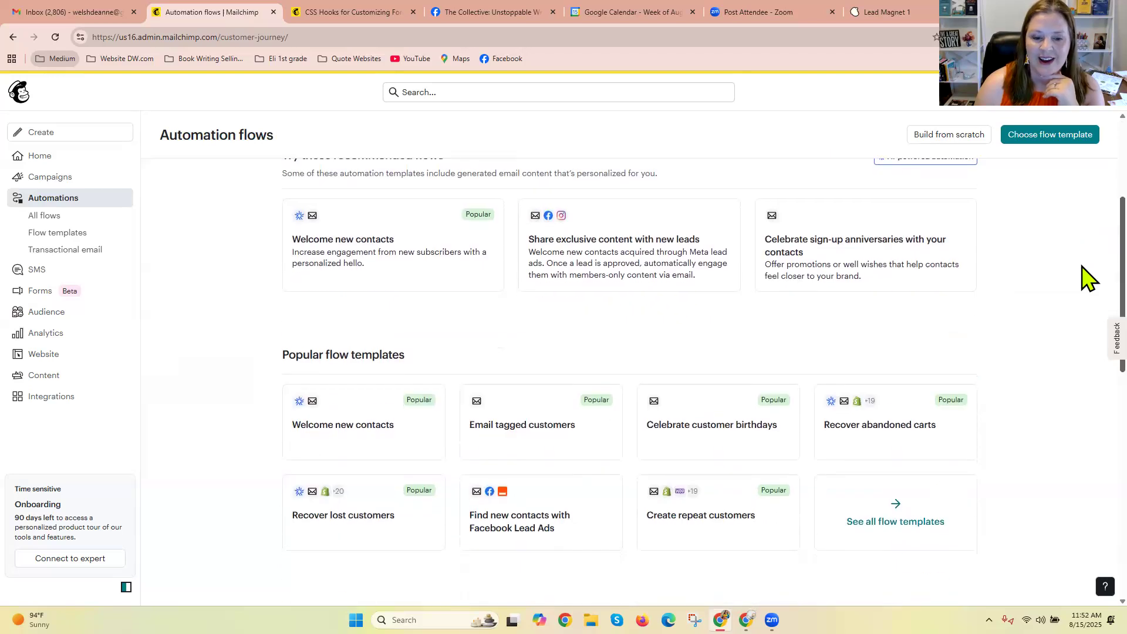
pyautogui.scroll(-2, 1089, 317)
pyautogui.scroll(3, 1089, 247)
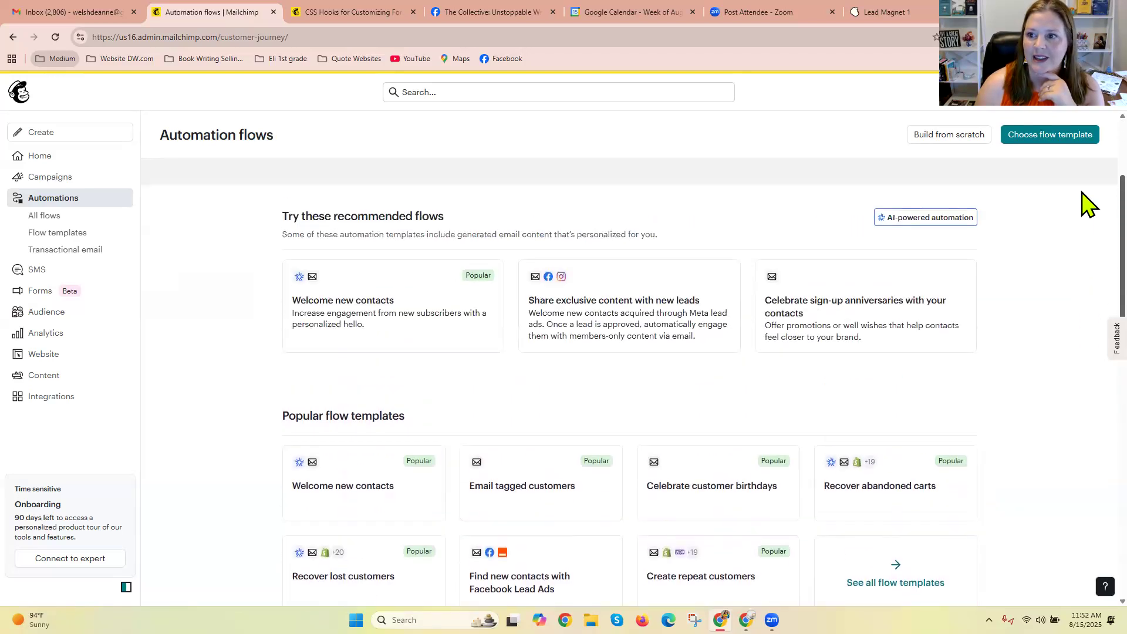
pyautogui.scroll(3, 1089, 204)
# Build an automation flow from scratch named Lead Magnet 2 Flow, with Signs up for Email as its trigger.
pyautogui.click(950, 136)
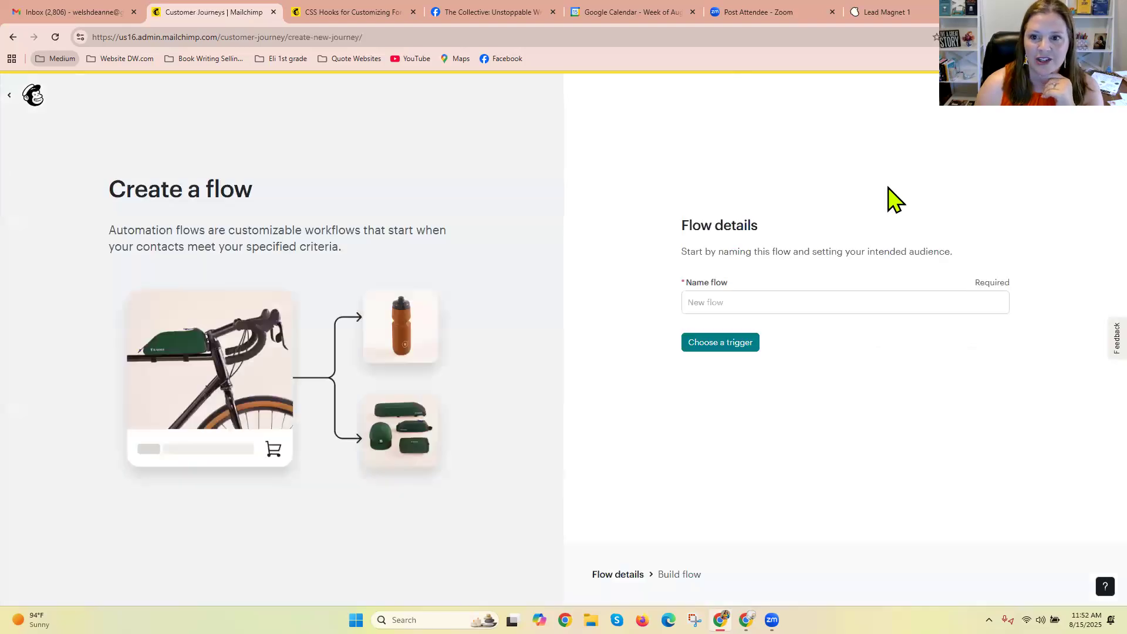
pyautogui.click(760, 304)
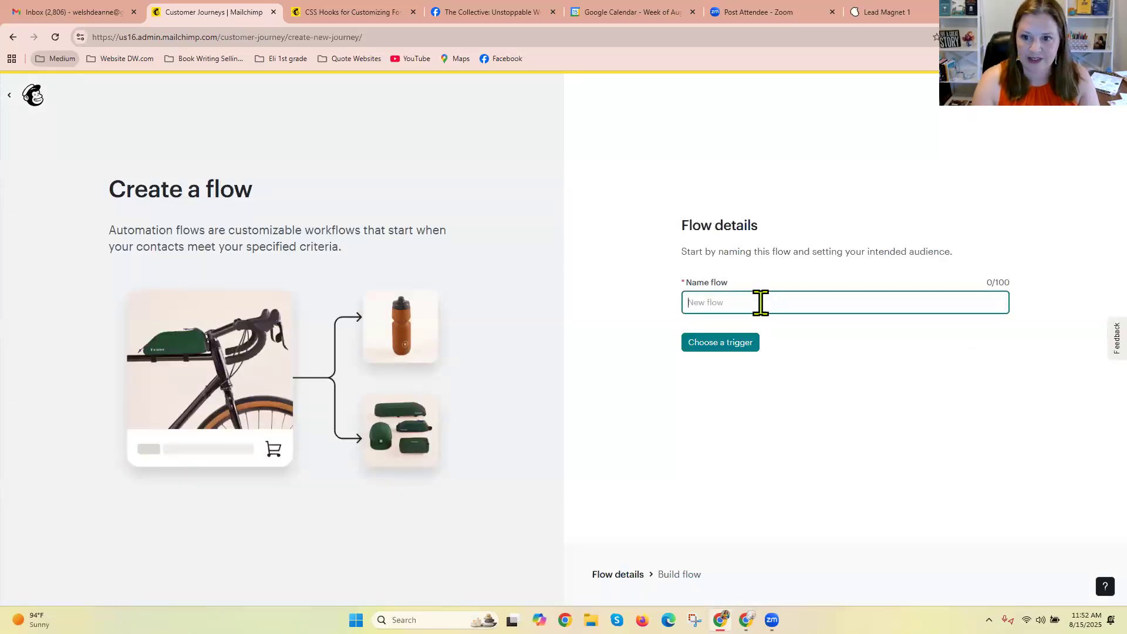
pyautogui.write('Lead Magnet 2 Flow')
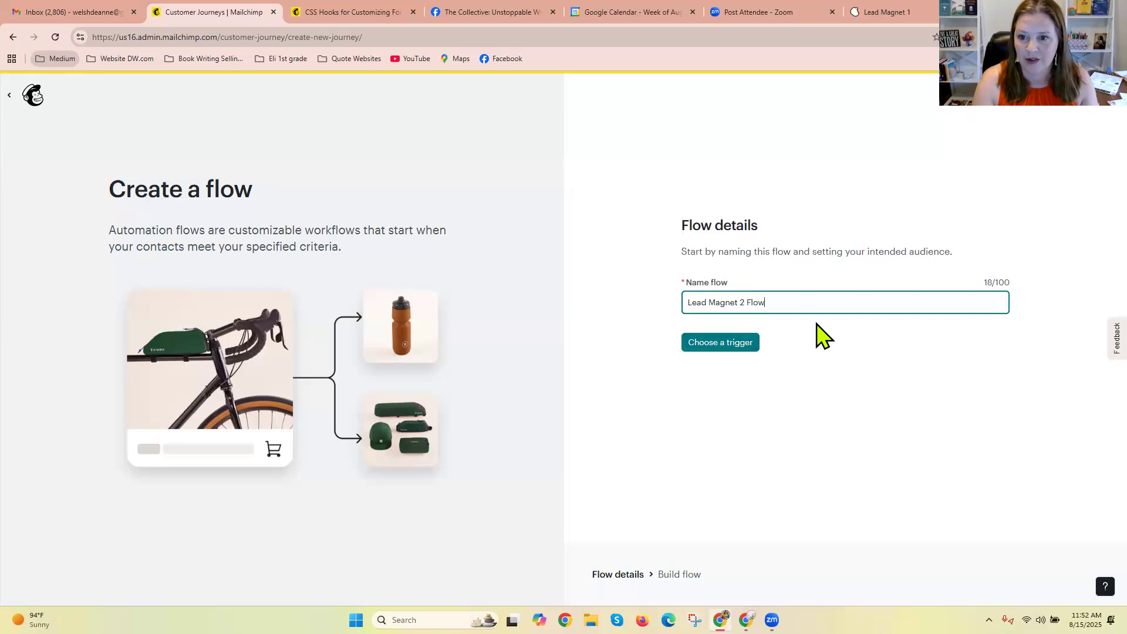
pyautogui.click(727, 346)
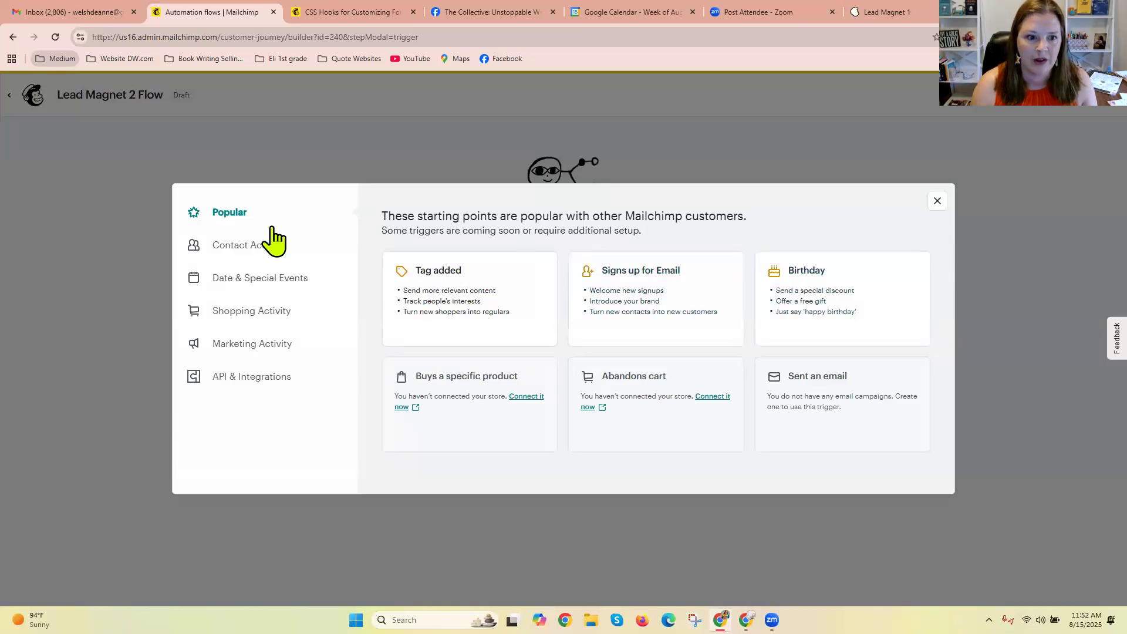
pyautogui.click(715, 327)
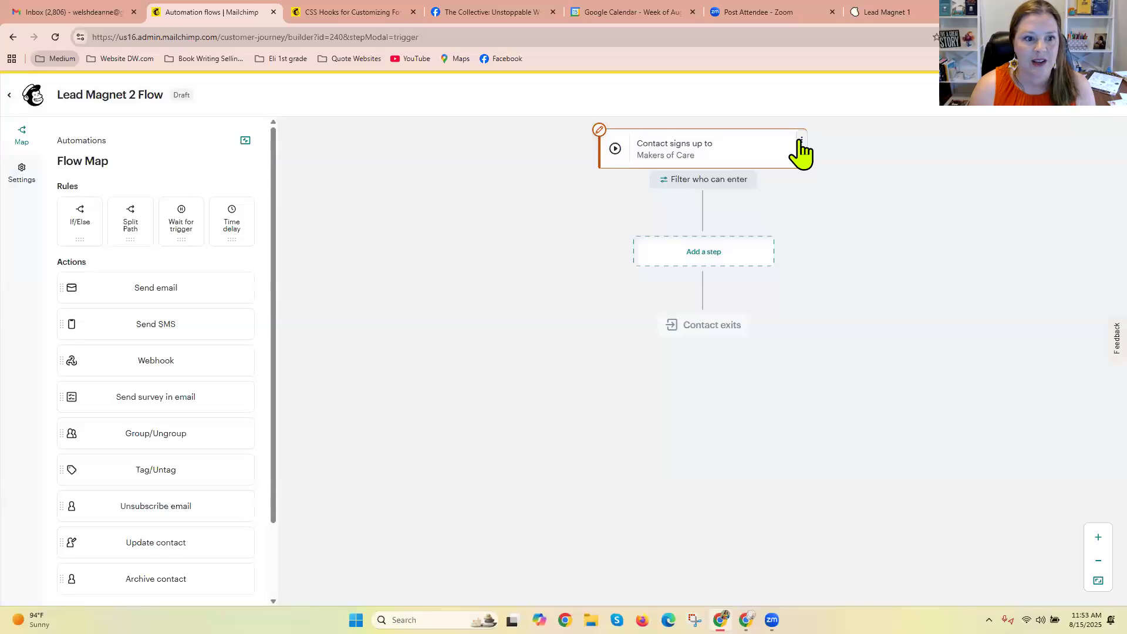
# Open the flow's signup trigger for changing and examine the Contact Activity, Date & Special Events and Shopping Activity triggers.
pyautogui.click(801, 140)
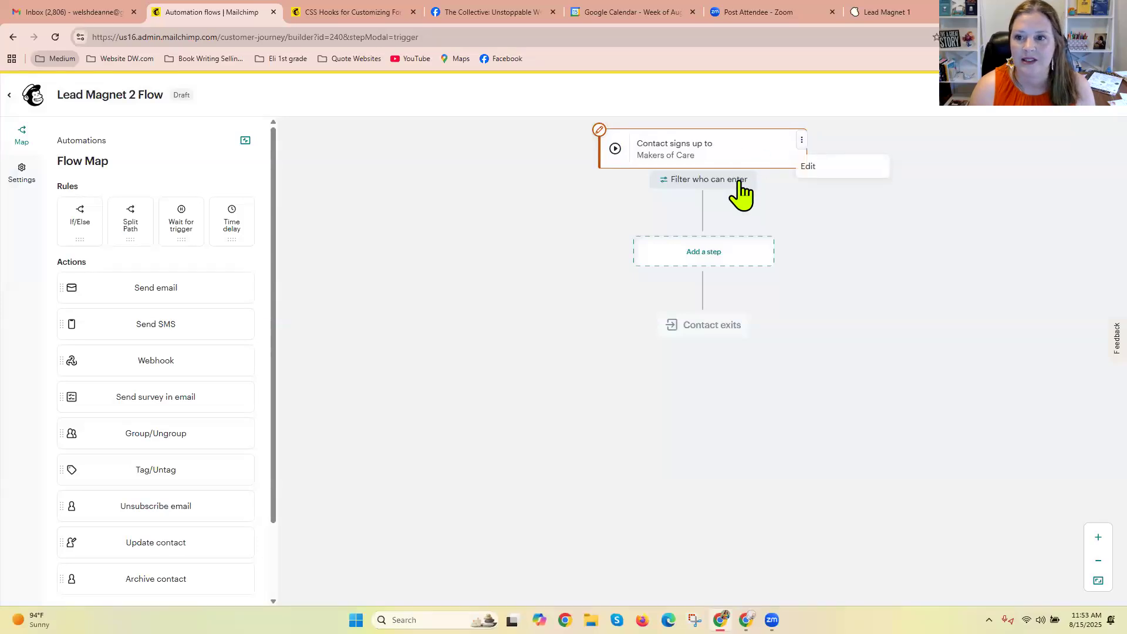
pyautogui.click(809, 169)
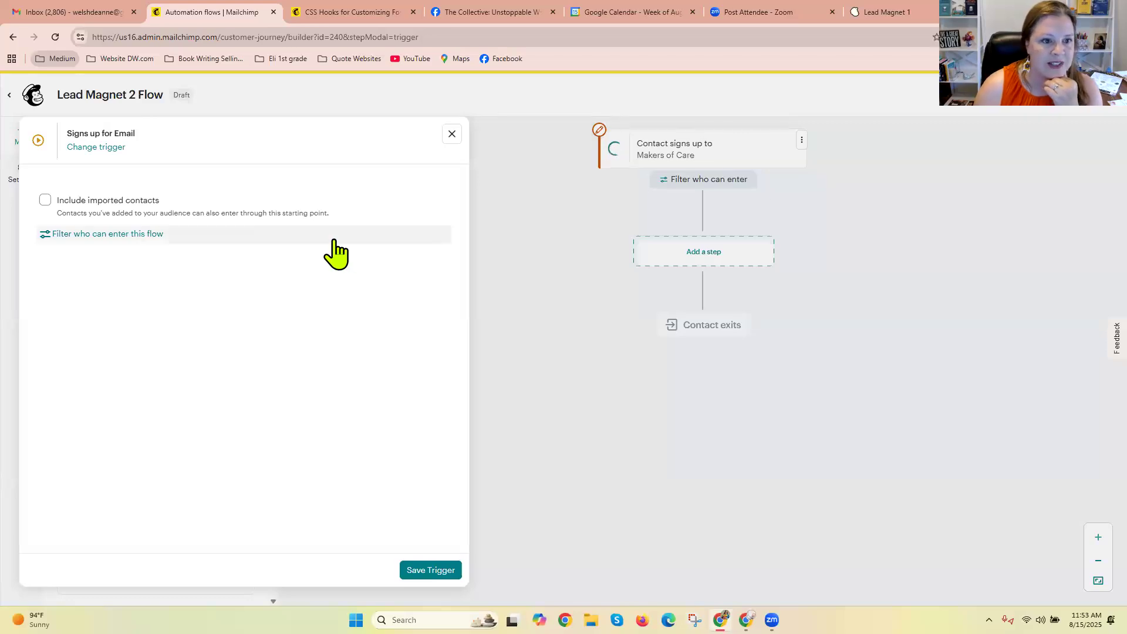
pyautogui.click(112, 148)
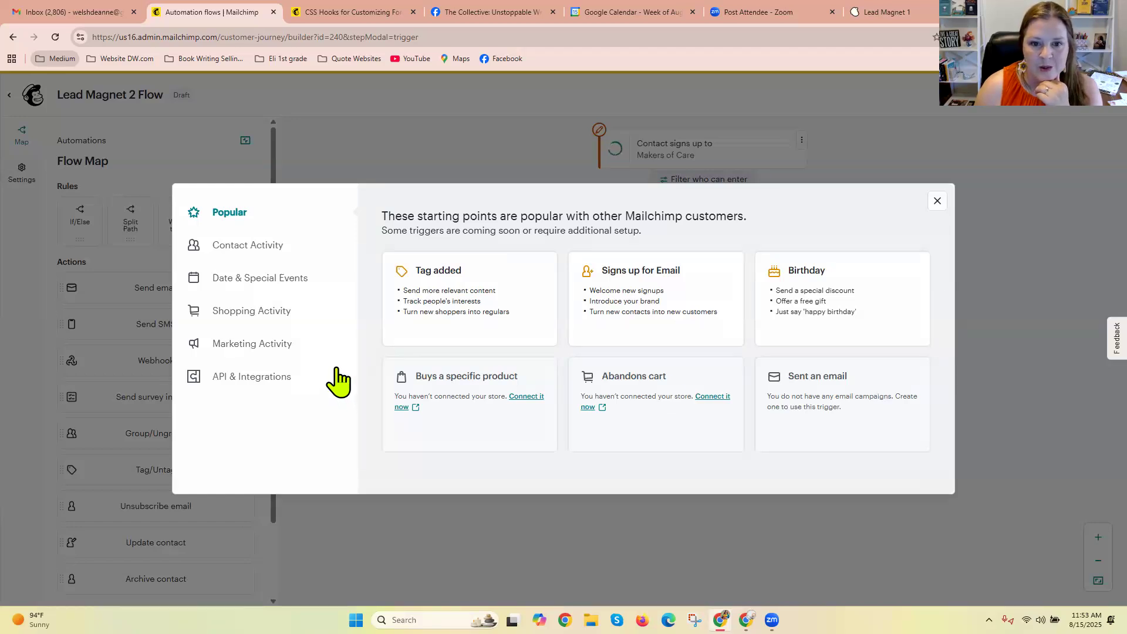
pyautogui.click(281, 247)
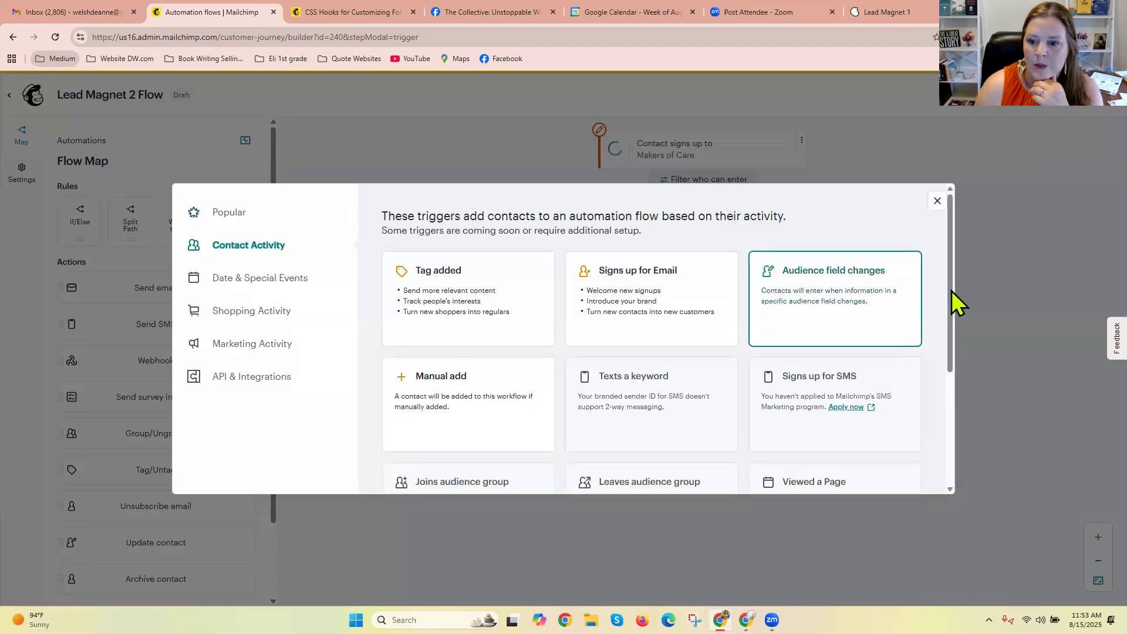
pyautogui.moveTo(949, 288)
pyautogui.mouseDown()
pyautogui.moveTo(951, 403)
pyautogui.moveTo(953, 282)
pyautogui.mouseUp()
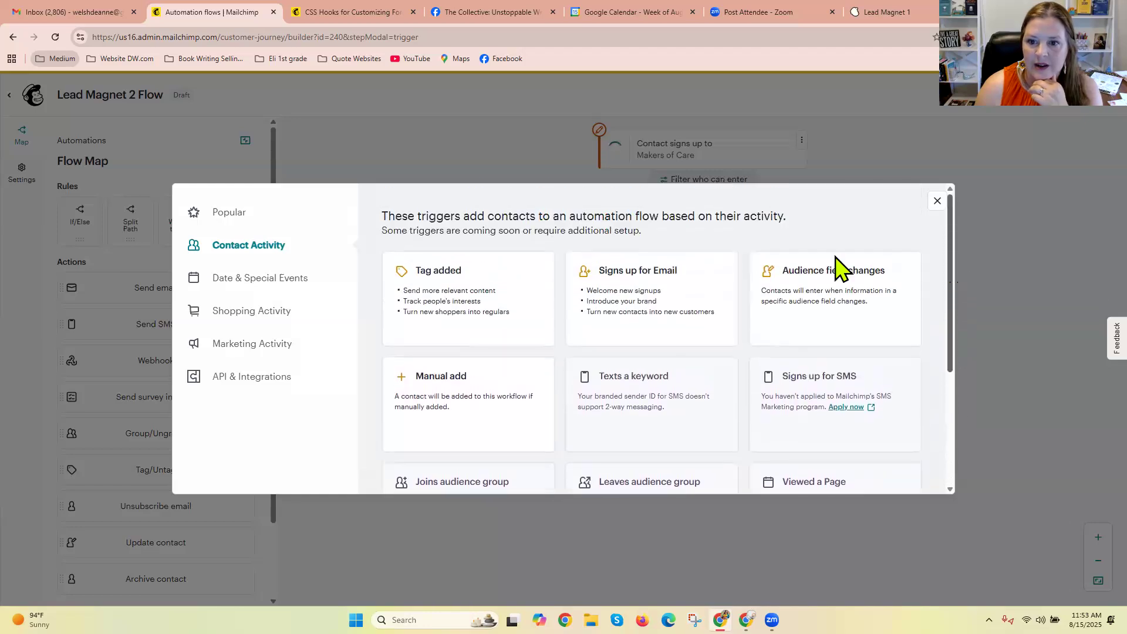
pyautogui.click(281, 279)
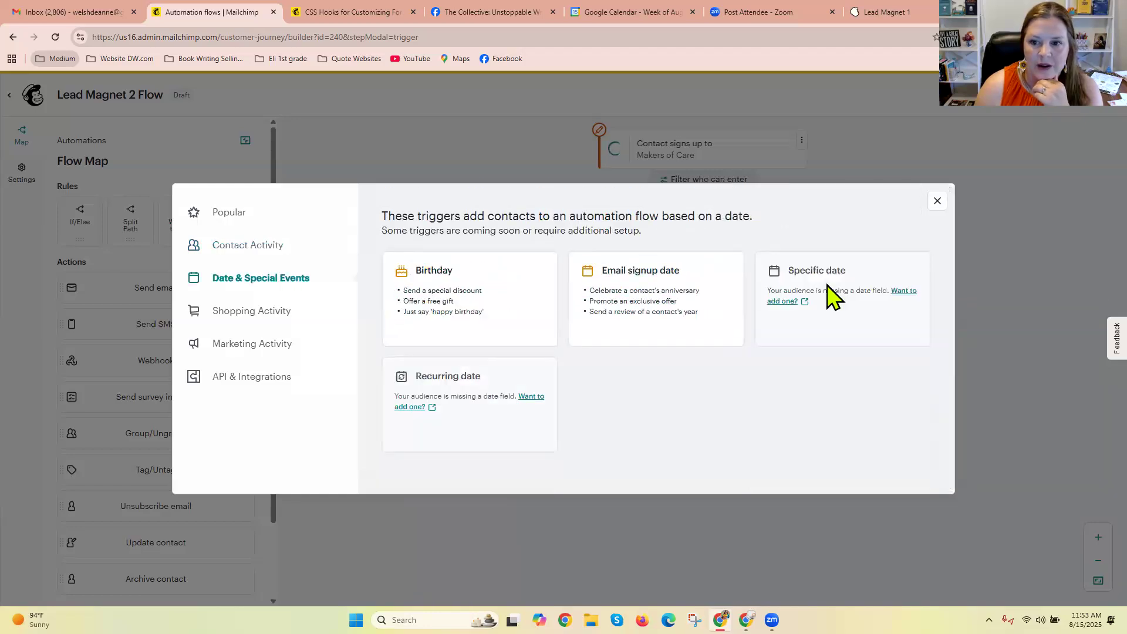
pyautogui.click(281, 317)
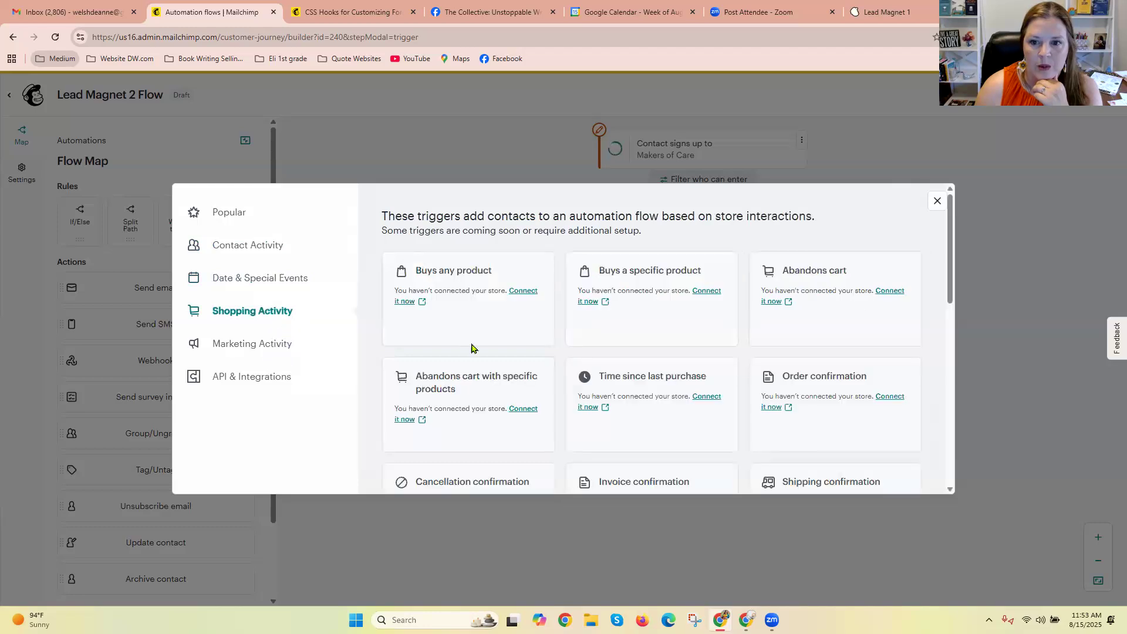
pyautogui.moveTo(953, 276); pyautogui.dragTo(953, 461)
# Examine the available triggers under Marketing Activity and API & Integrations.
pyautogui.click(246, 345)
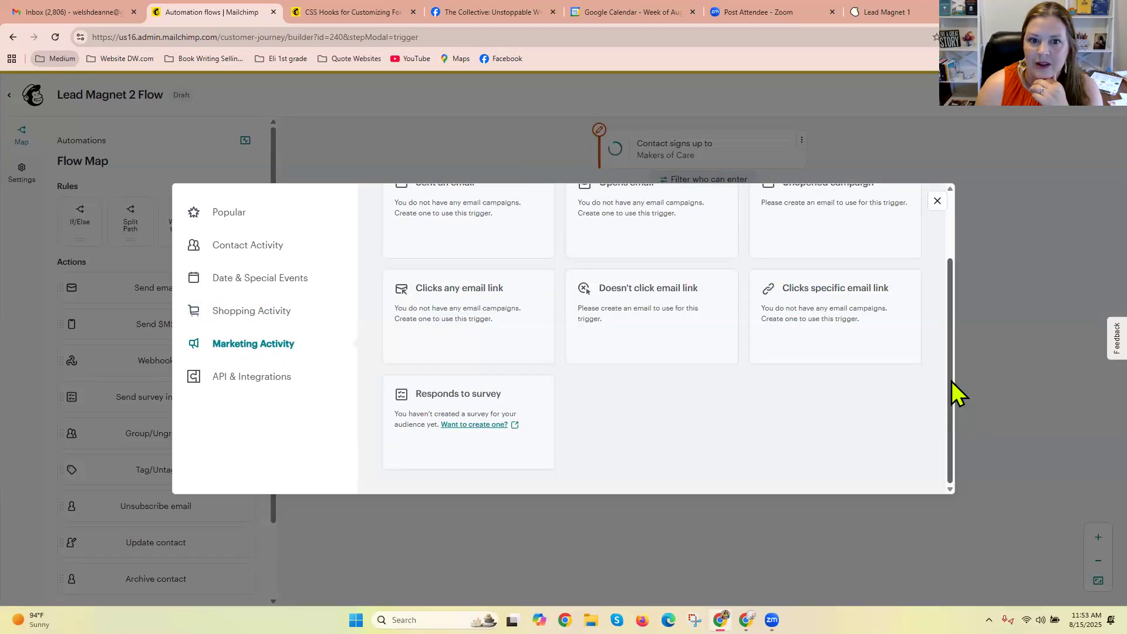
pyautogui.scroll(2, 951, 382)
pyautogui.scroll(-1, 954, 382)
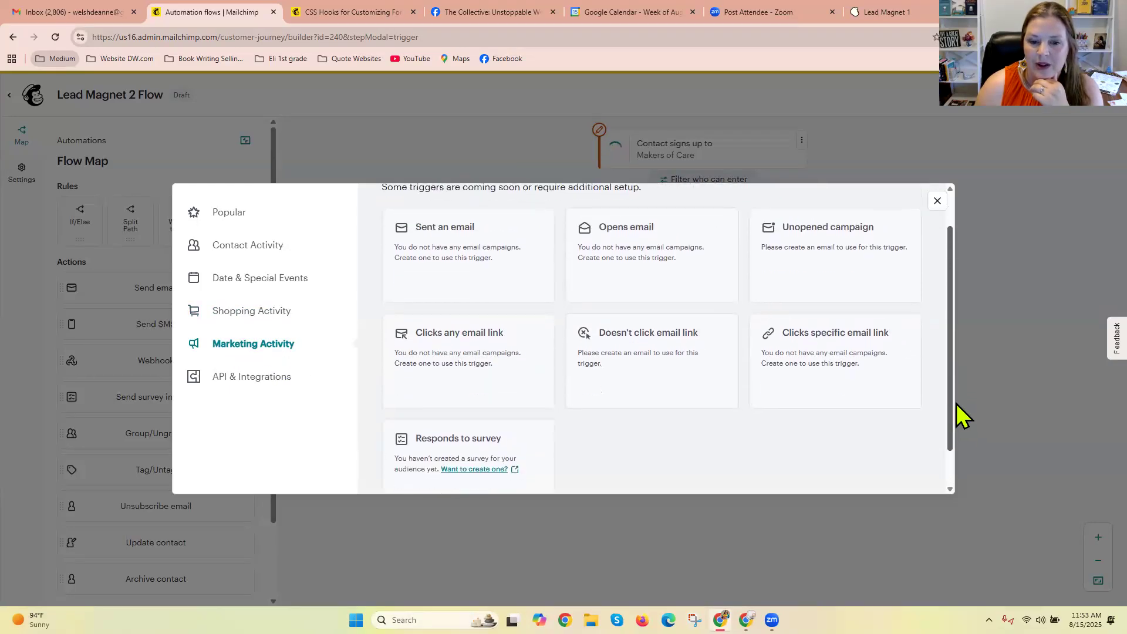
pyautogui.scroll(2, 956, 315)
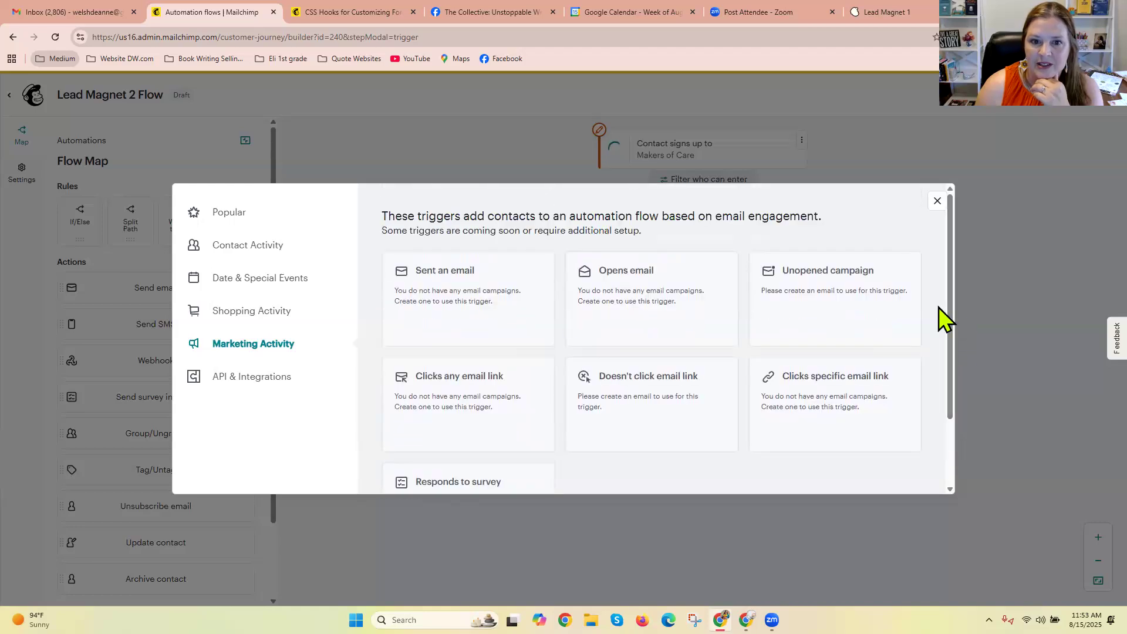
pyautogui.click(251, 378)
pyautogui.scroll(-2, 957, 384)
pyautogui.scroll(2, 958, 405)
# Check the Popular, Date & Special Events and Contact Activity triggers again, and close the trigger selection without choosing one.
pyautogui.click(231, 214)
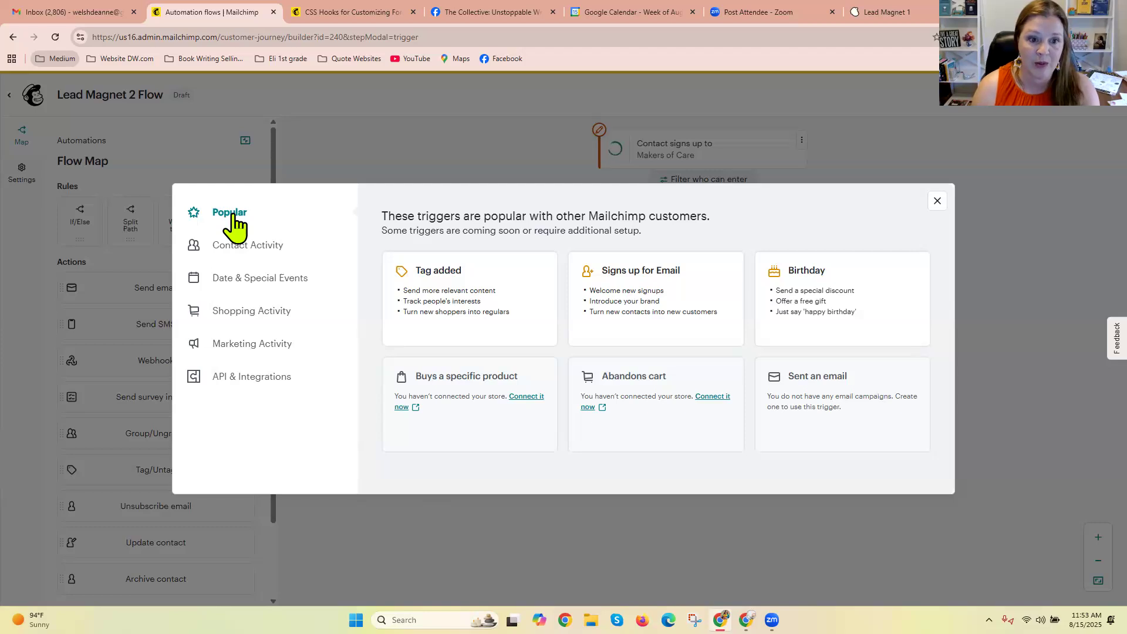
pyautogui.click(242, 280)
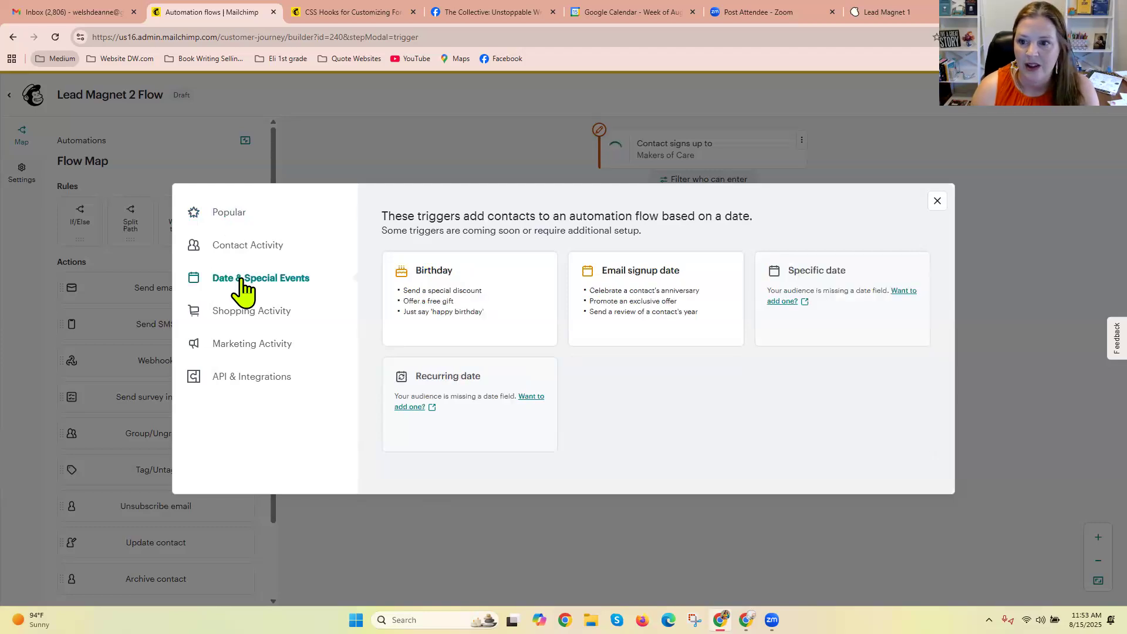
pyautogui.click(241, 248)
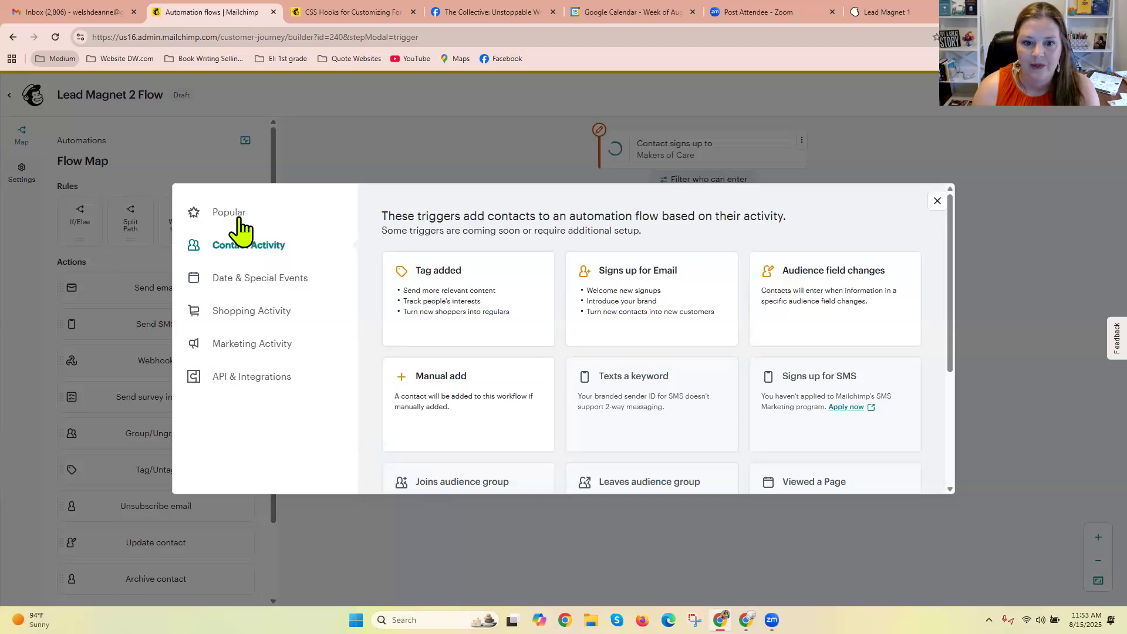
pyautogui.moveTo(951, 281); pyautogui.dragTo(960, 387)
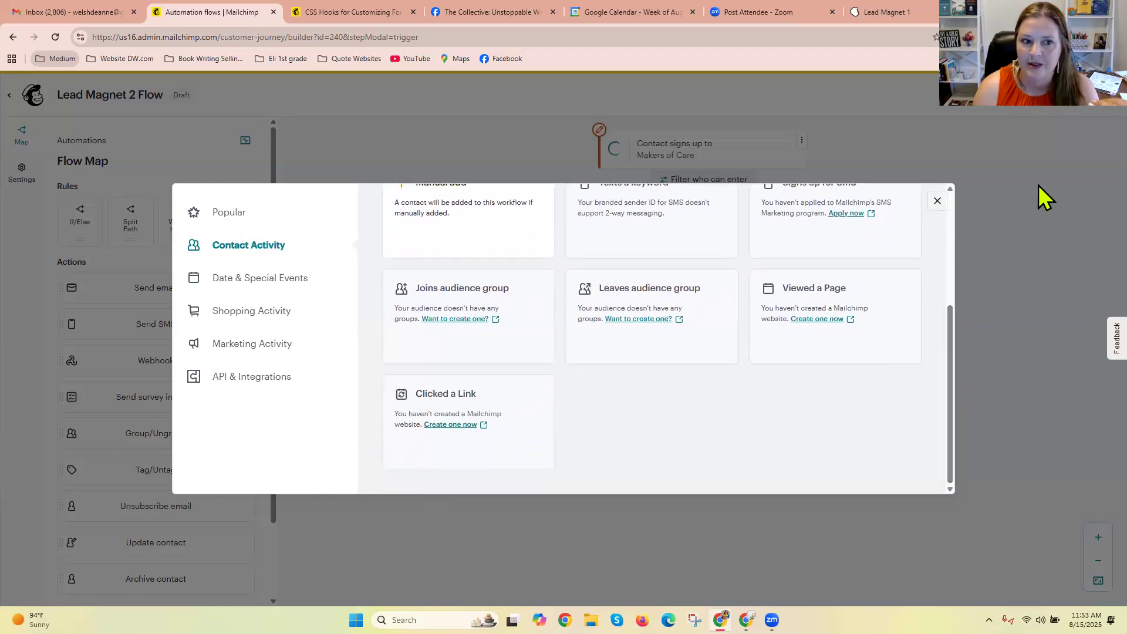
pyautogui.click(1045, 196)
# Exit the Lead Magnet 2 Flow and open the overview of other forms.
pyautogui.click(9, 94)
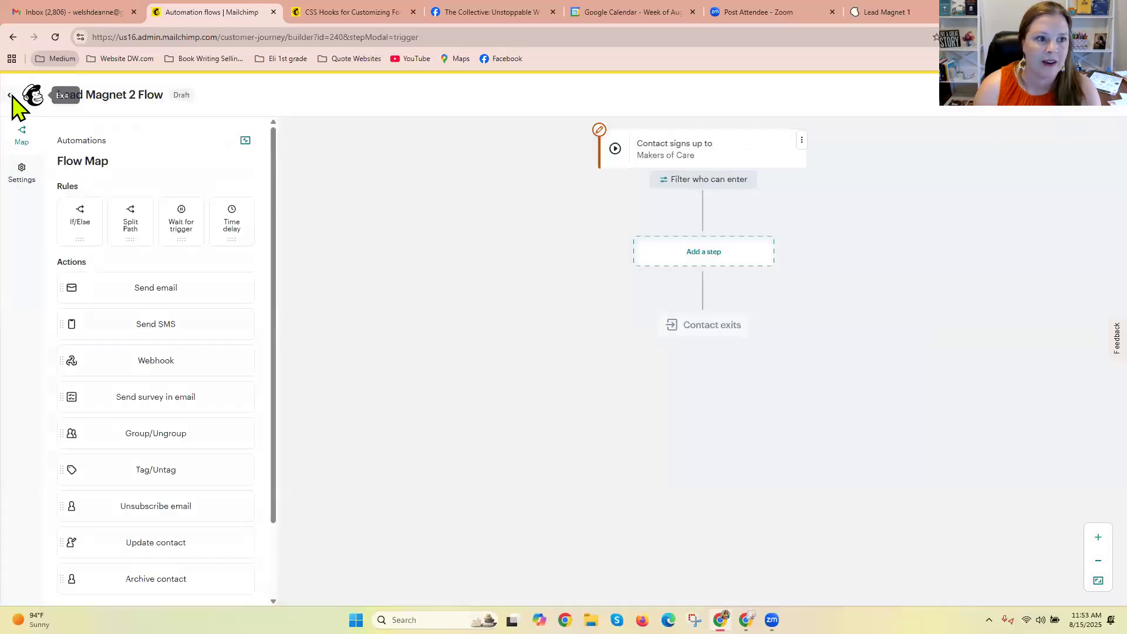
pyautogui.click(46, 292)
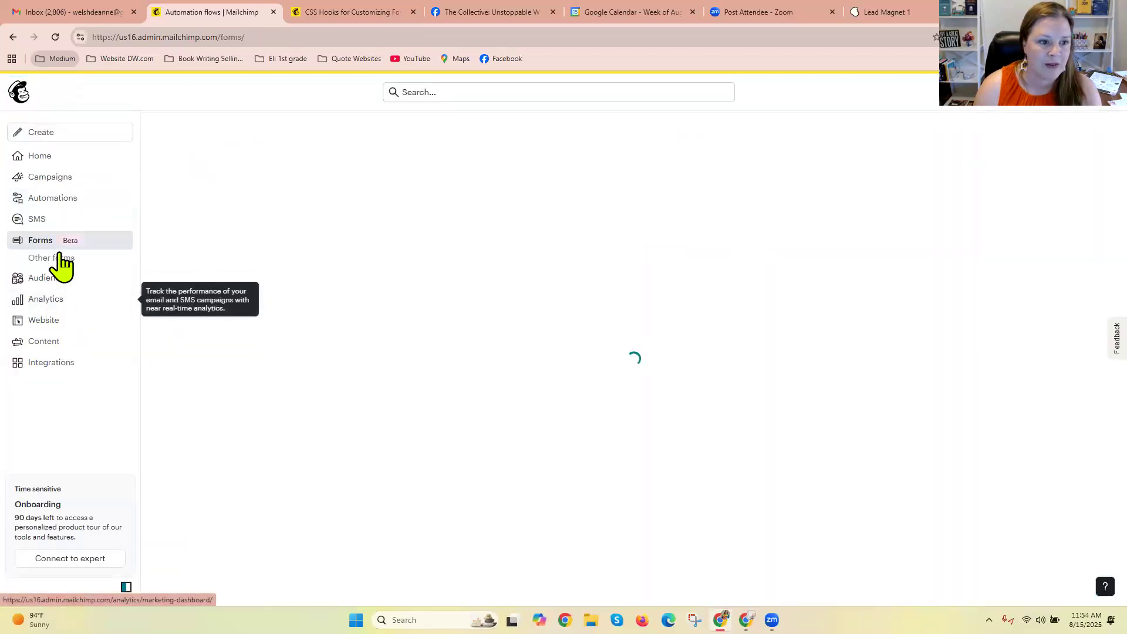
pyautogui.click(59, 258)
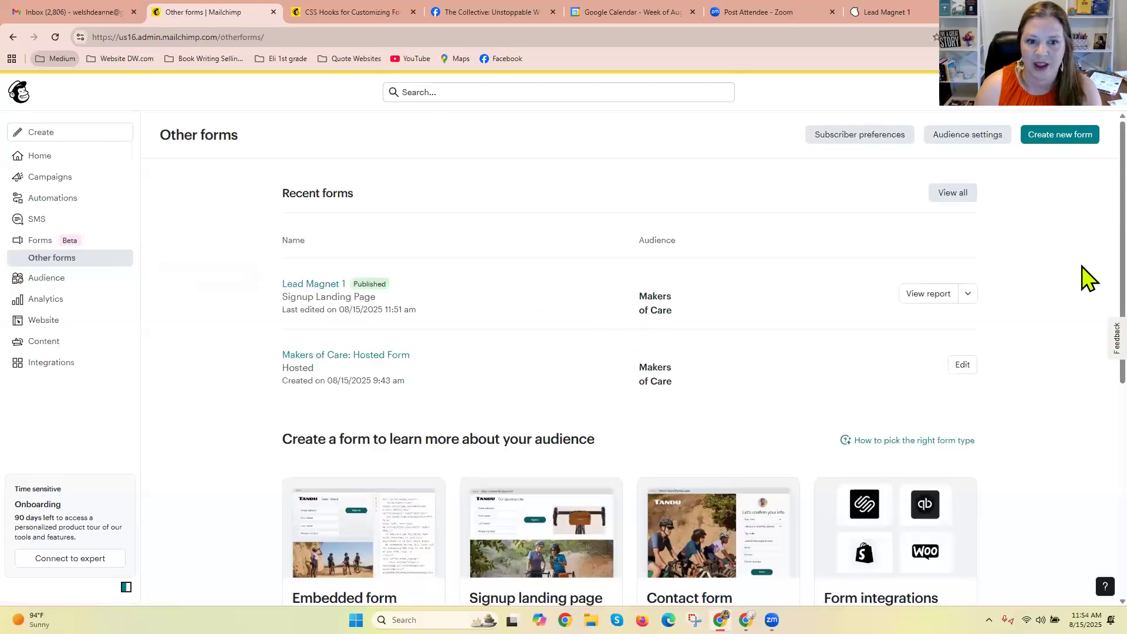
# Open the Lead Magnet 1 landing page's design for editing, review it through to the footer, and save and publish it again.
pyautogui.click(968, 294)
pyautogui.click(924, 343)
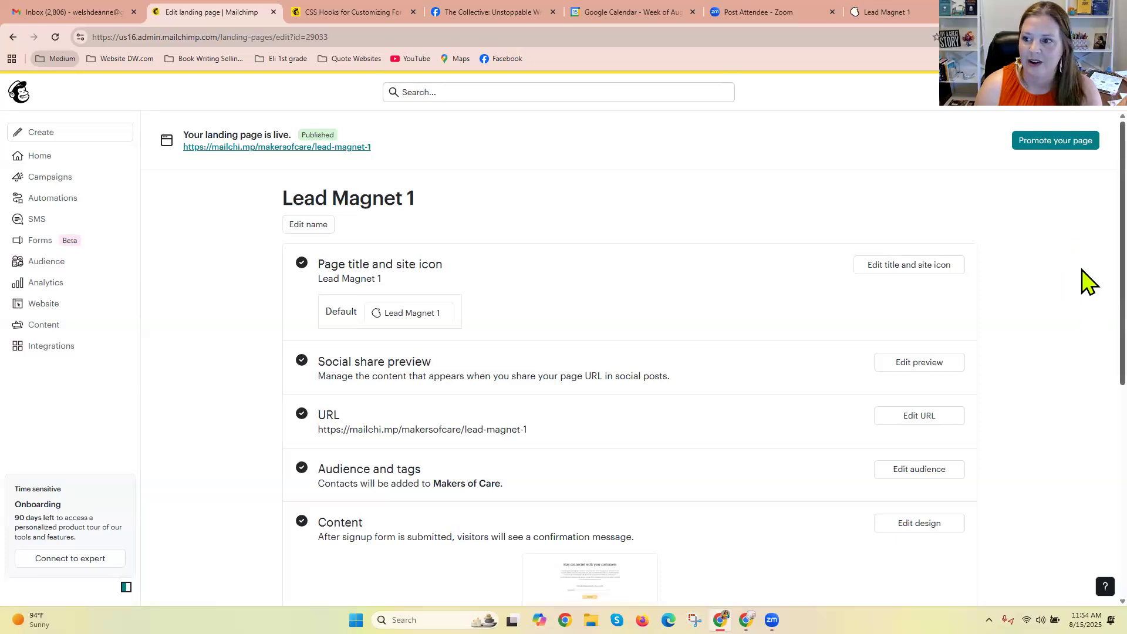
pyautogui.scroll(-1, 1089, 352)
pyautogui.scroll(-3, 1089, 352)
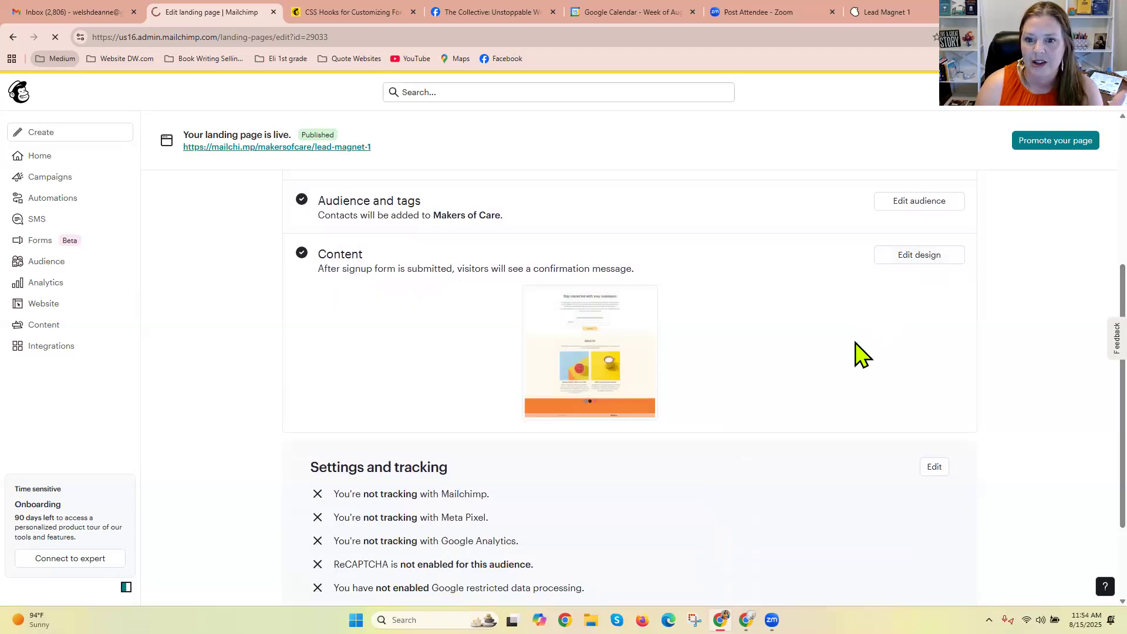
pyautogui.click(934, 254)
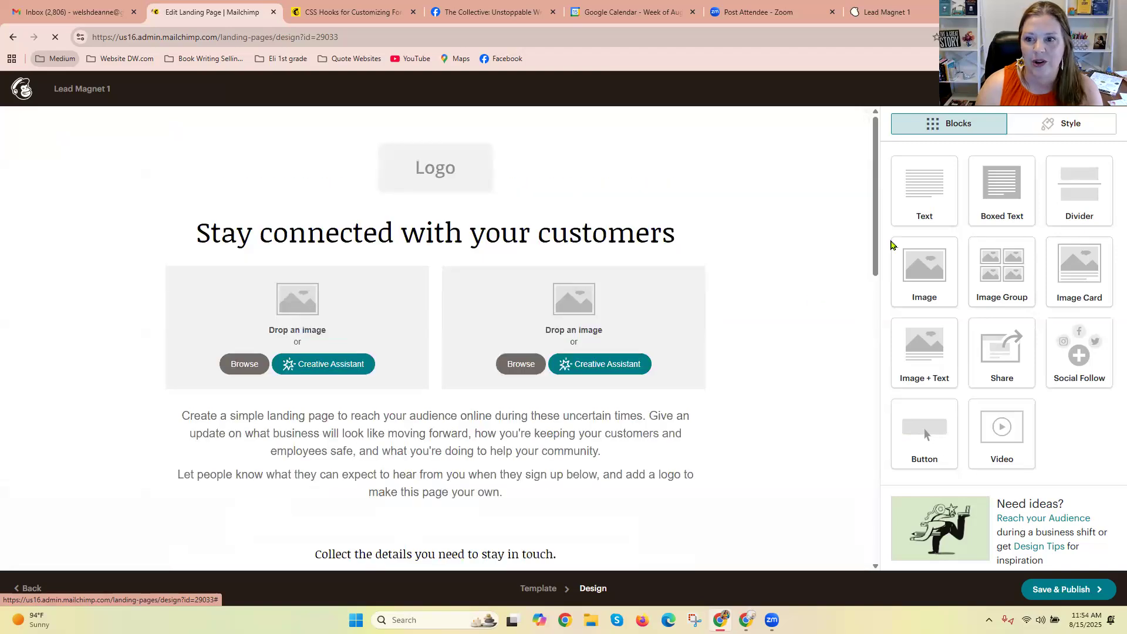
pyautogui.moveTo(874, 235); pyautogui.dragTo(876, 547)
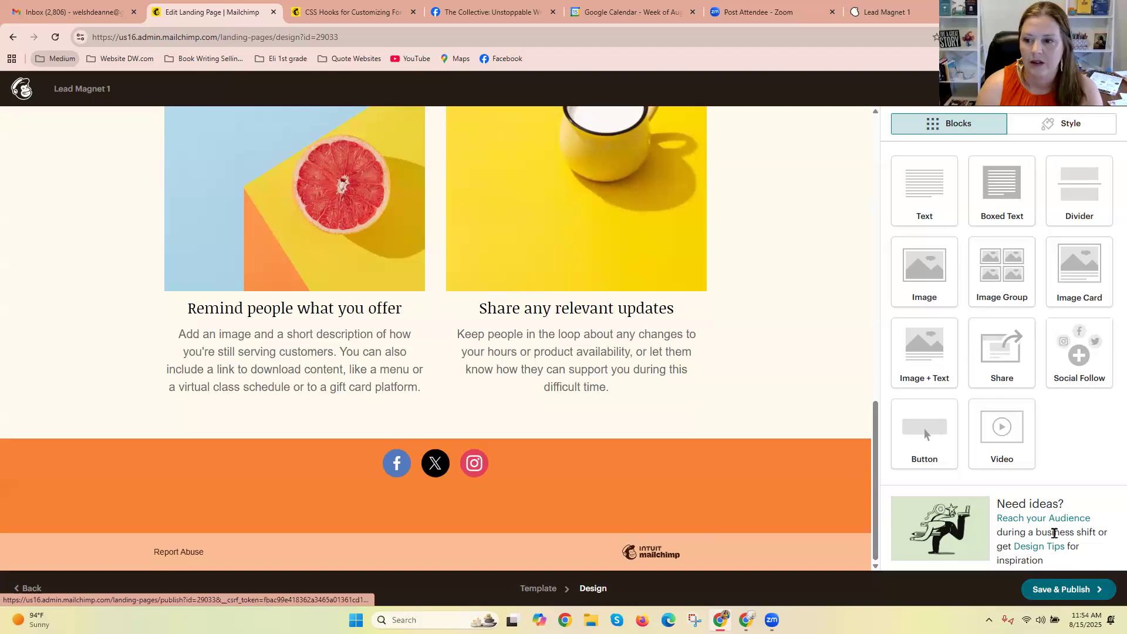
pyautogui.click(1086, 589)
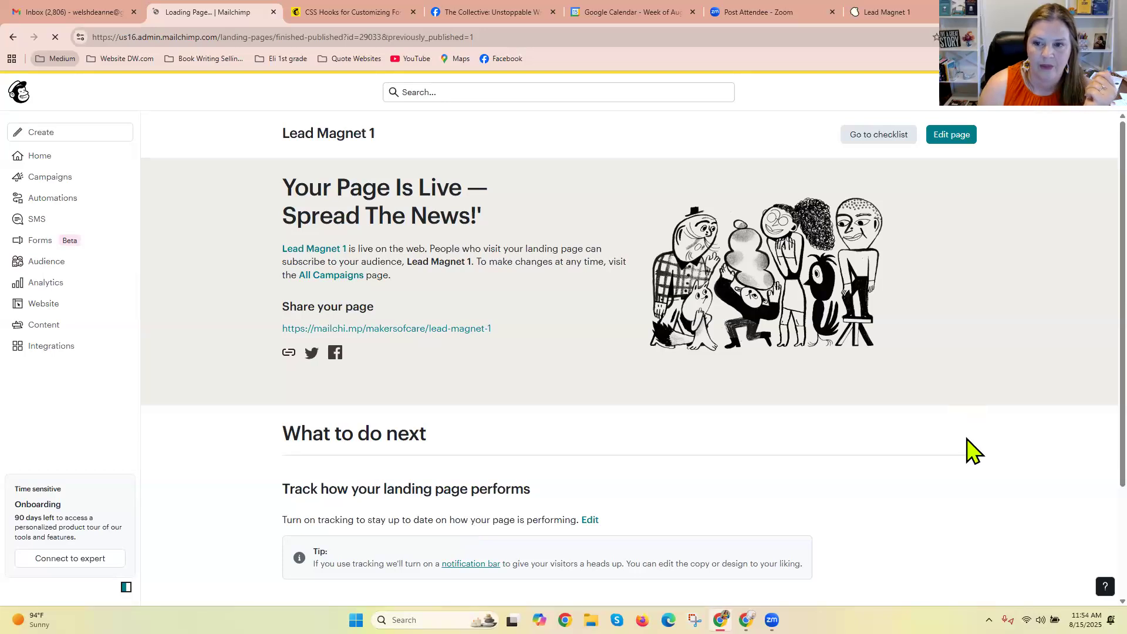
# Go to automation setup from the published page's follow-up suggestions and examine the recommended flows, recent flows and popular flow templates.
pyautogui.scroll(-3, 975, 446)
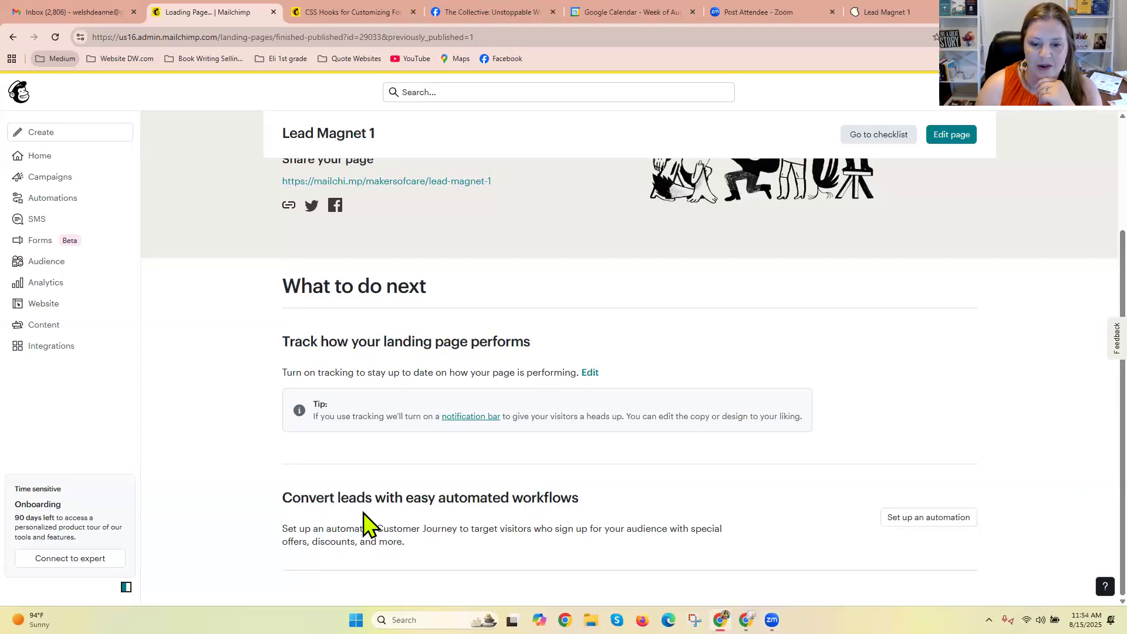
pyautogui.click(920, 522)
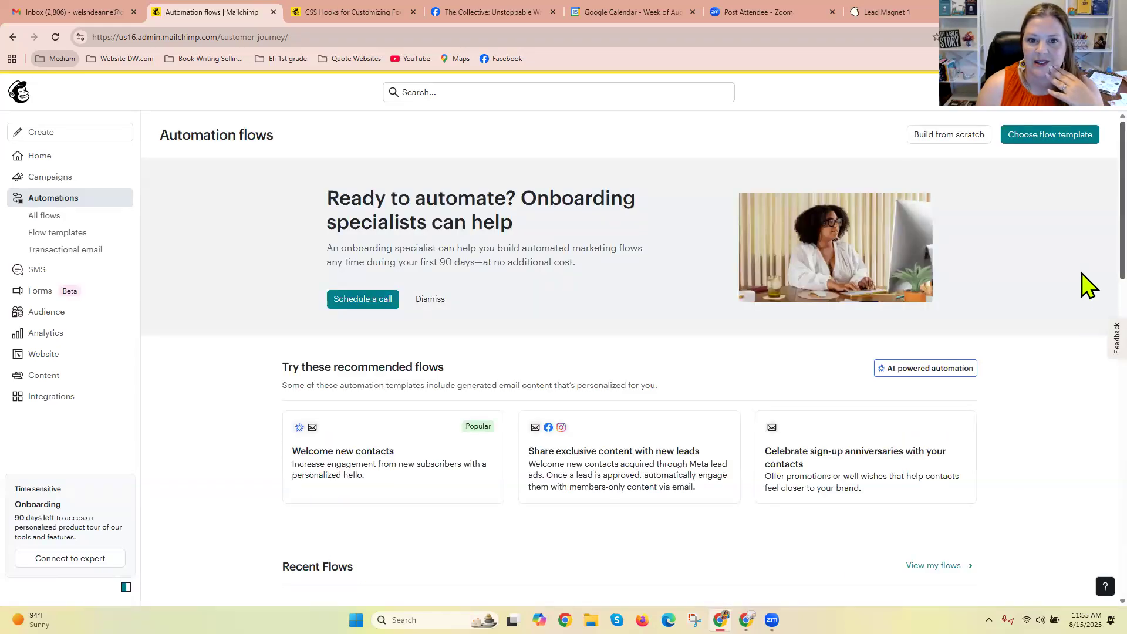
pyautogui.scroll(-2, 1110, 206)
pyautogui.scroll(-4, 1109, 222)
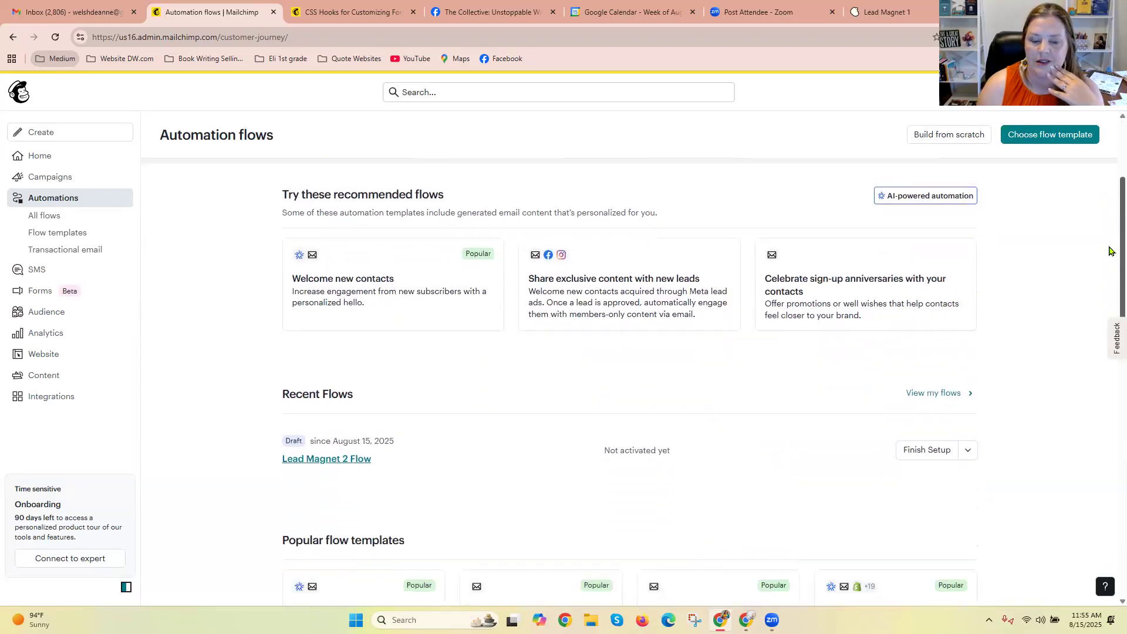
pyautogui.scroll(-2, 1110, 283)
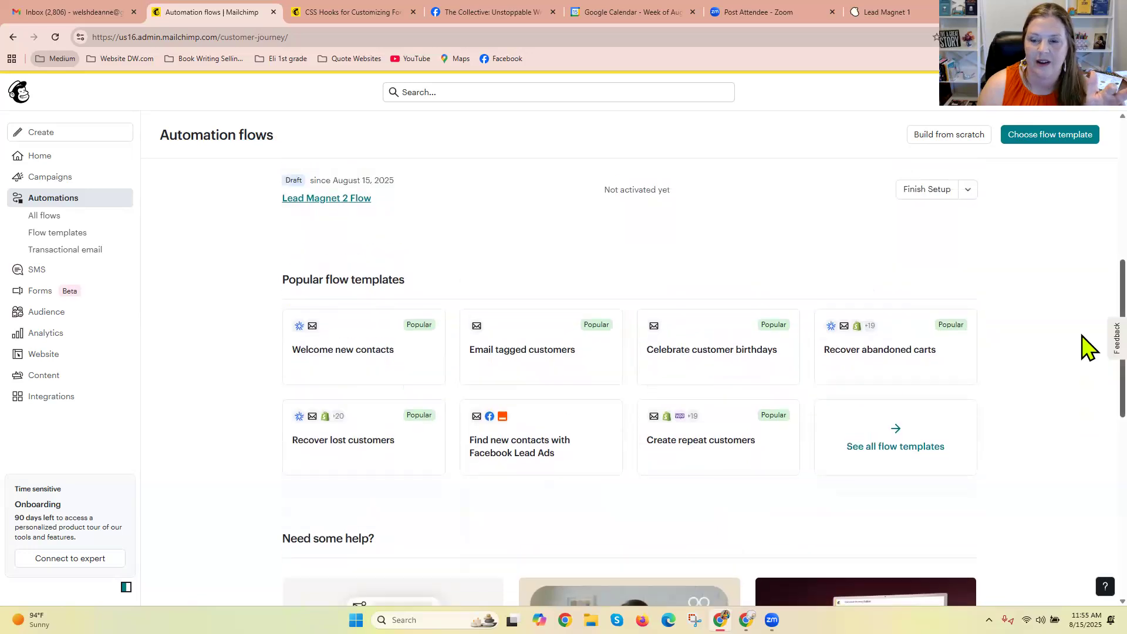
# Open the draft Lead Magnet 2 Flow and examine the segment filters available for limiting who can enter.
pyautogui.scroll(3, 1027, 352)
pyautogui.click(966, 350)
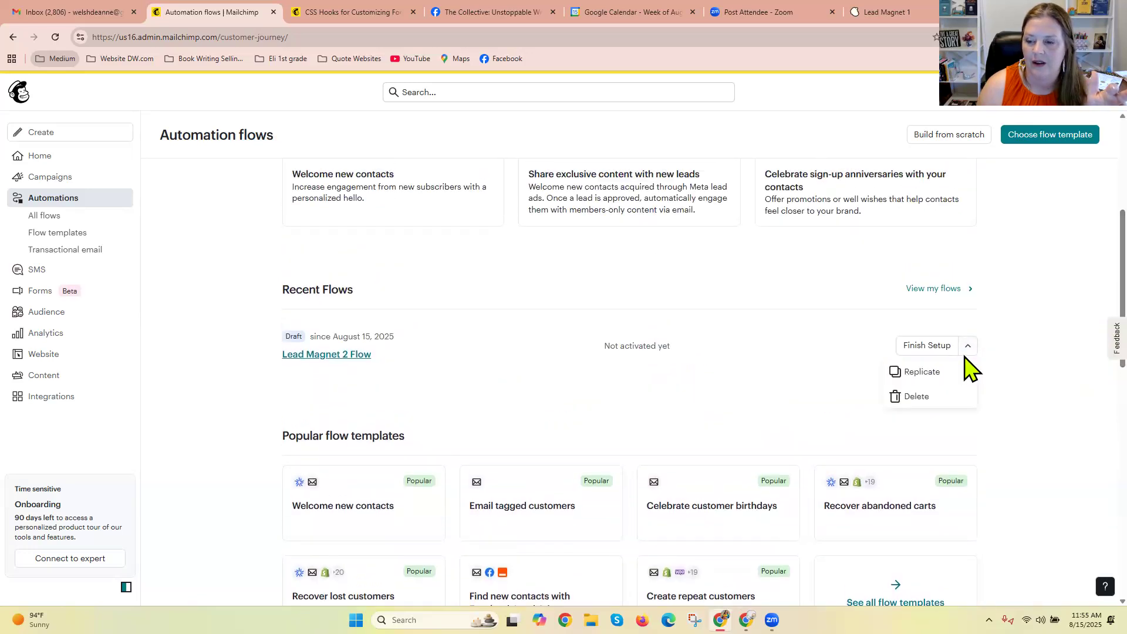
pyautogui.click(951, 348)
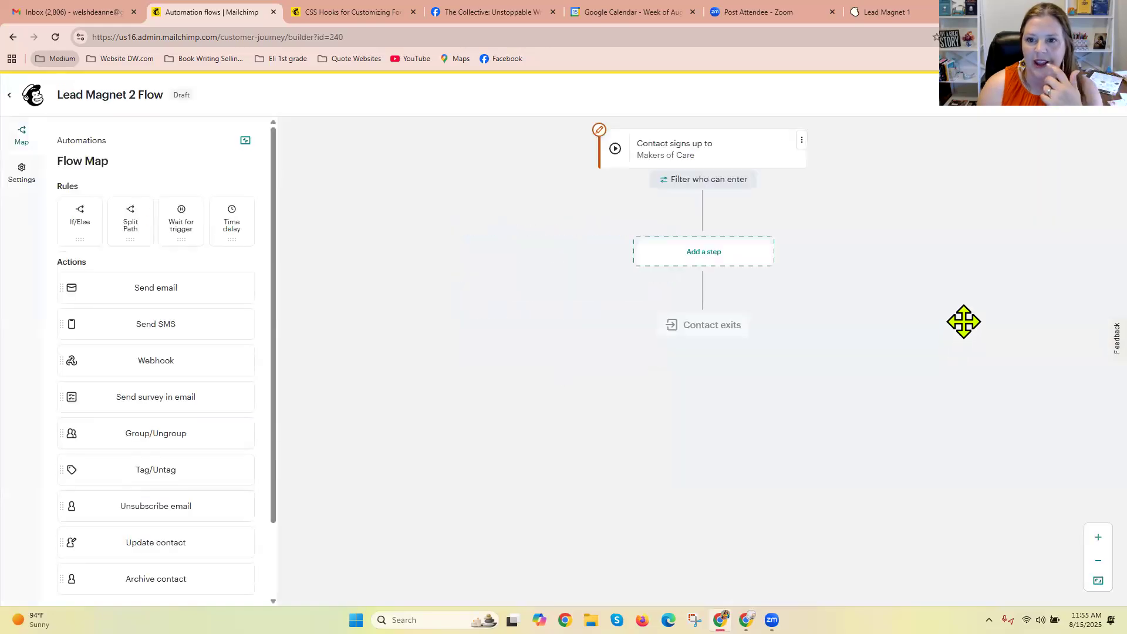
pyautogui.click(801, 140)
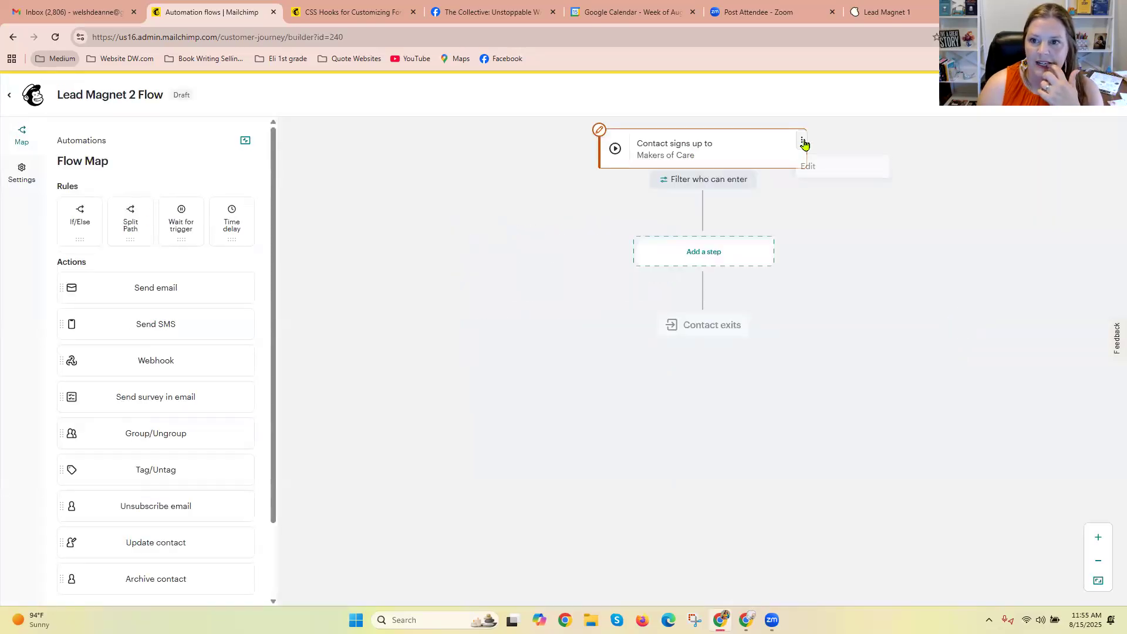
pyautogui.click(720, 186)
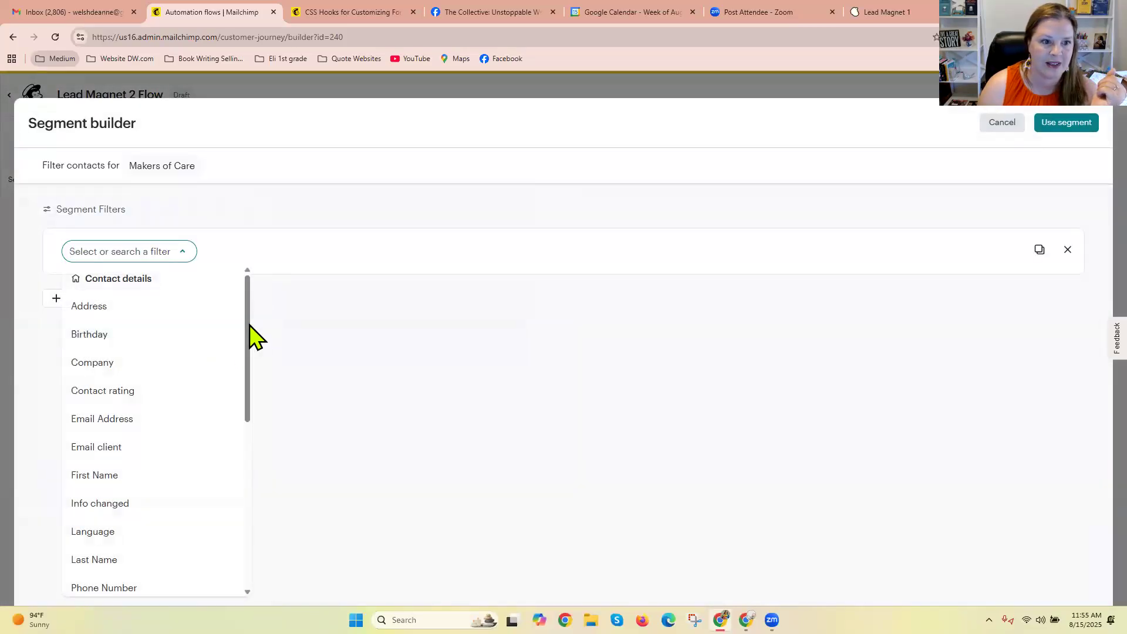
pyautogui.scroll(-6, 251, 391)
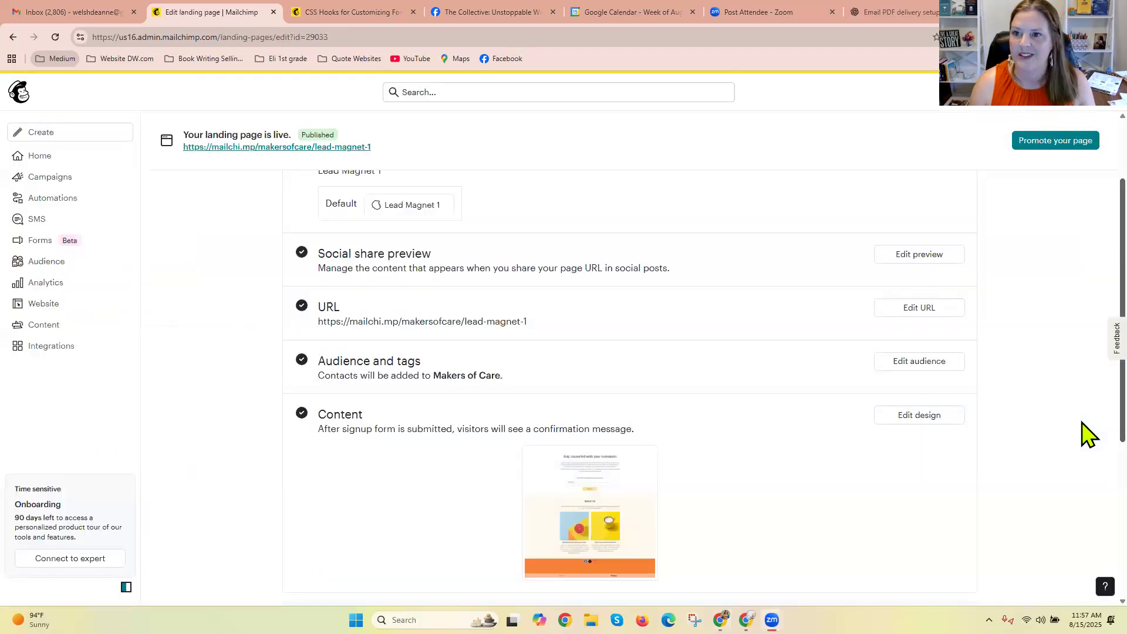
# Add the tag "Lead Magnet 1" to the landing page's audience settings and save them.
pyautogui.scroll(2, 1089, 363)
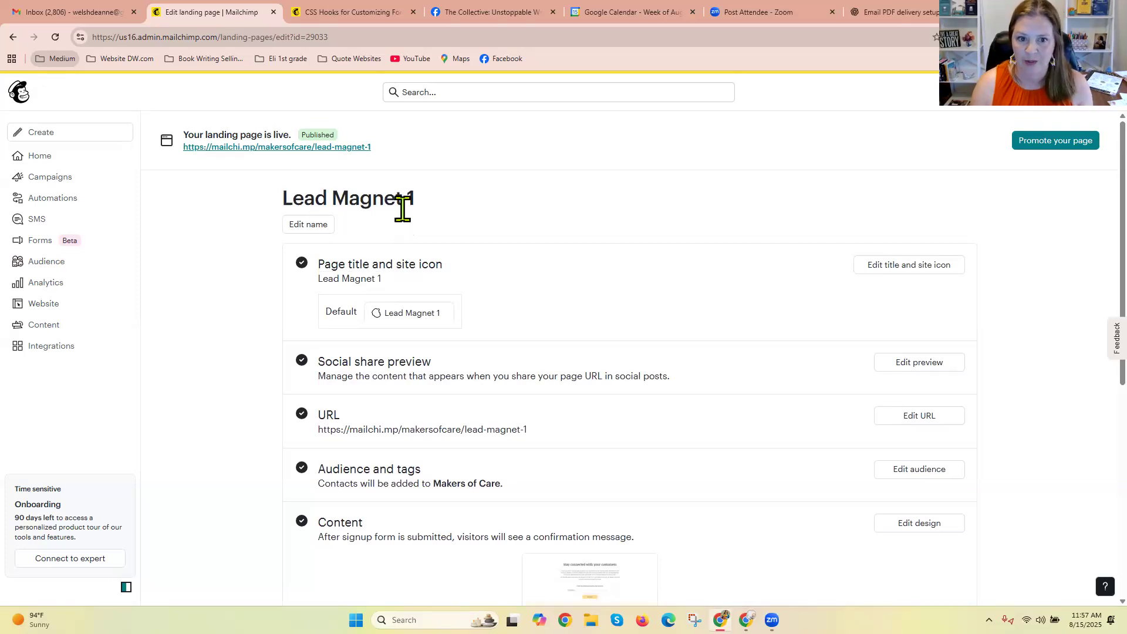
pyautogui.scroll(-1, 1085, 343)
pyautogui.scroll(-1, 1082, 331)
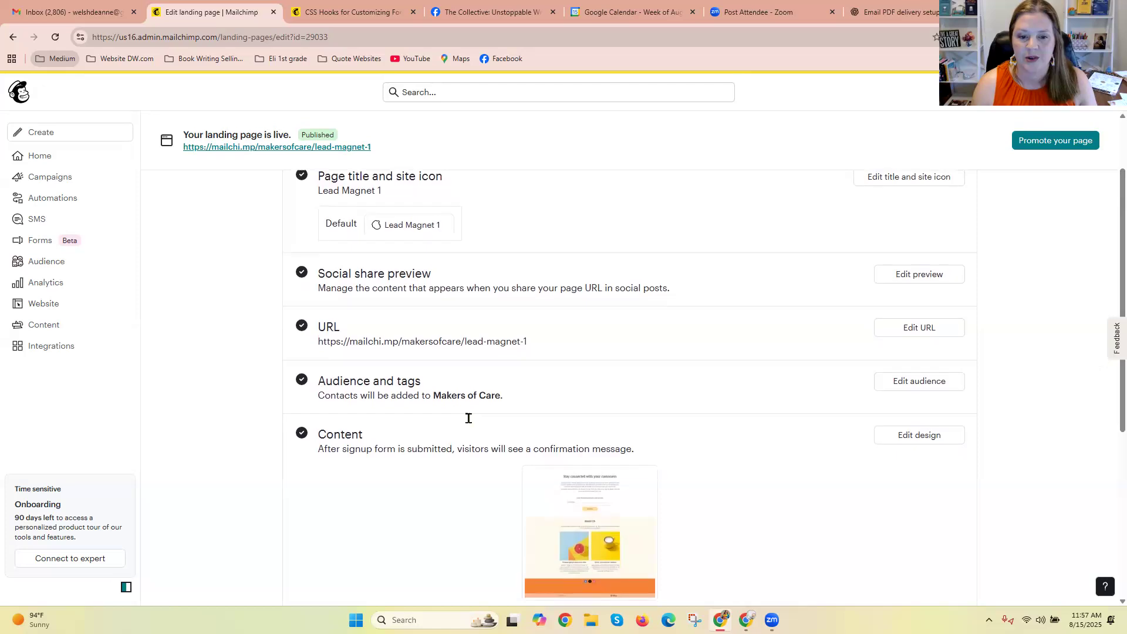
pyautogui.click(937, 382)
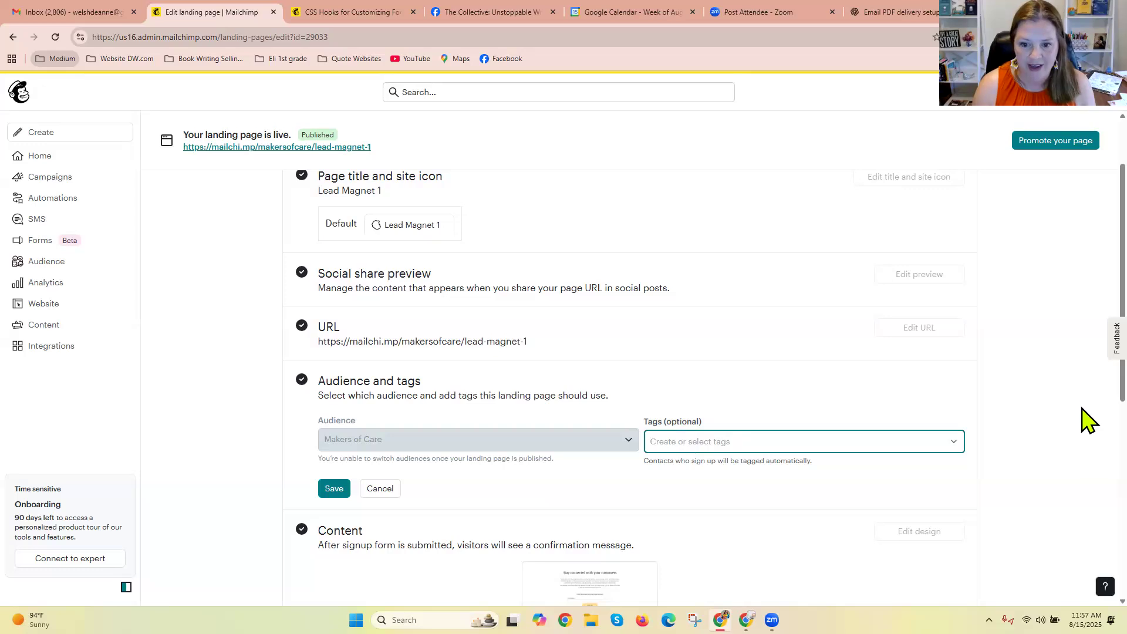
pyautogui.write('Le')
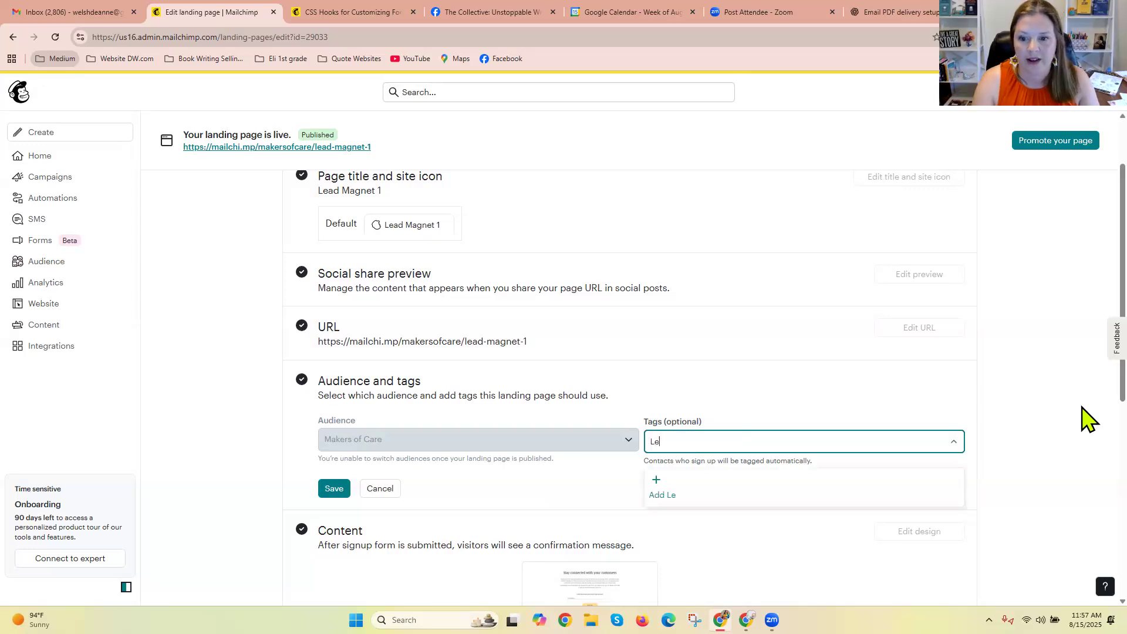
pyautogui.write('ad Magnet 1')
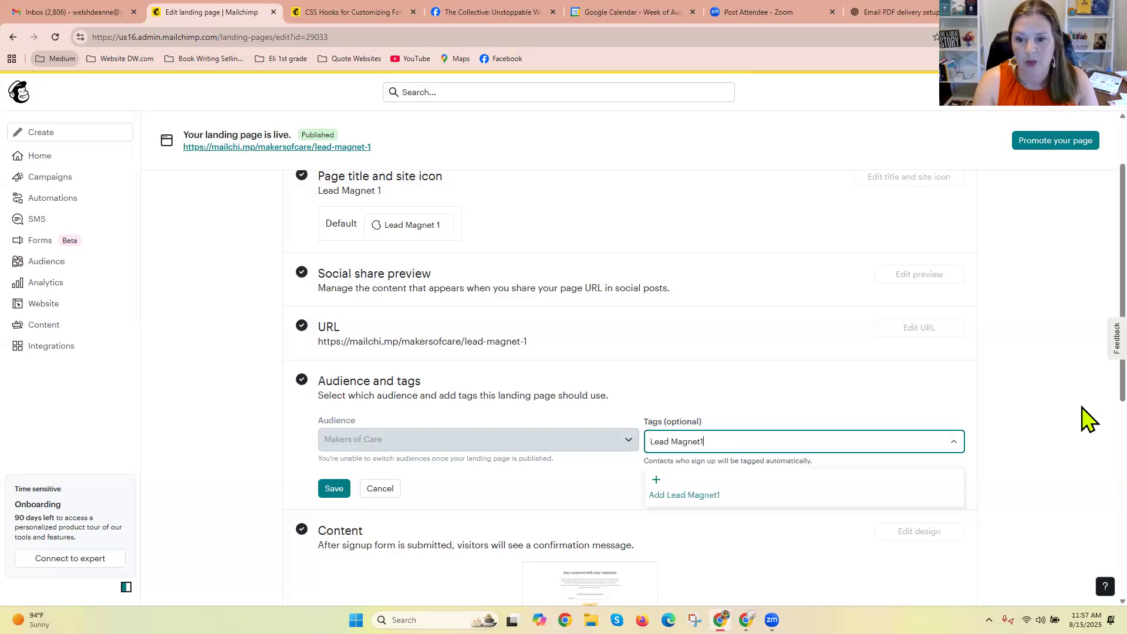
pyautogui.press('Return')
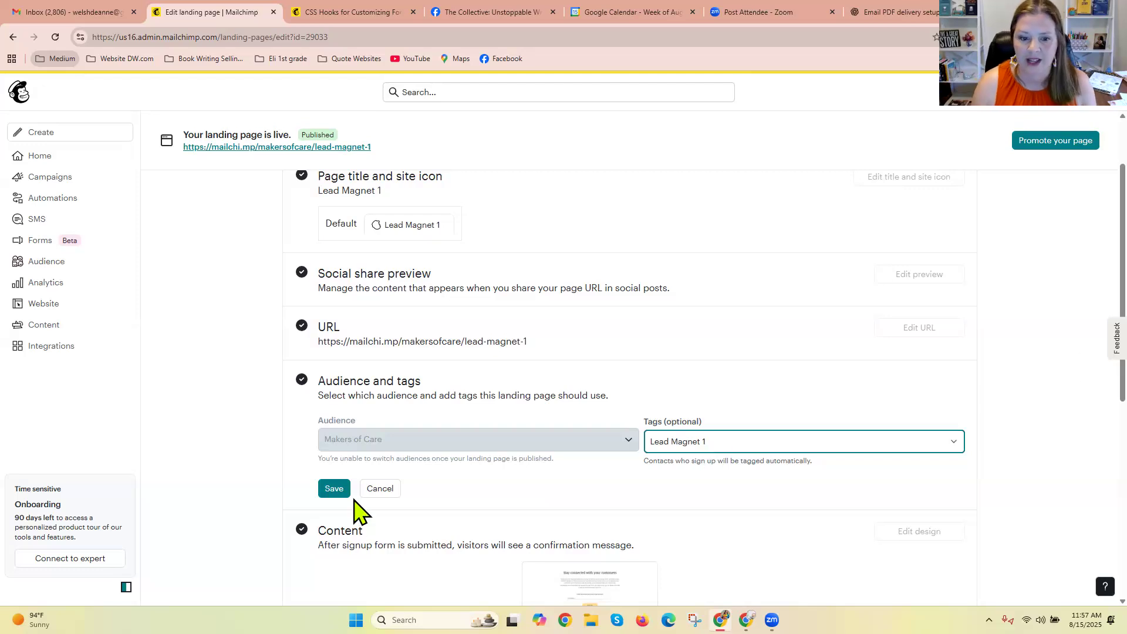
pyautogui.click(334, 490)
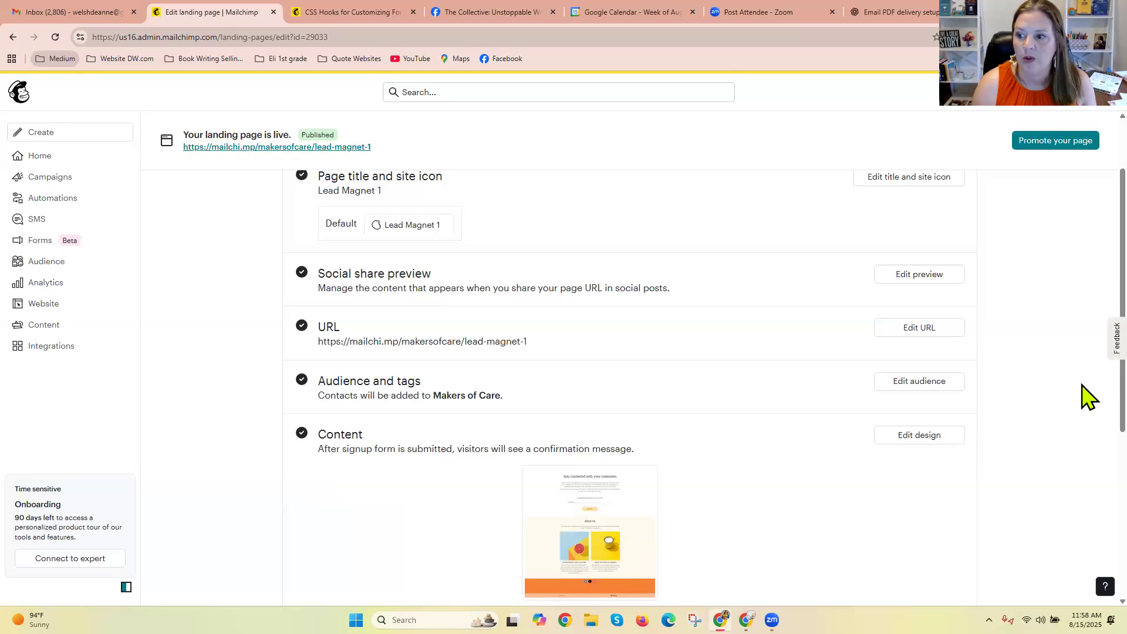
# Go to the automation flows and examine the "Email tagged customers" flow template, including its requirements and its steps.
pyautogui.scroll(2, 1086, 328)
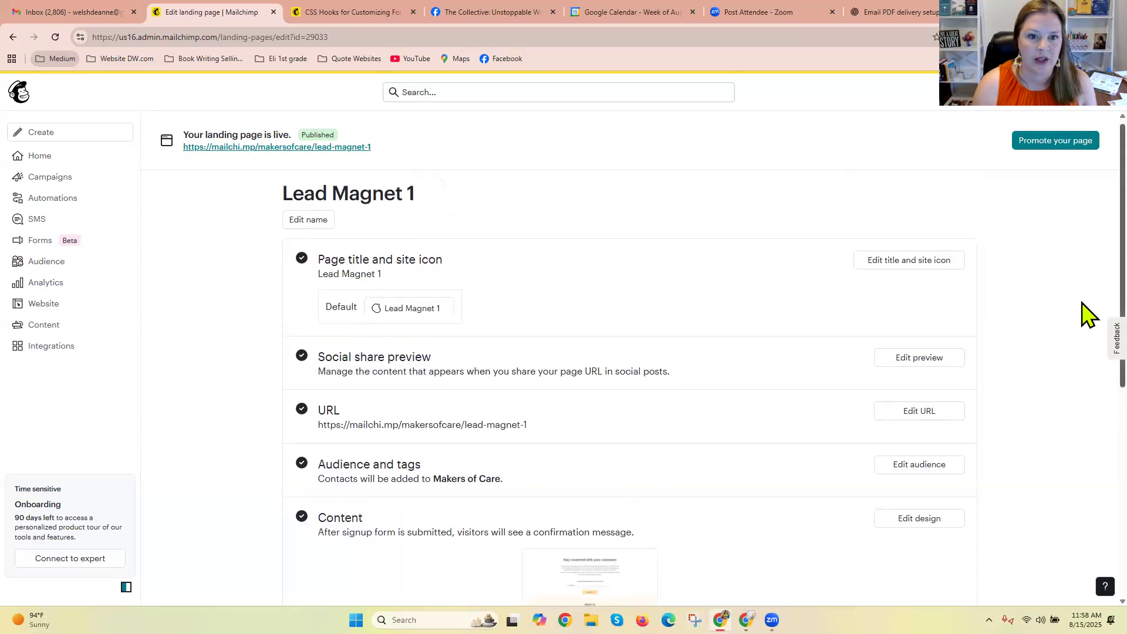
pyautogui.click(67, 202)
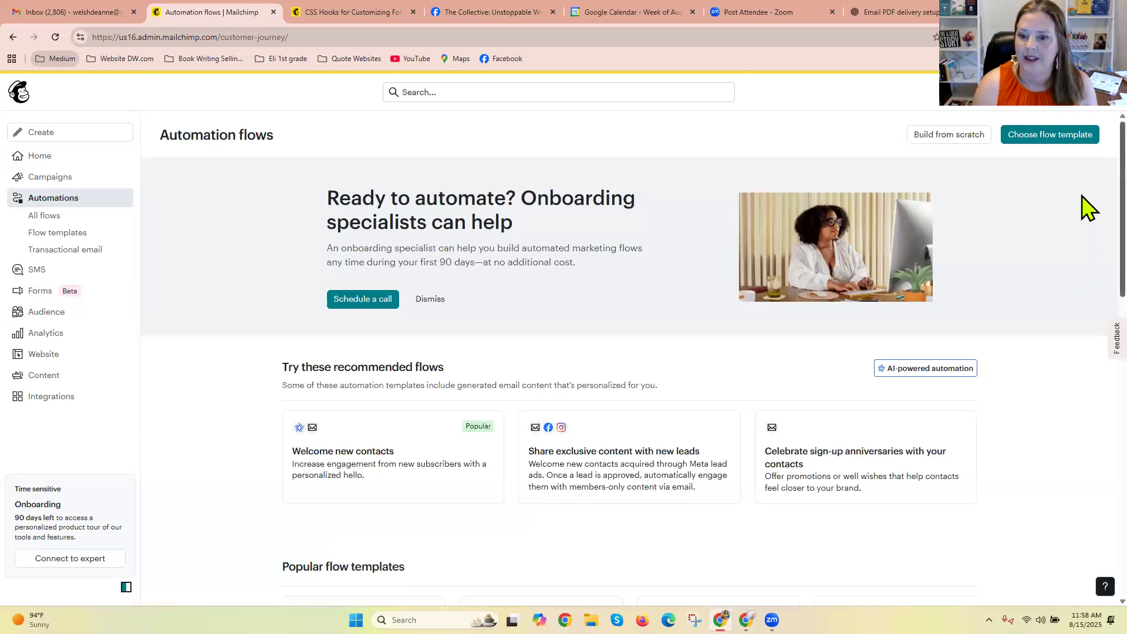
pyautogui.scroll(-2, 1083, 259)
pyautogui.scroll(-2, 1088, 276)
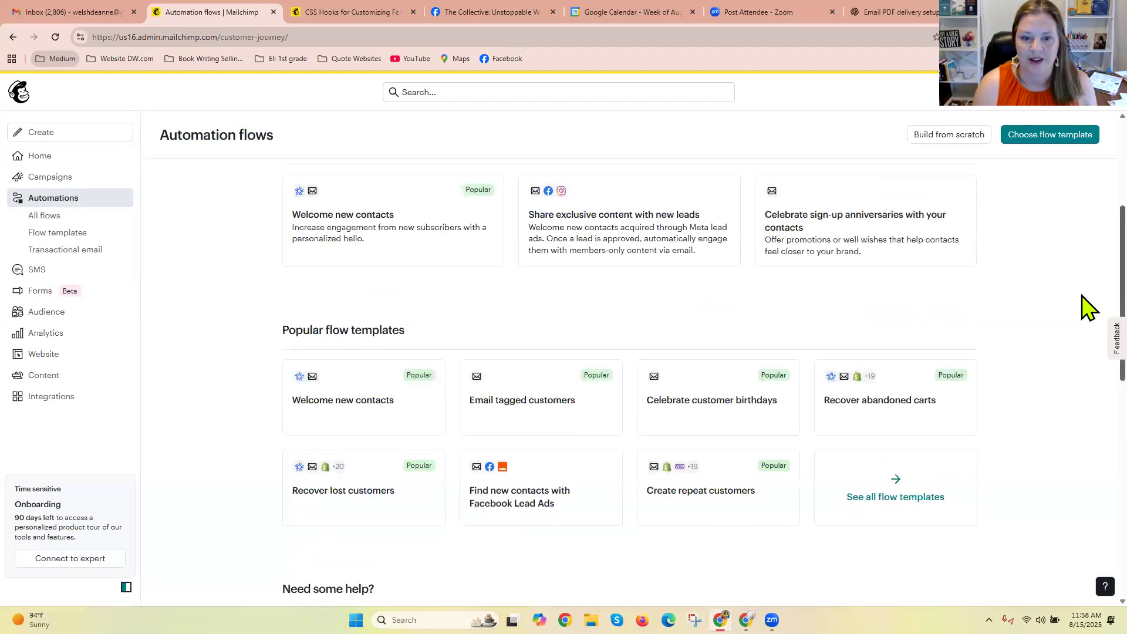
pyautogui.scroll(-1, 1086, 294)
pyautogui.click(519, 349)
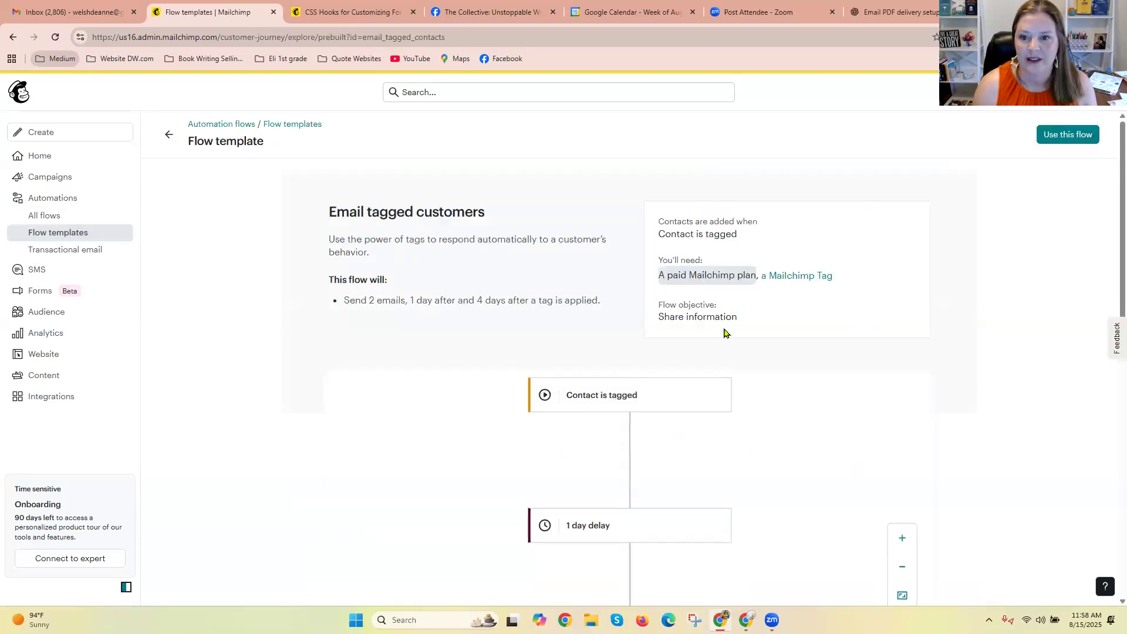
pyautogui.scroll(-1, 851, 262)
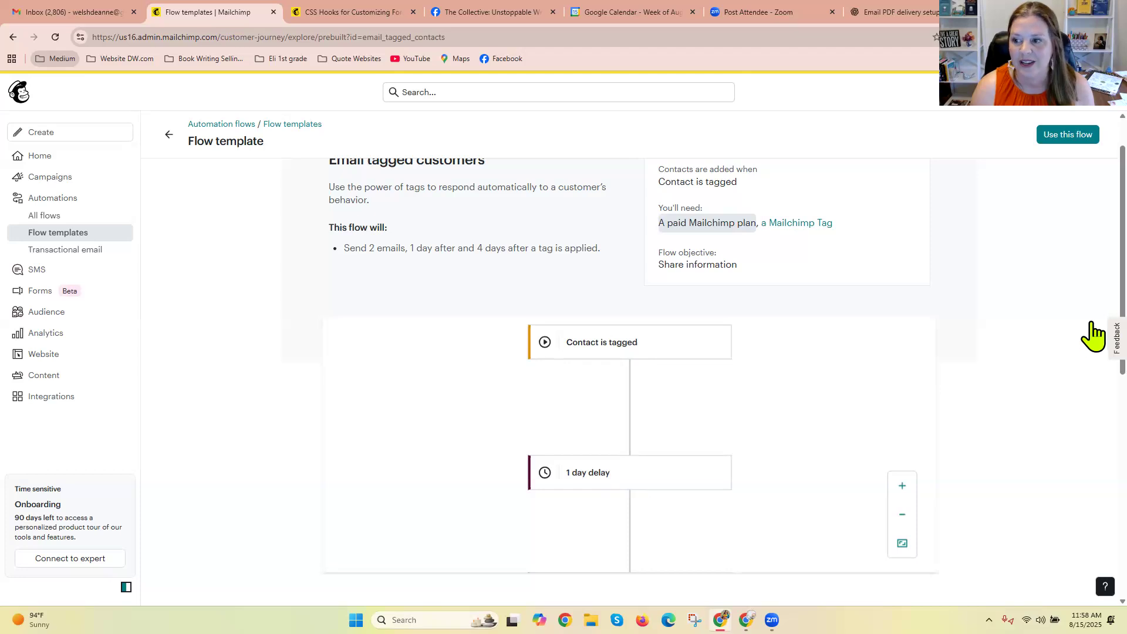
pyautogui.scroll(-3, 1088, 352)
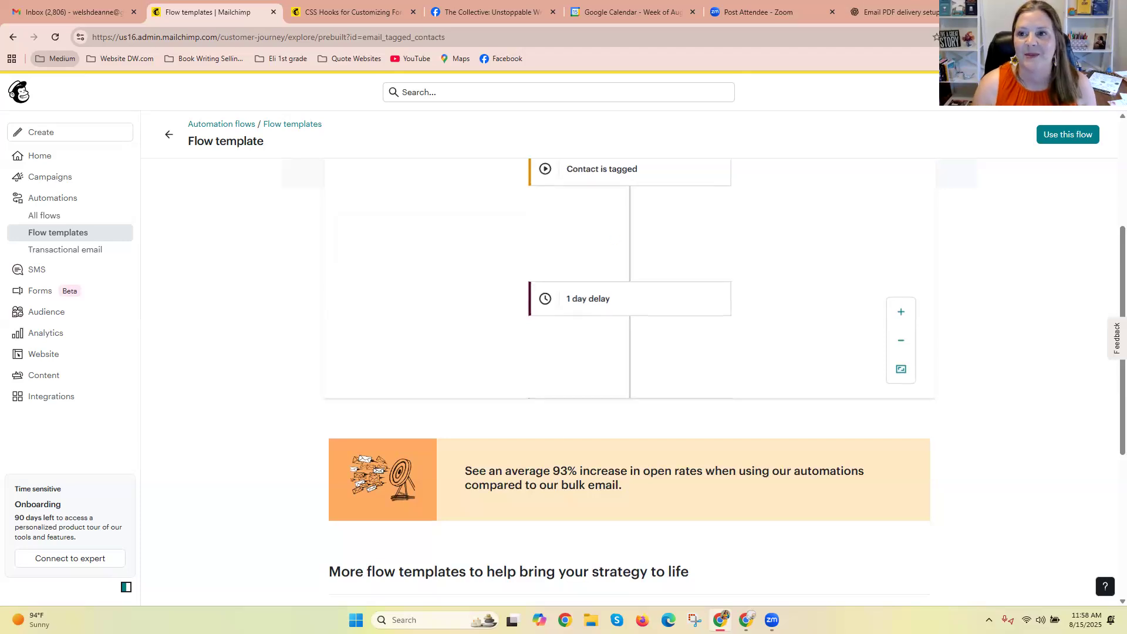
# Switch to the browser tab with the ChatGPT conversation and load kit.com in it.
pyautogui.click(917, 12)
pyautogui.click(717, 34)
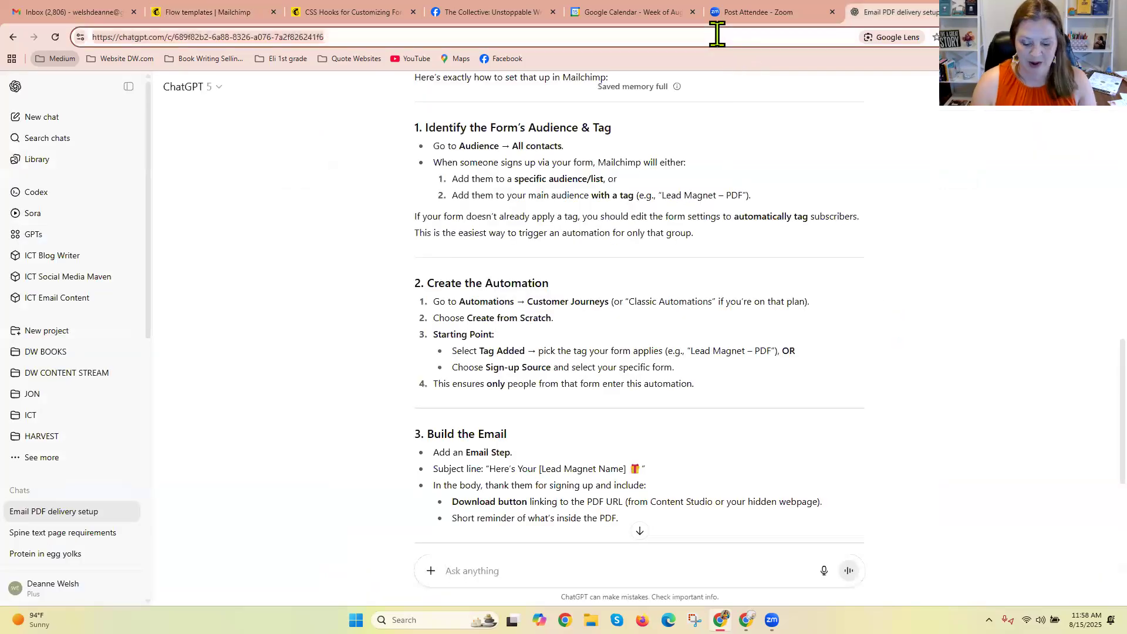
pyautogui.write('kit')
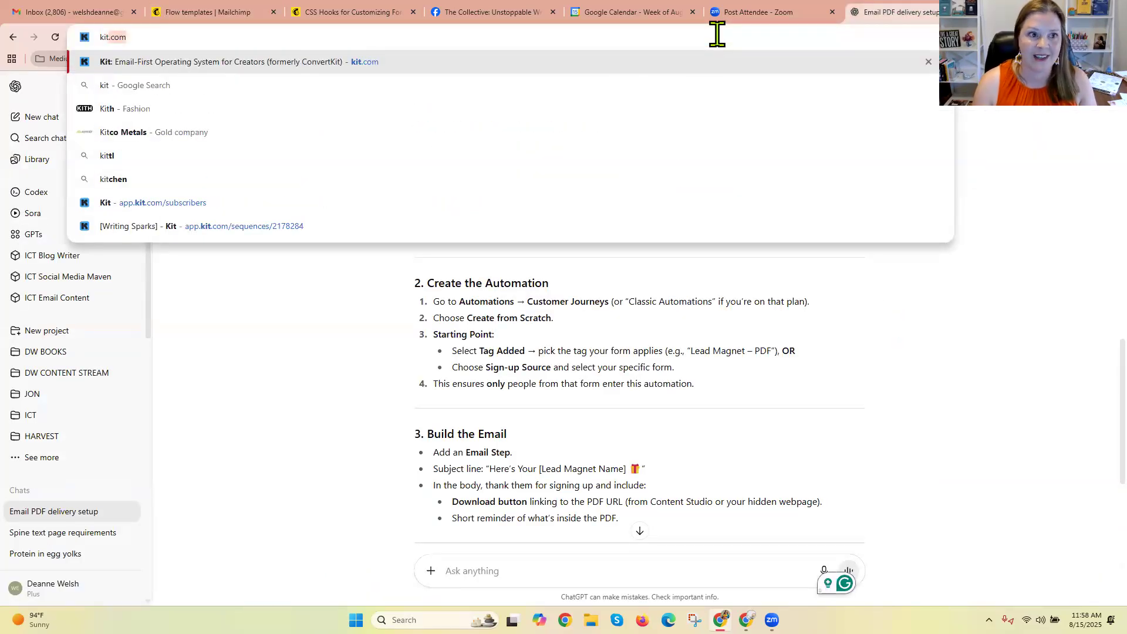
pyautogui.press('Return')
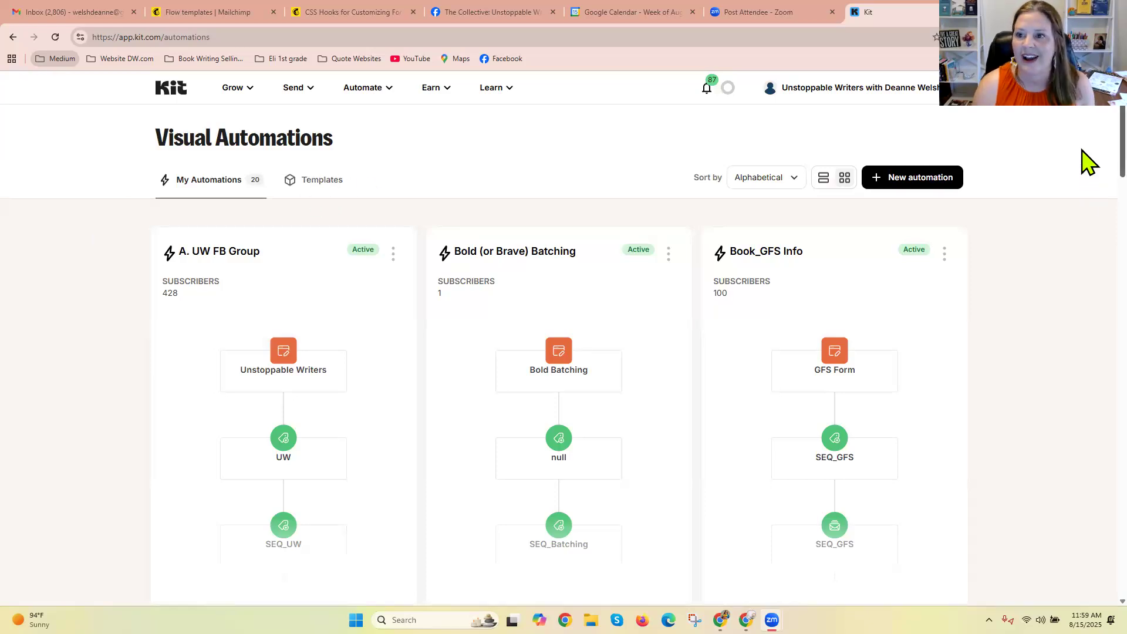
# Open the Book_GodWriterFREE visual automation in Kit and examine its sequence of forms, tags and emails.
pyautogui.scroll(-5, 1087, 185)
pyautogui.scroll(-4, 1087, 217)
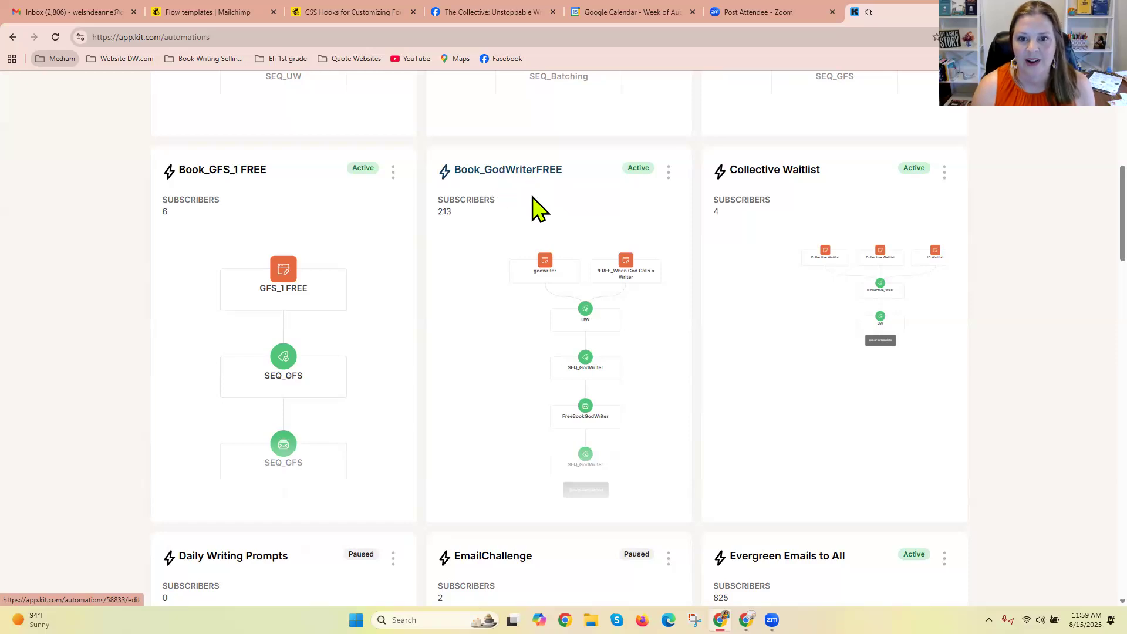
pyautogui.click(520, 170)
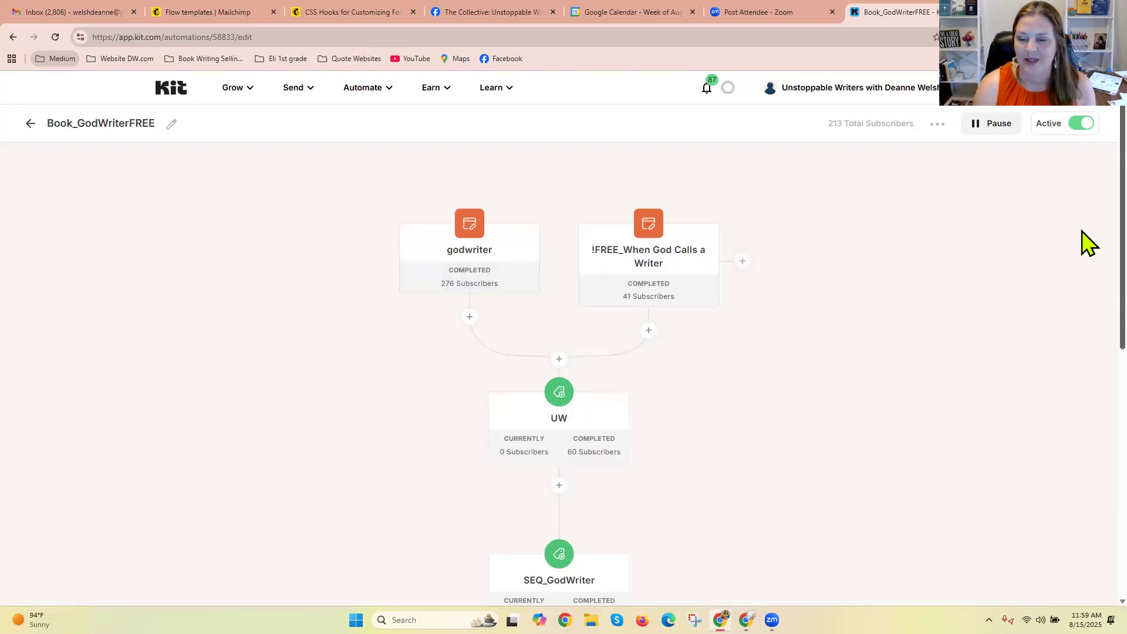
pyautogui.scroll(-3, 1083, 293)
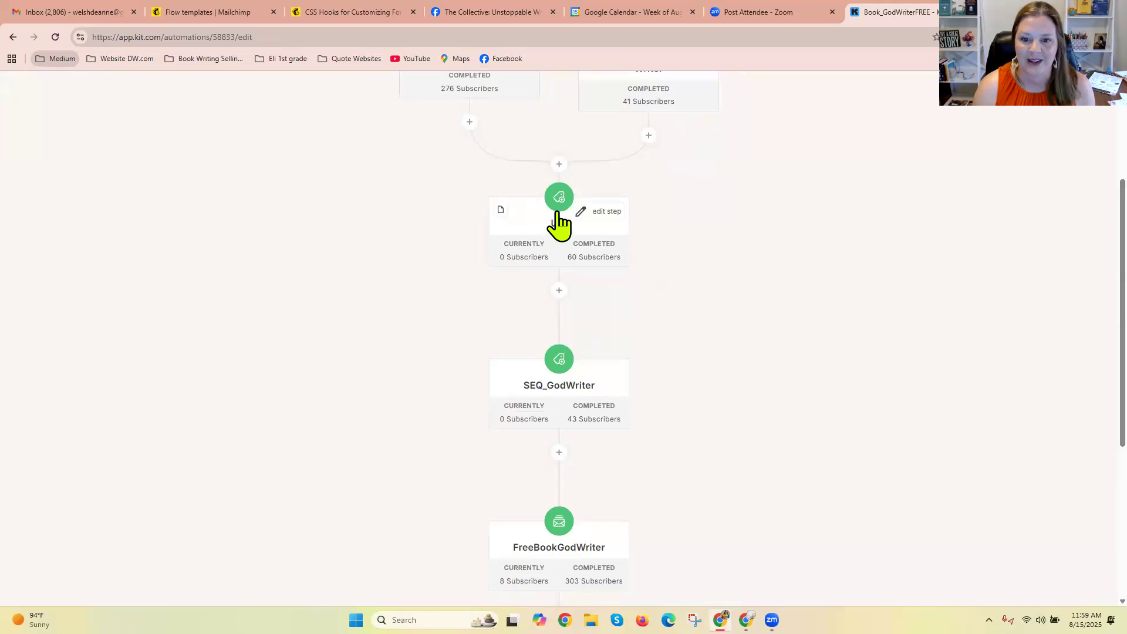
pyautogui.scroll(-3, 1086, 405)
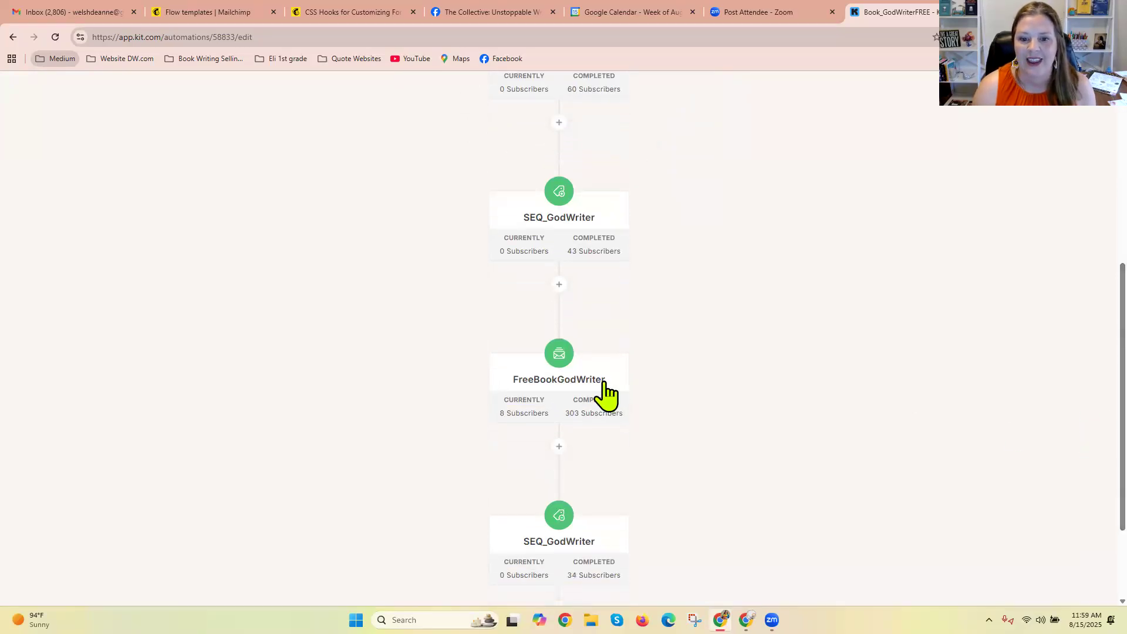
# Open the automation's FreeBookGodWriter email sequence, check the PDF behind the first email's digital copy link, and close the PDF.
pyautogui.click(557, 367)
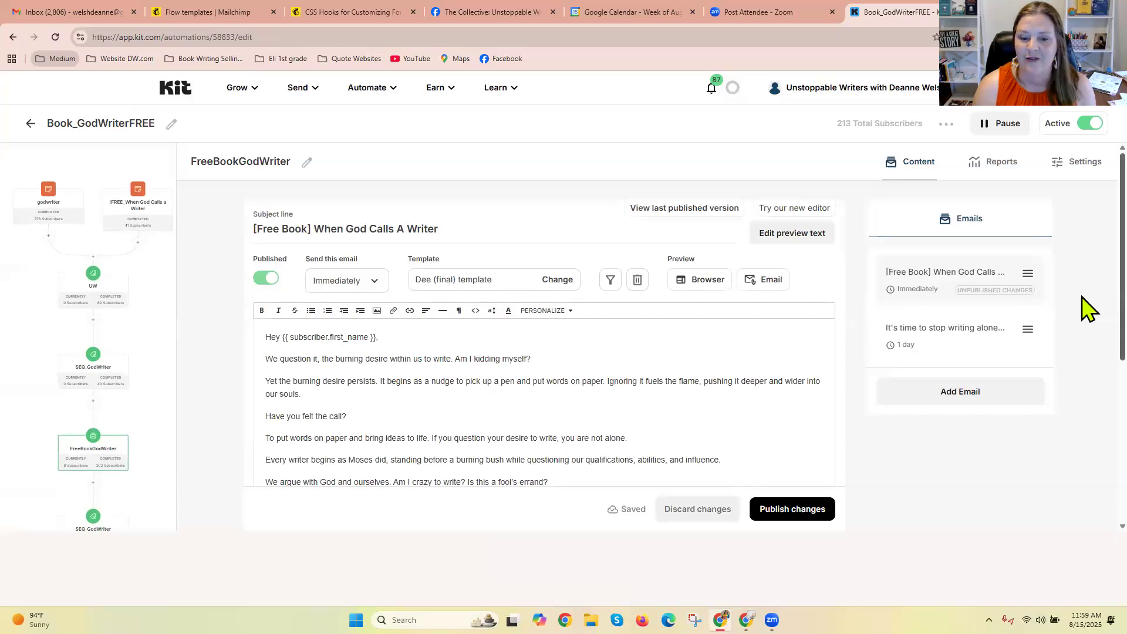
pyautogui.scroll(-3, 1088, 348)
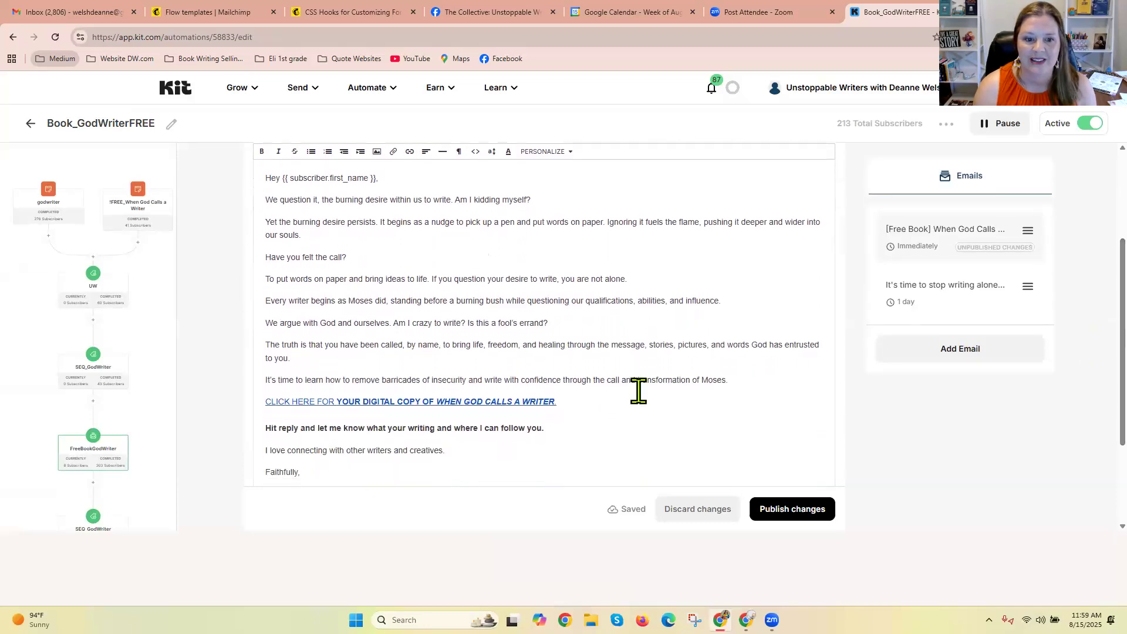
pyautogui.click(481, 401)
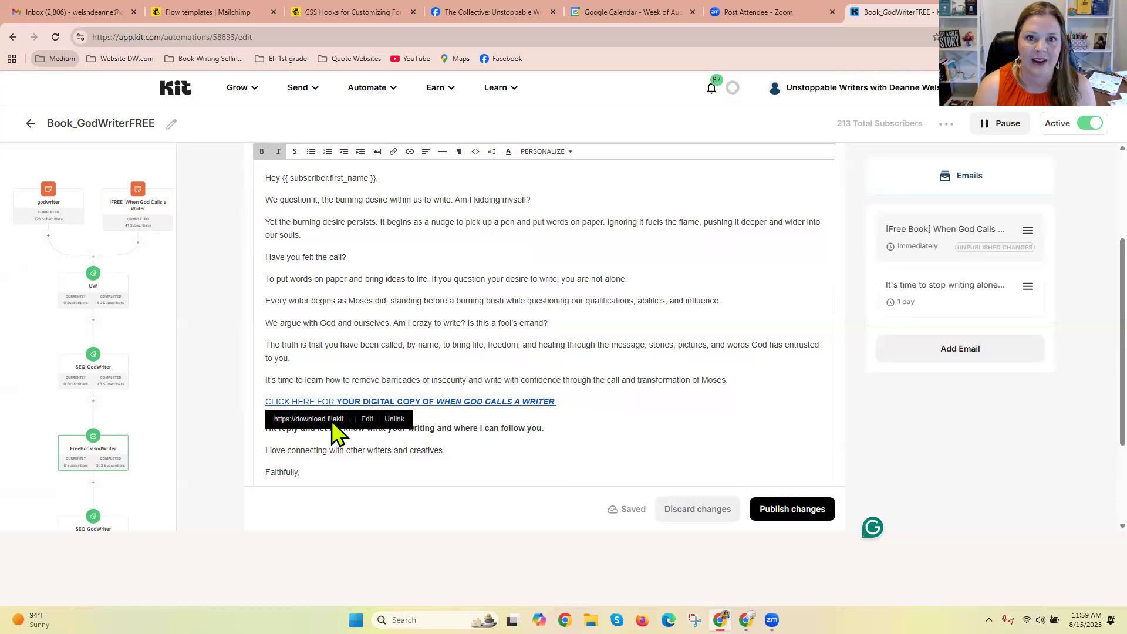
pyautogui.click(333, 418)
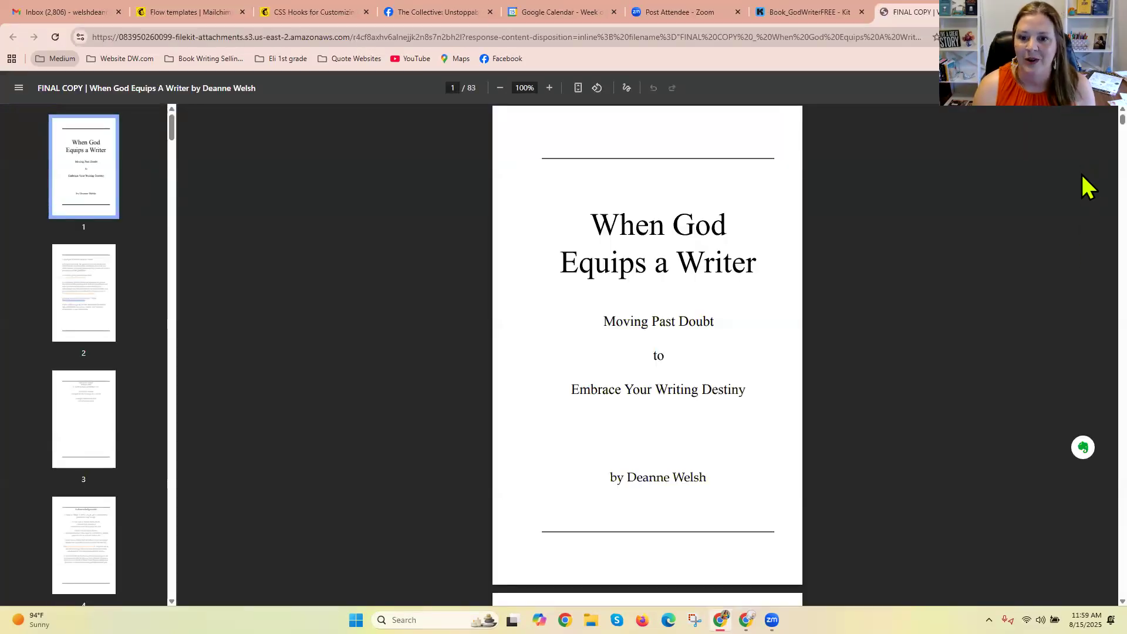
pyautogui.press('pagedown')
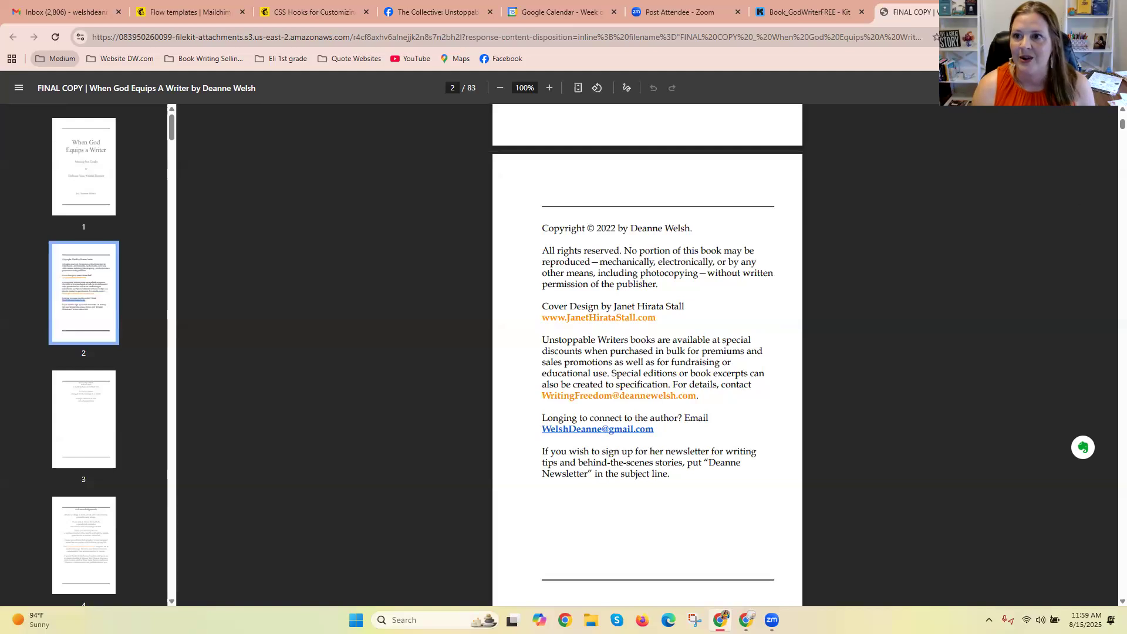
pyautogui.hotkey('ctrl', 'w')
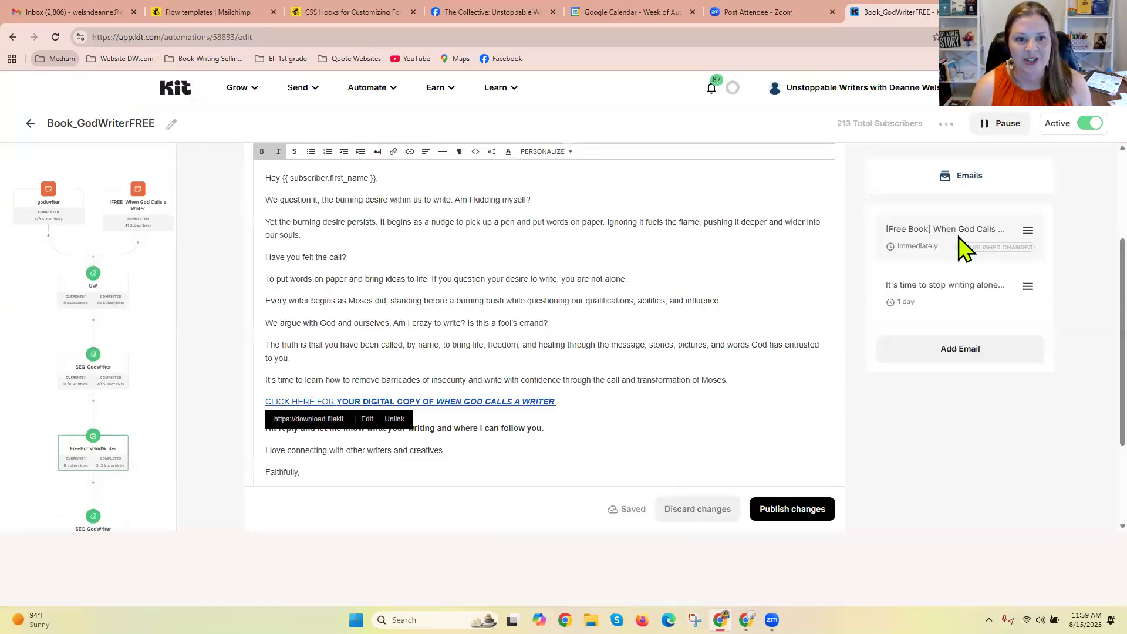